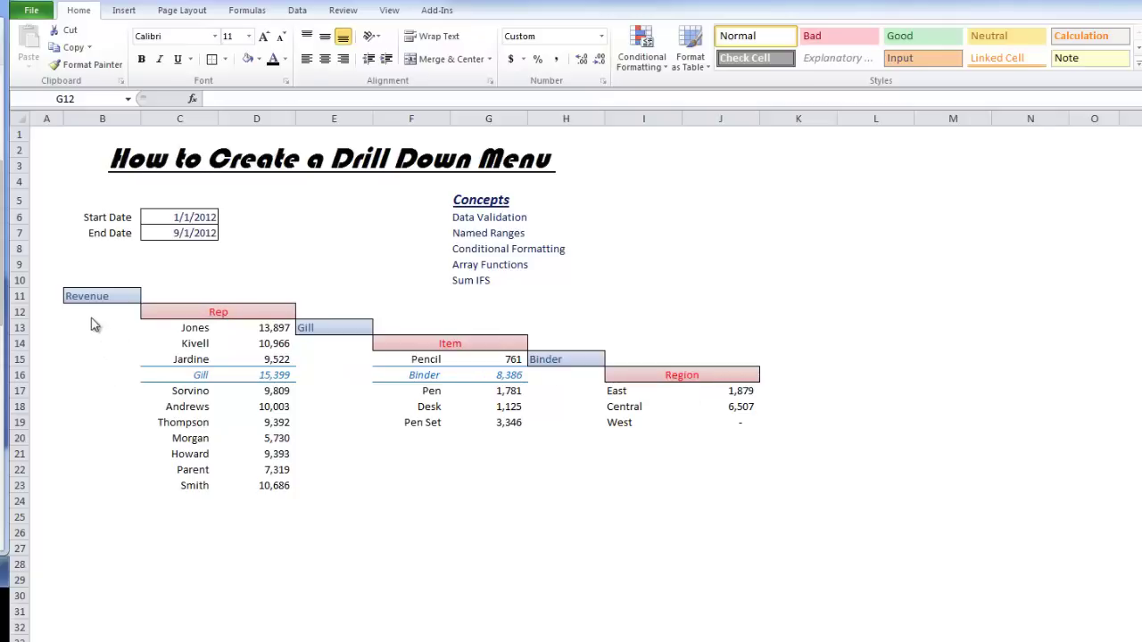
# Review the order data sheet up to its header row and return to the drill-down sheet.
pyautogui.hotkey('alt', 'Tab')
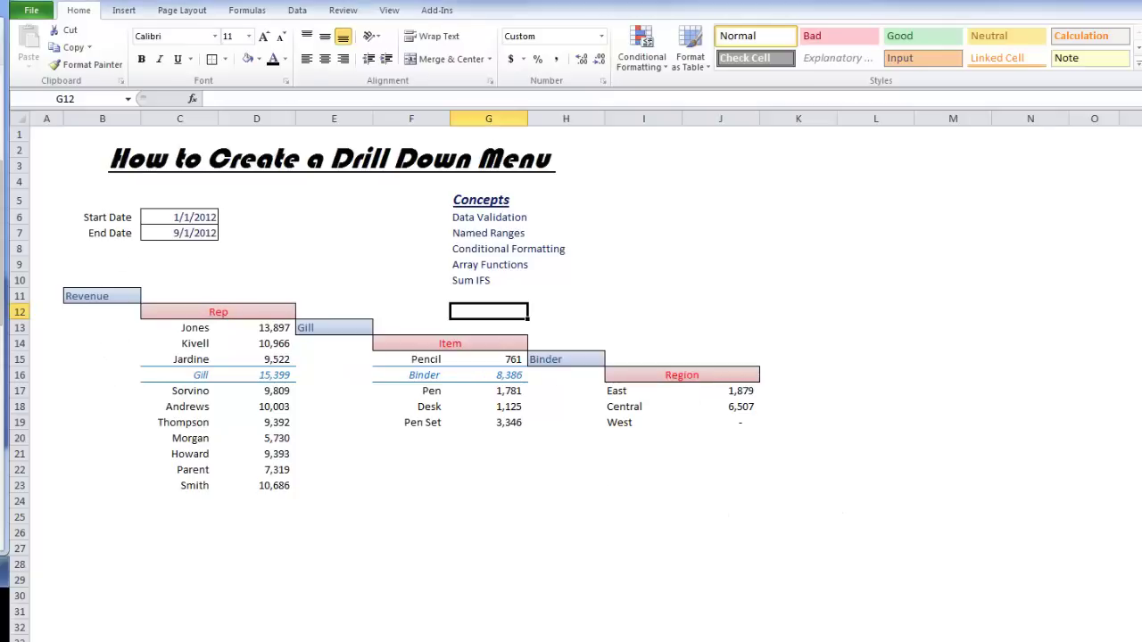
pyautogui.hotkey('ctrl', 'pagedown')
pyautogui.scroll(10, 263, 542)
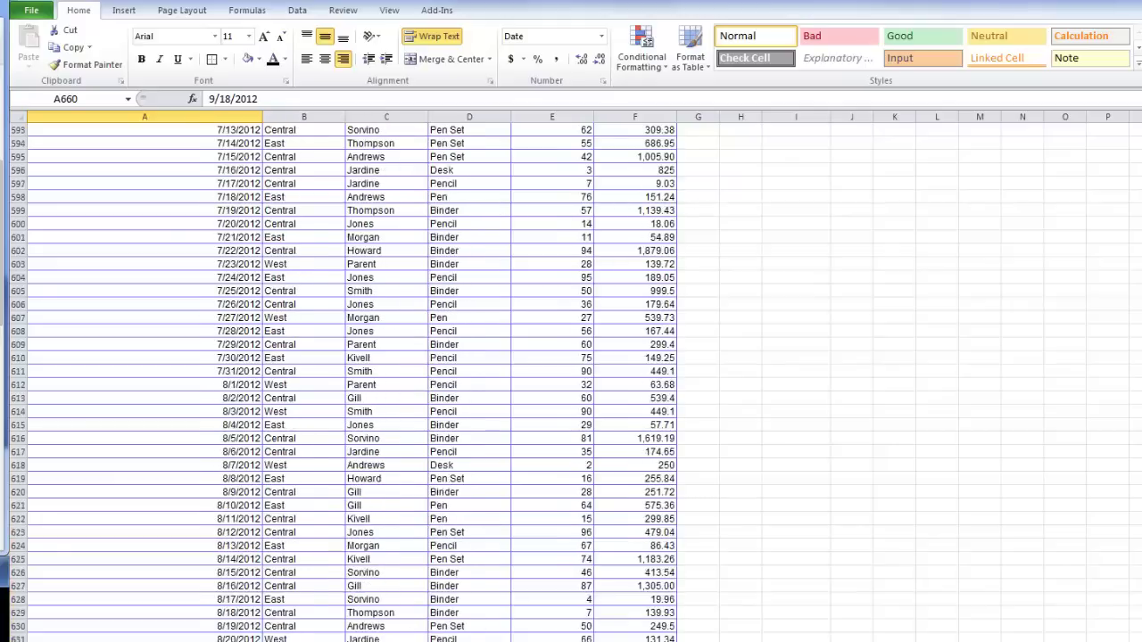
pyautogui.scroll(20, 222, 146)
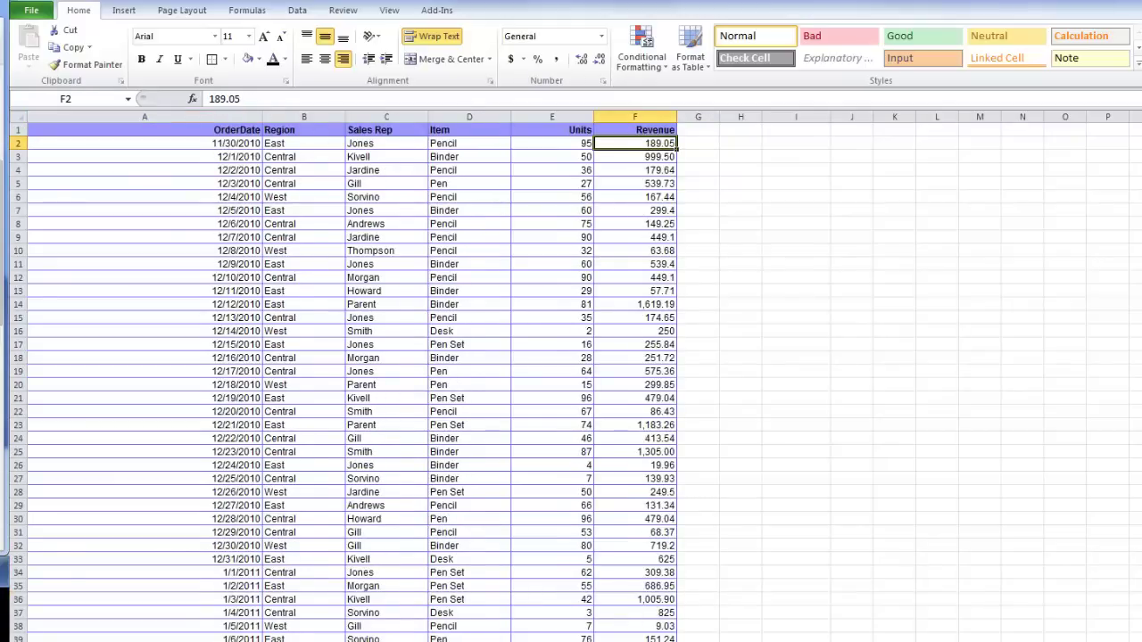
pyautogui.hotkey('ctrl', 'pageup')
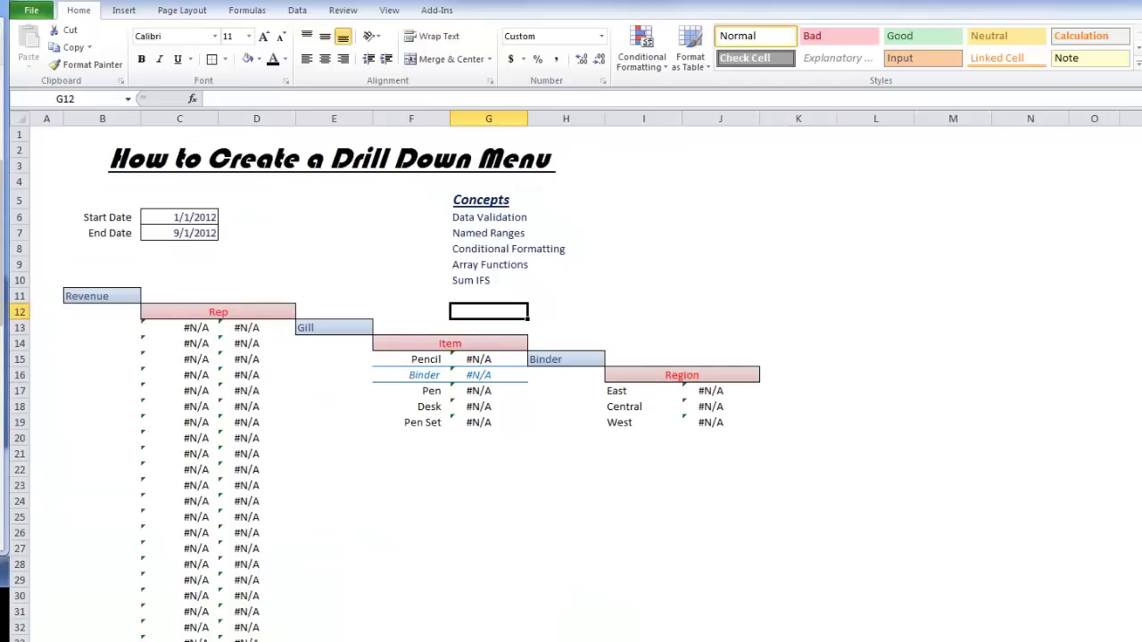
# Set the first drill-down category in C12 to Sales Rep.
pyautogui.click(272, 312)
pyautogui.click(302, 311)
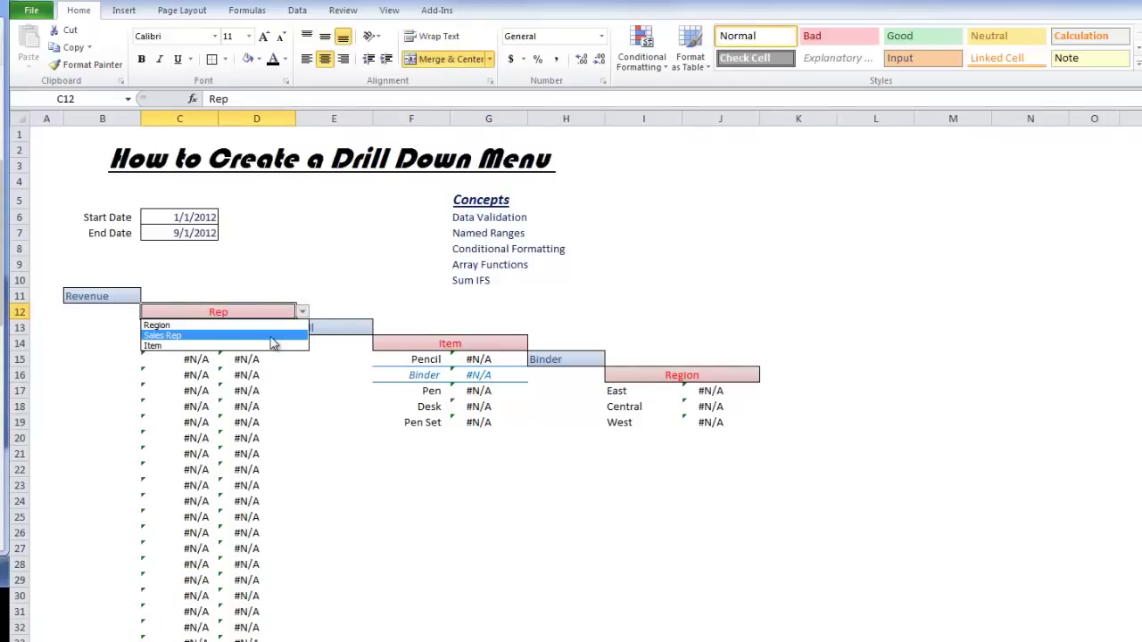
pyautogui.click(273, 335)
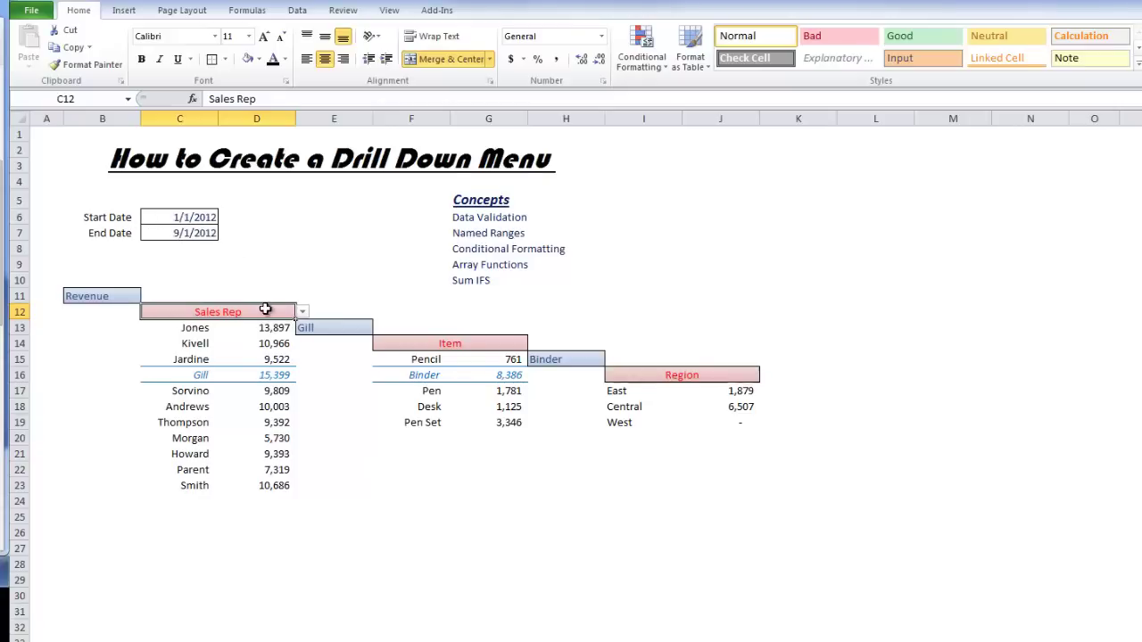
# Choose the first sales rep in the list as the drill-down selection in E13.
pyautogui.click(322, 330)
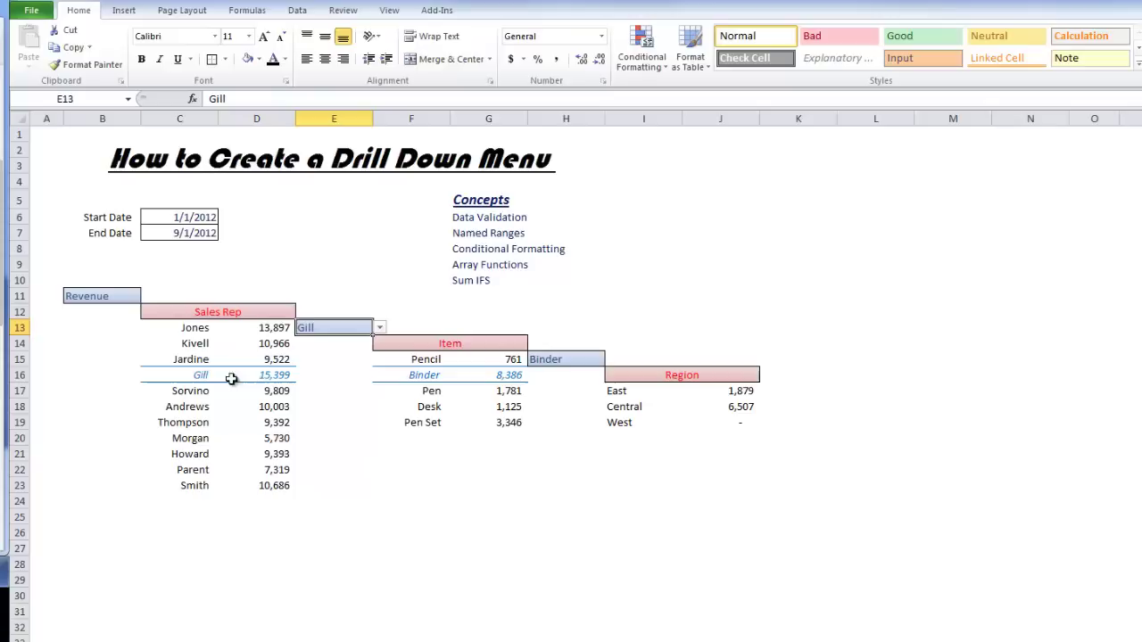
pyautogui.click(379, 328)
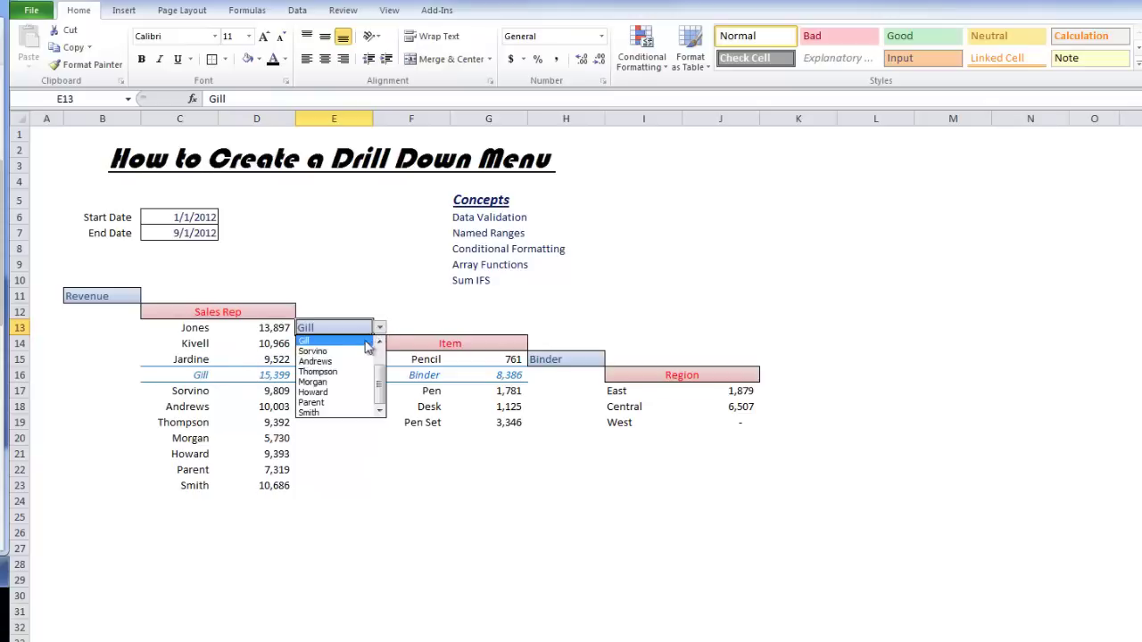
pyautogui.scroll(3, 380, 357)
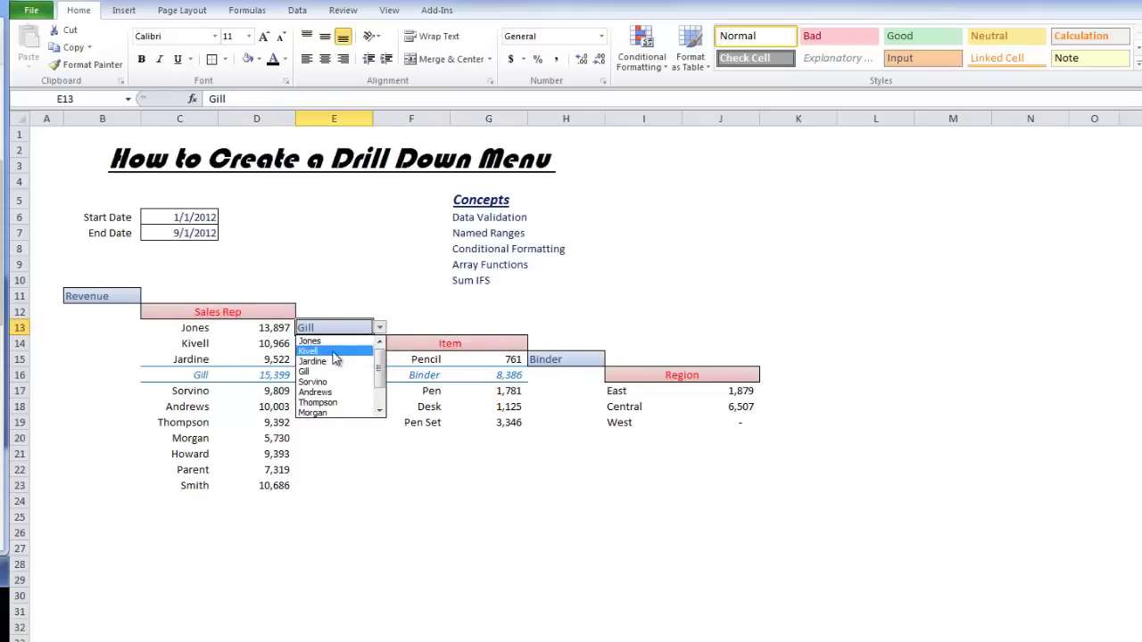
pyautogui.click(314, 341)
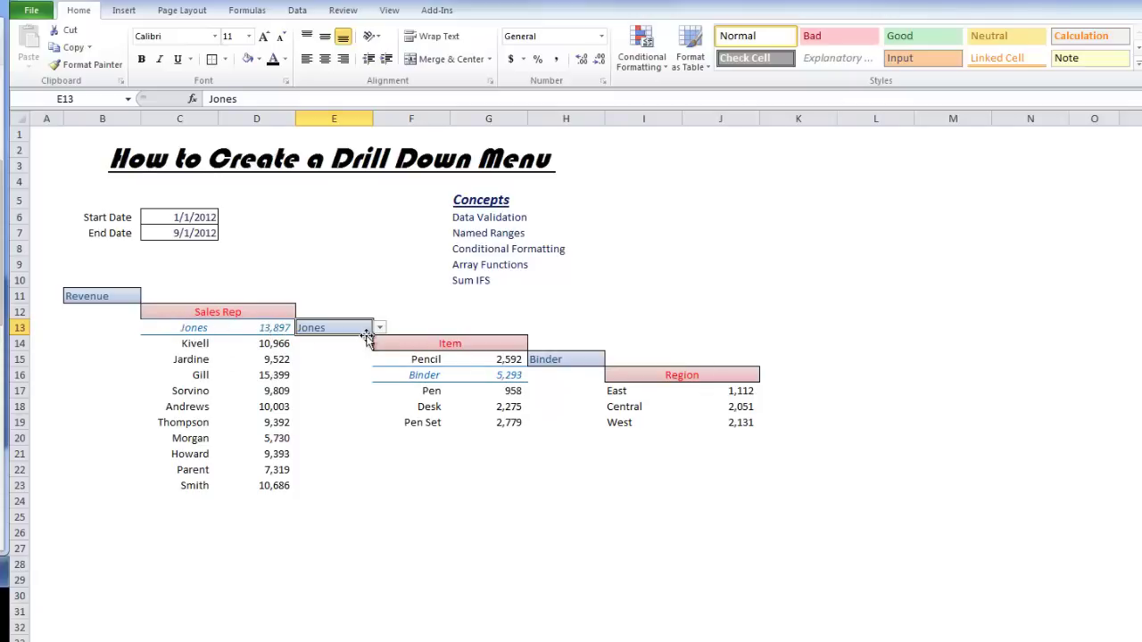
pyautogui.click(501, 313)
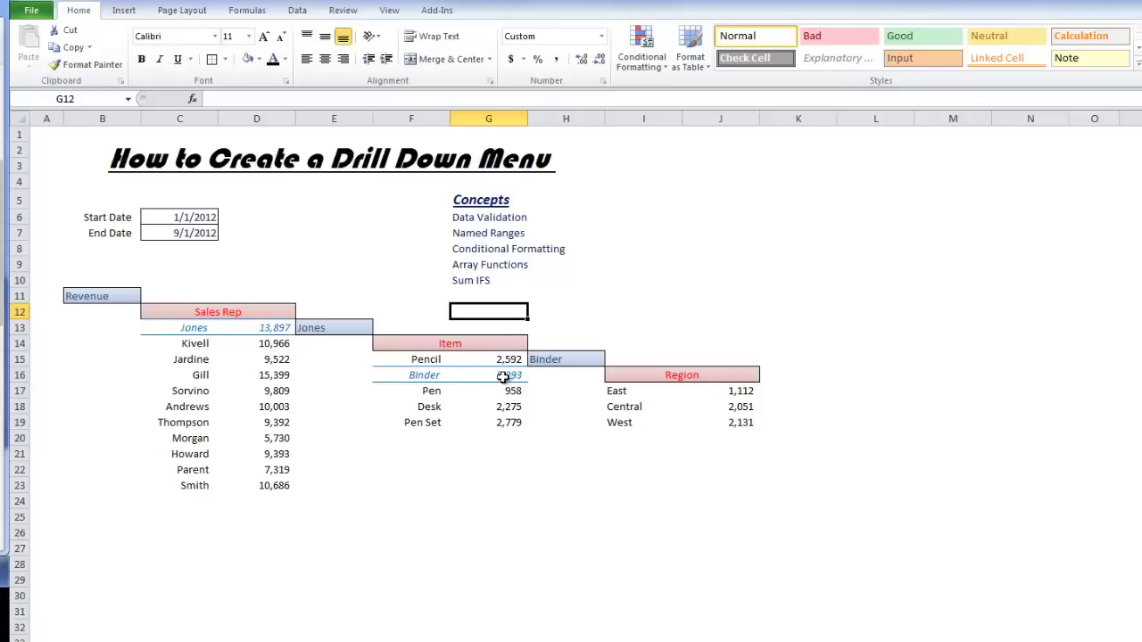
# Set the second drill-down category in F14 to Region.
pyautogui.click(482, 345)
pyautogui.click(533, 343)
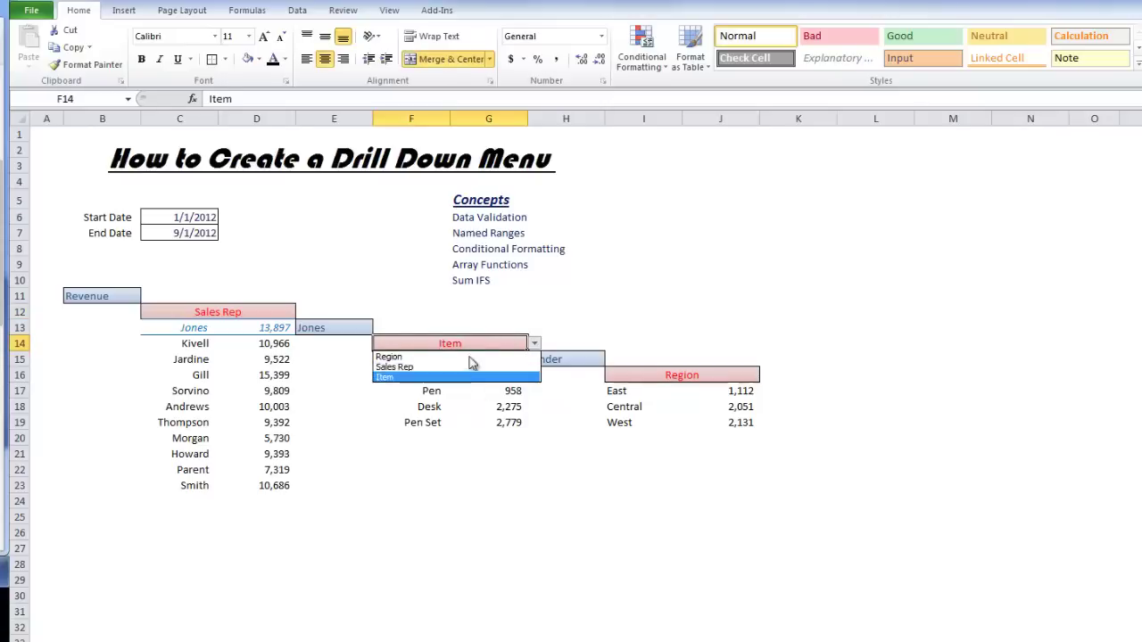
pyautogui.click(456, 358)
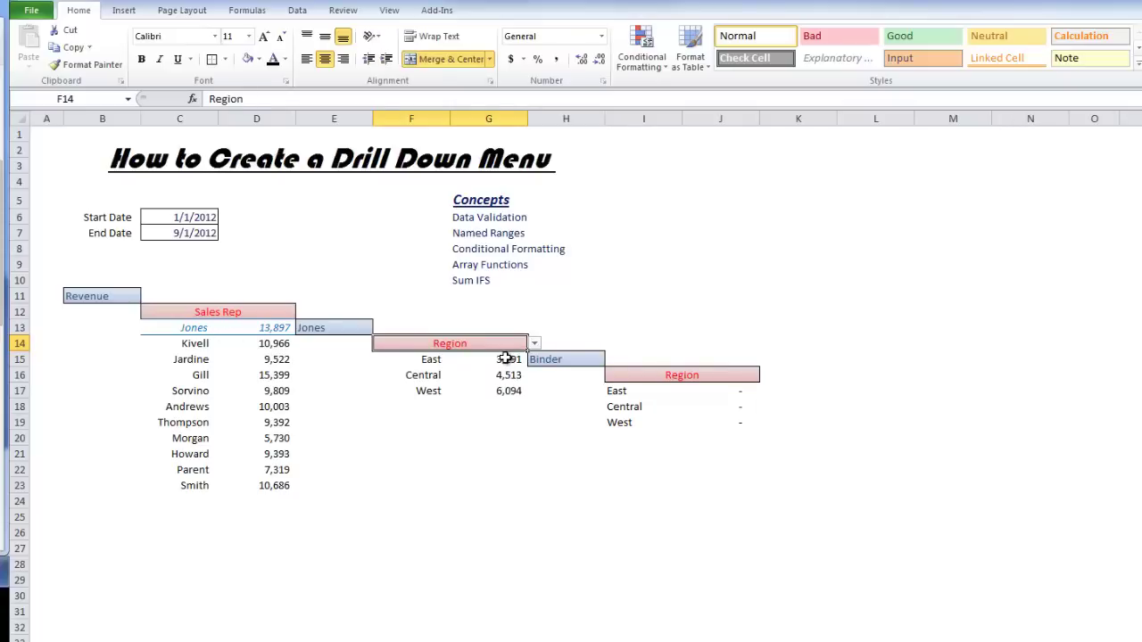
# Total the regional amounts in G15:G17 with a SUM formula in G12, and clear that cell again.
pyautogui.click(499, 316)
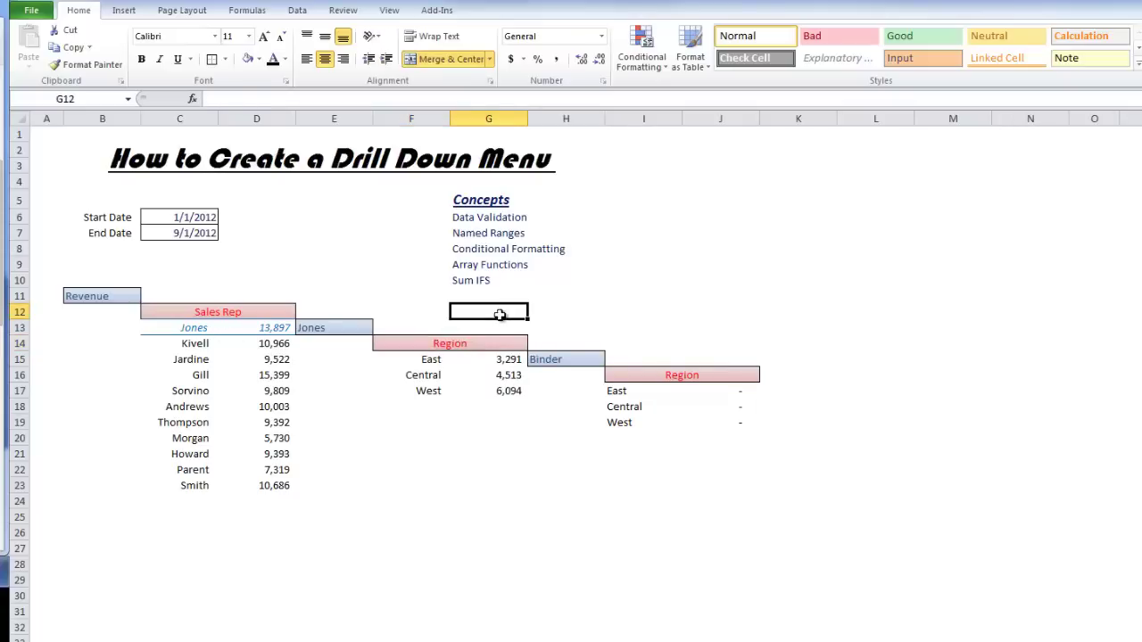
pyautogui.write('=sum(')
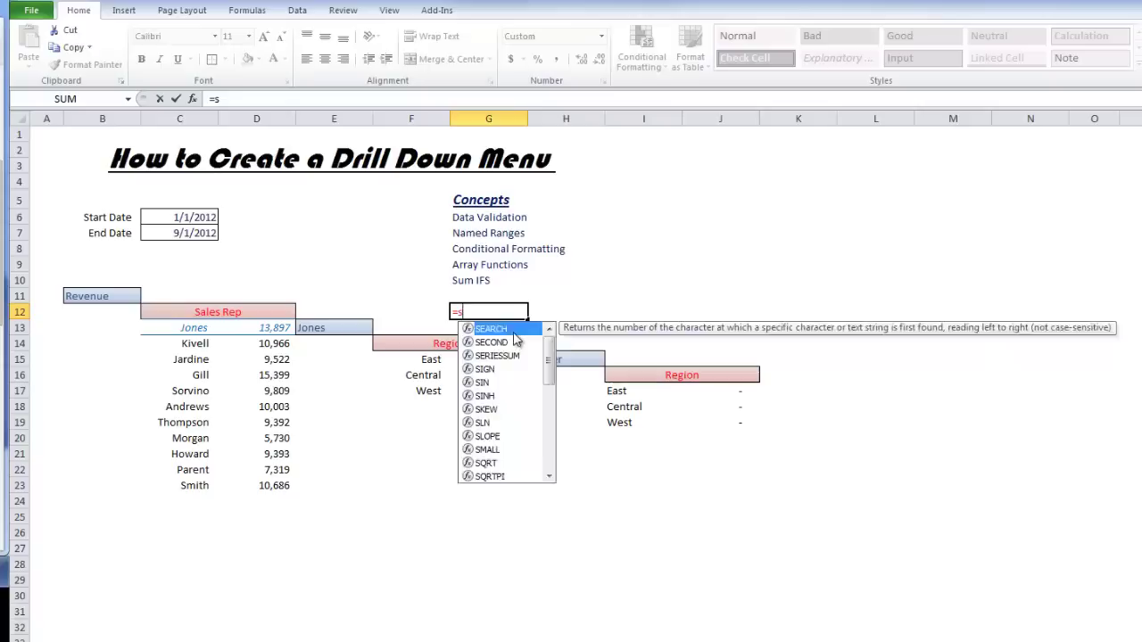
pyautogui.moveTo(502, 357); pyautogui.dragTo(500, 384)
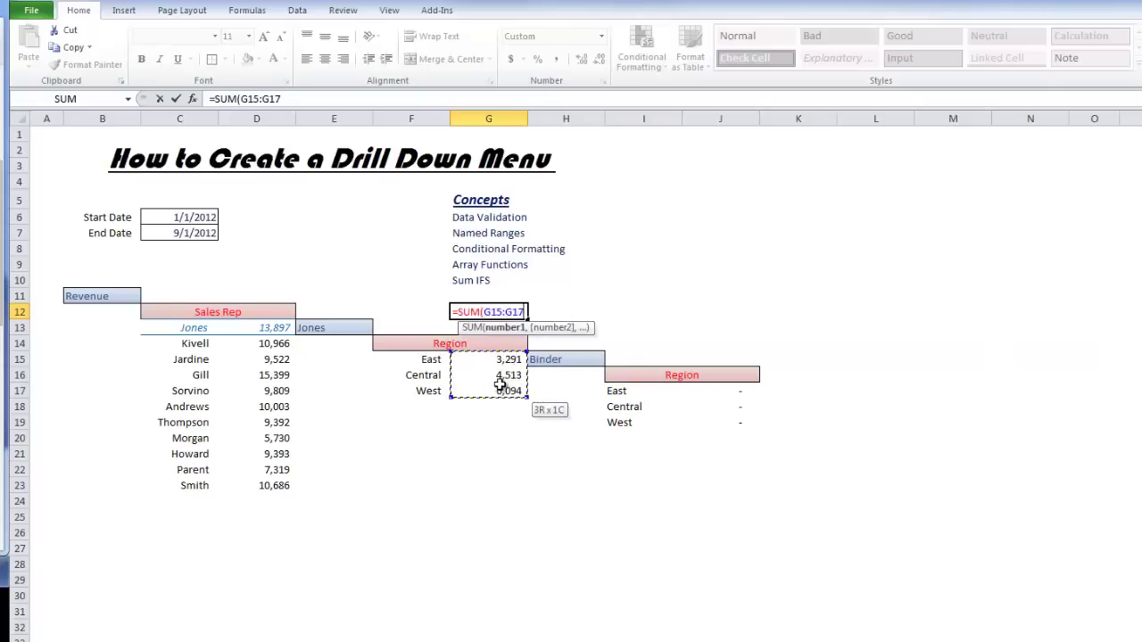
pyautogui.press('Return')
pyautogui.click(504, 311)
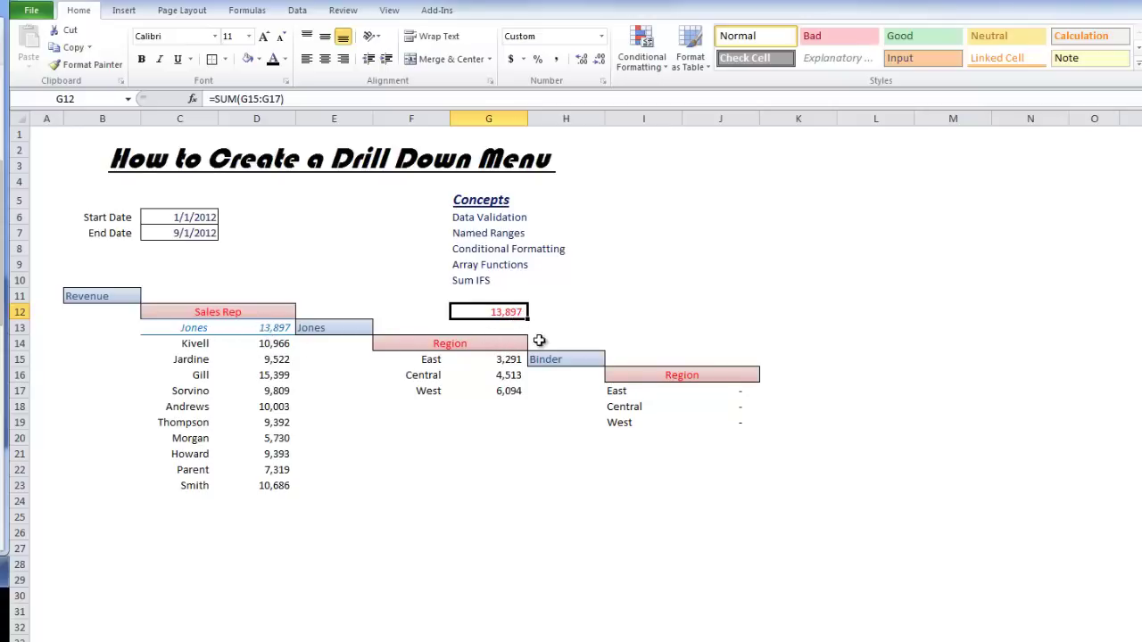
pyautogui.press('Delete')
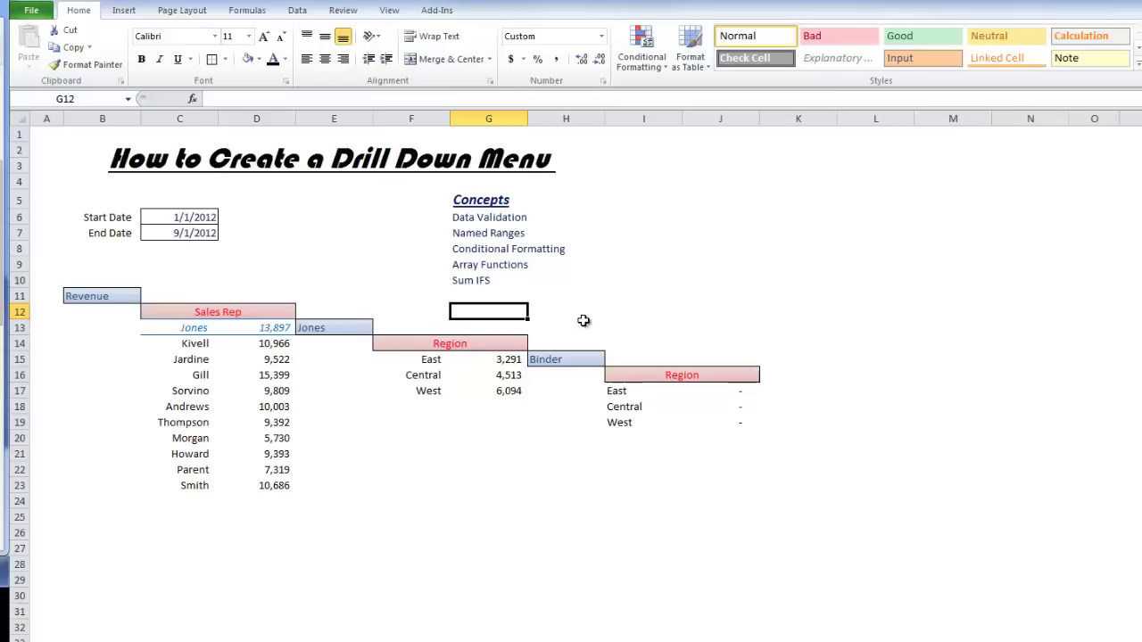
# Choose West as the region to drill into in H15.
pyautogui.click(557, 361)
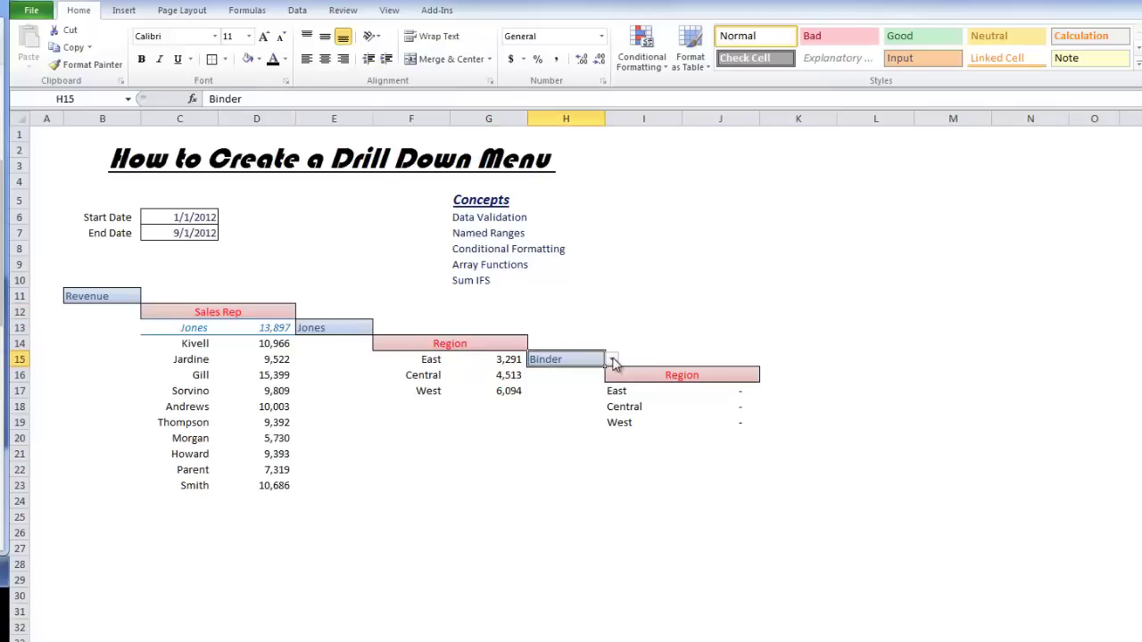
pyautogui.click(611, 359)
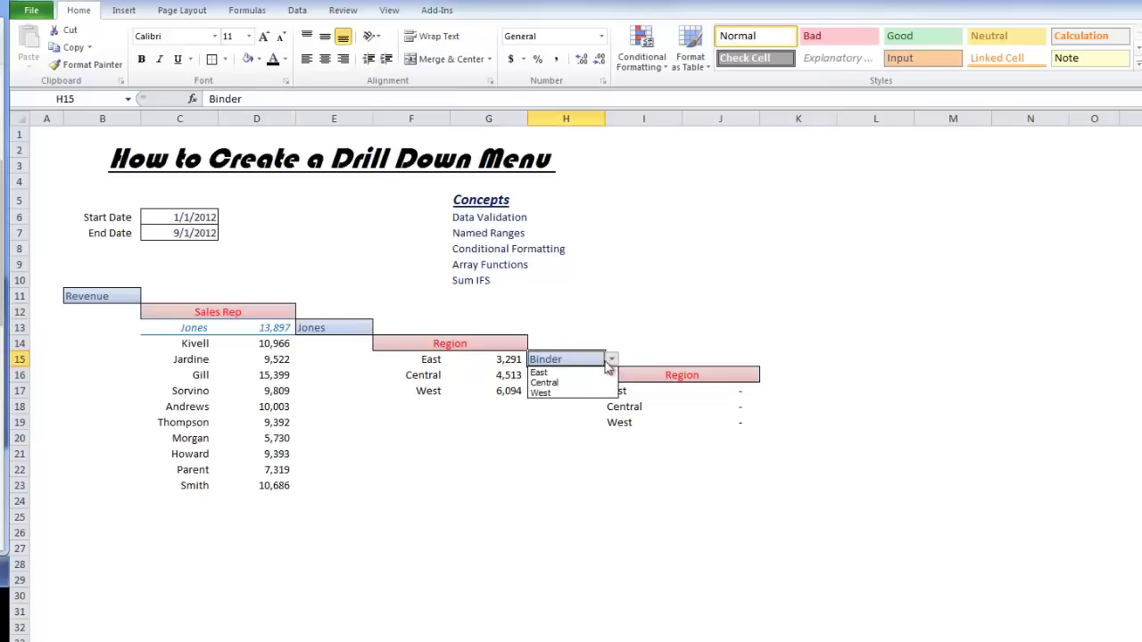
pyautogui.click(555, 393)
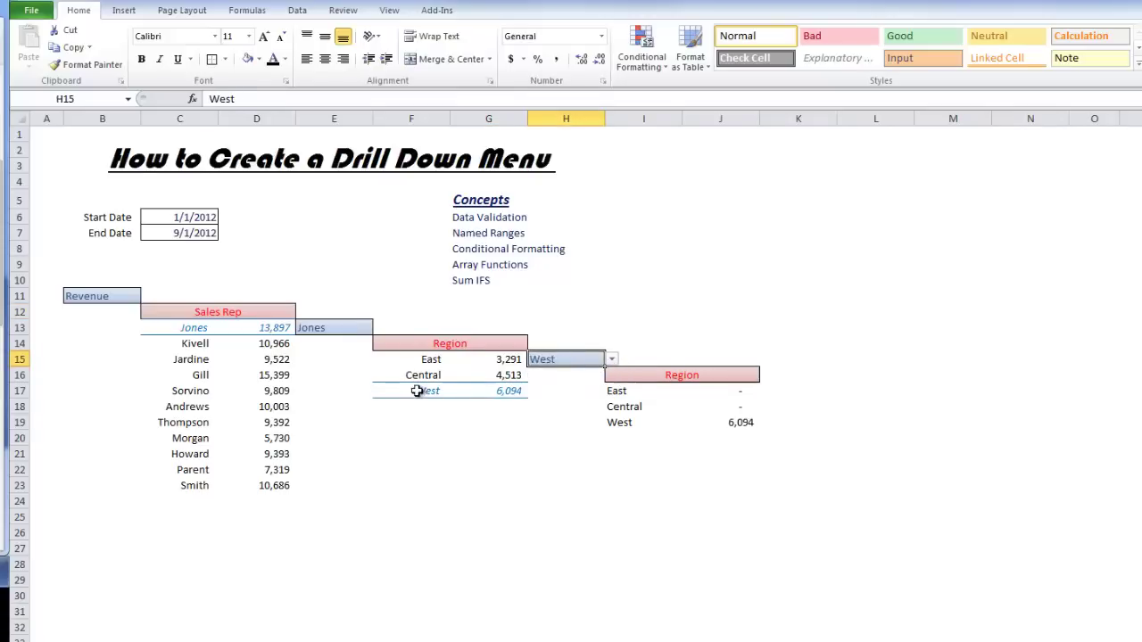
# Set the third drill-down category in I16 to Item and select the resulting amounts in J17:J21.
pyautogui.click(660, 374)
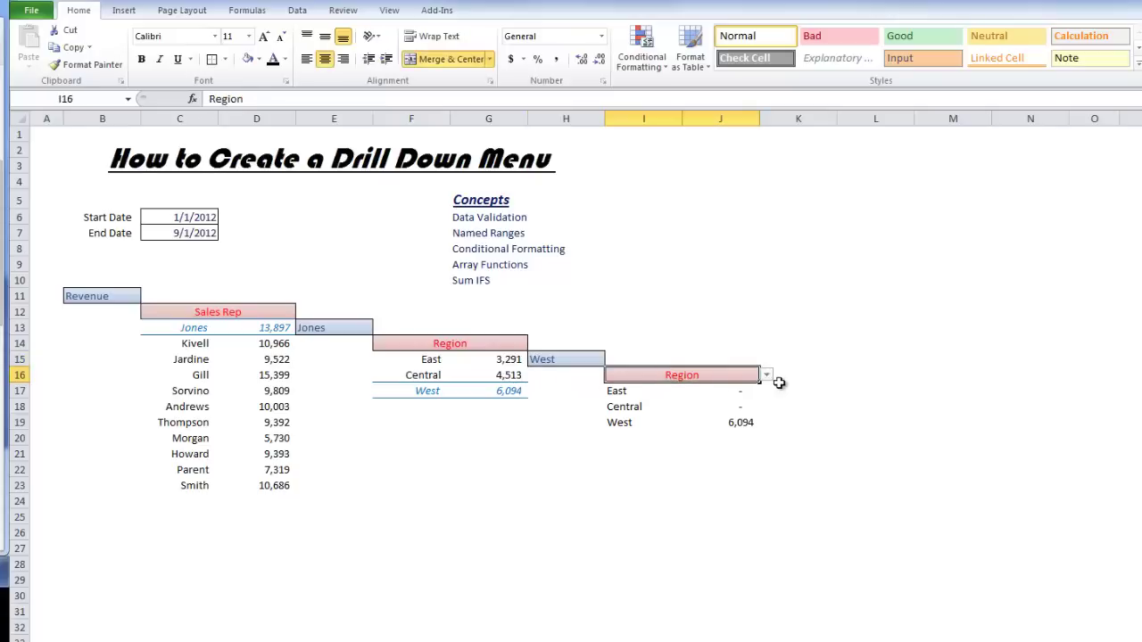
pyautogui.click(765, 374)
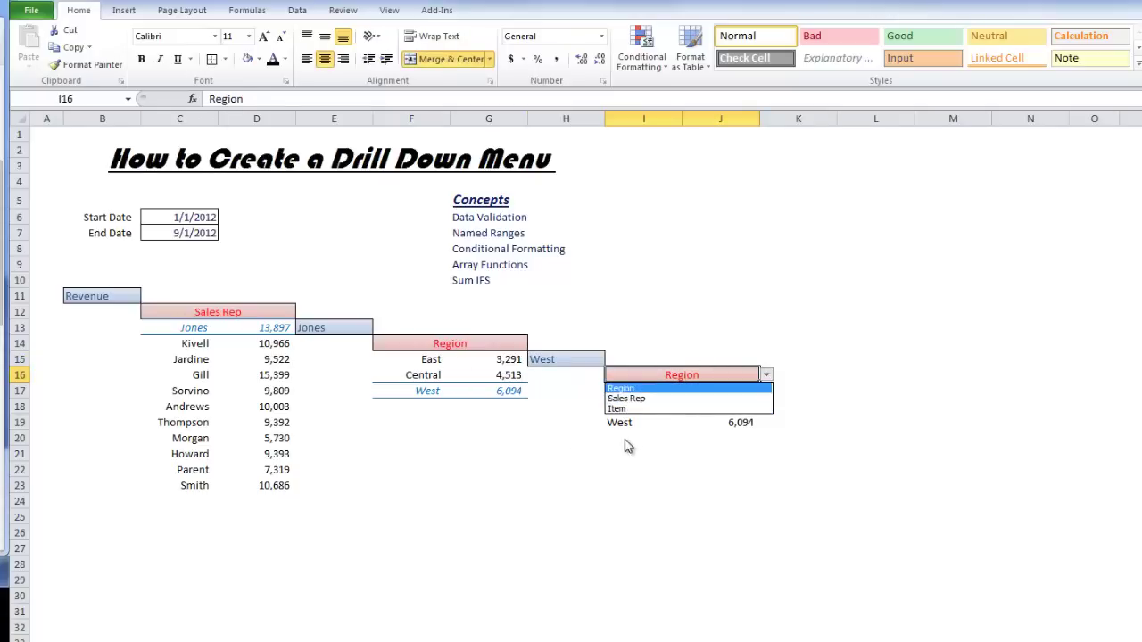
pyautogui.click(639, 408)
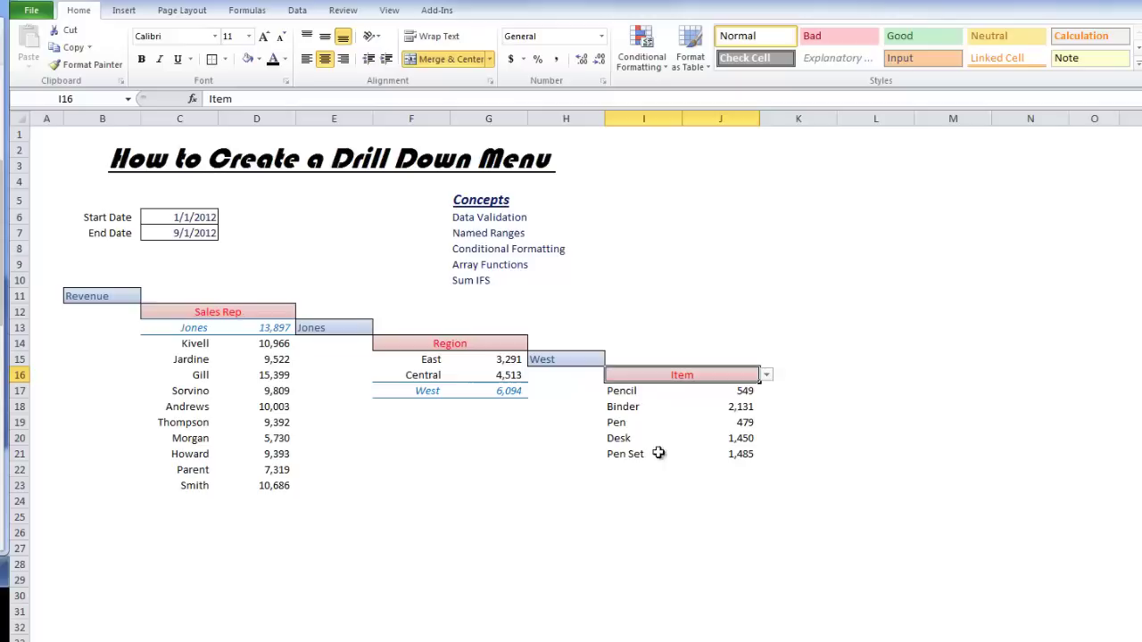
pyautogui.moveTo(748, 392); pyautogui.dragTo(742, 455)
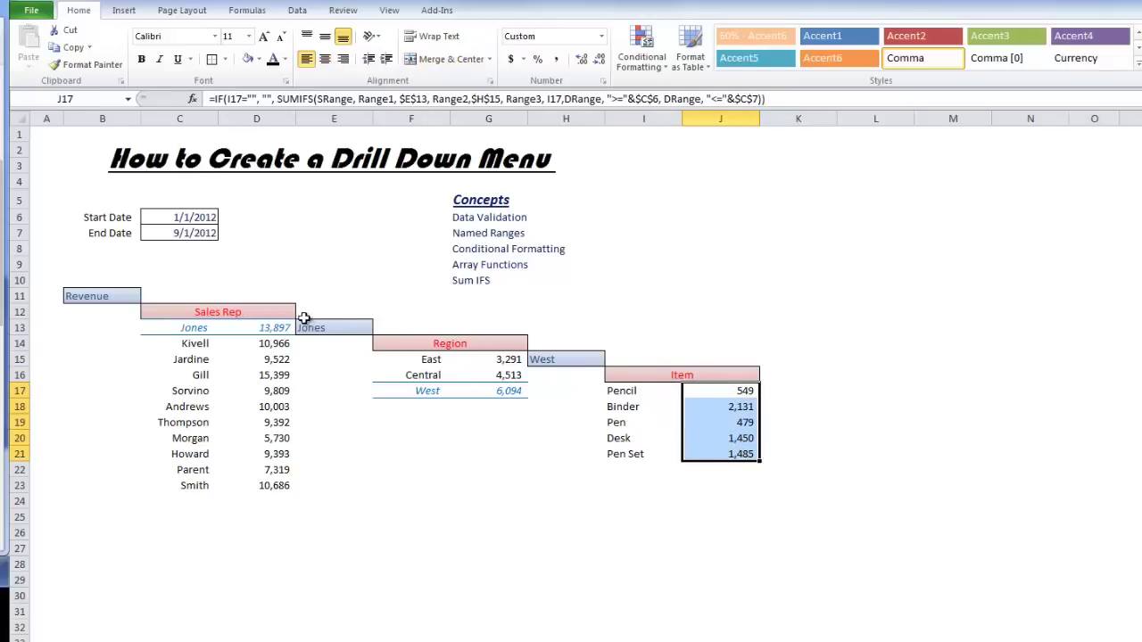
# Change the first drill-down category in C12 to Item and select the resulting breakdown in C13:D17.
pyautogui.moveTo(274, 311)
pyautogui.mouseDown()
pyautogui.moveTo(276, 344)
pyautogui.moveTo(261, 315)
pyautogui.mouseUp()
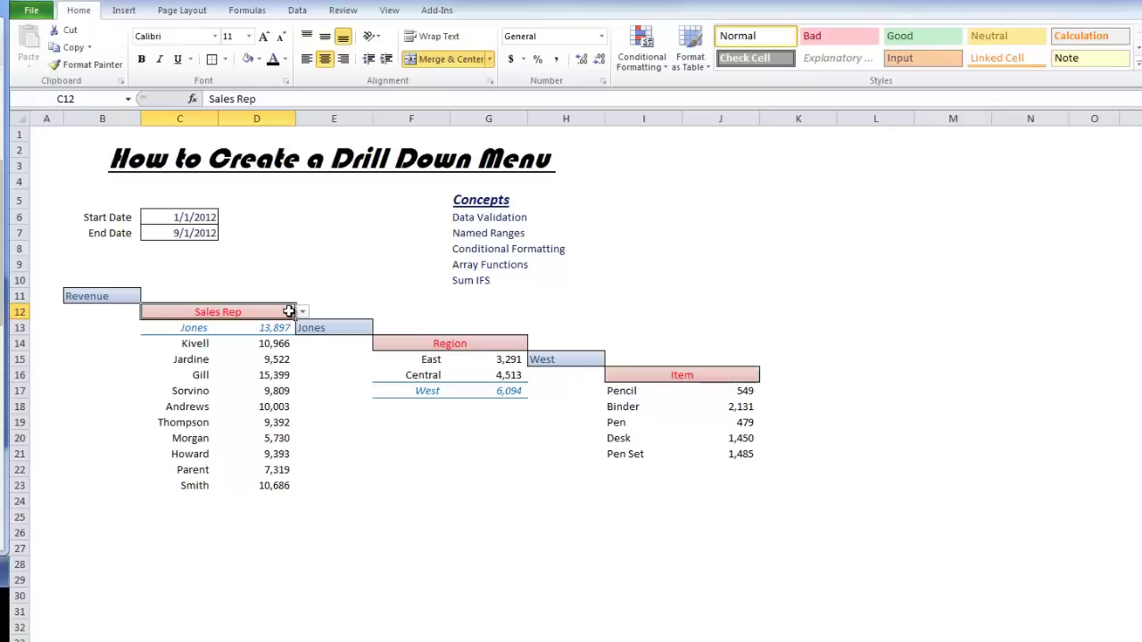
pyautogui.click(302, 312)
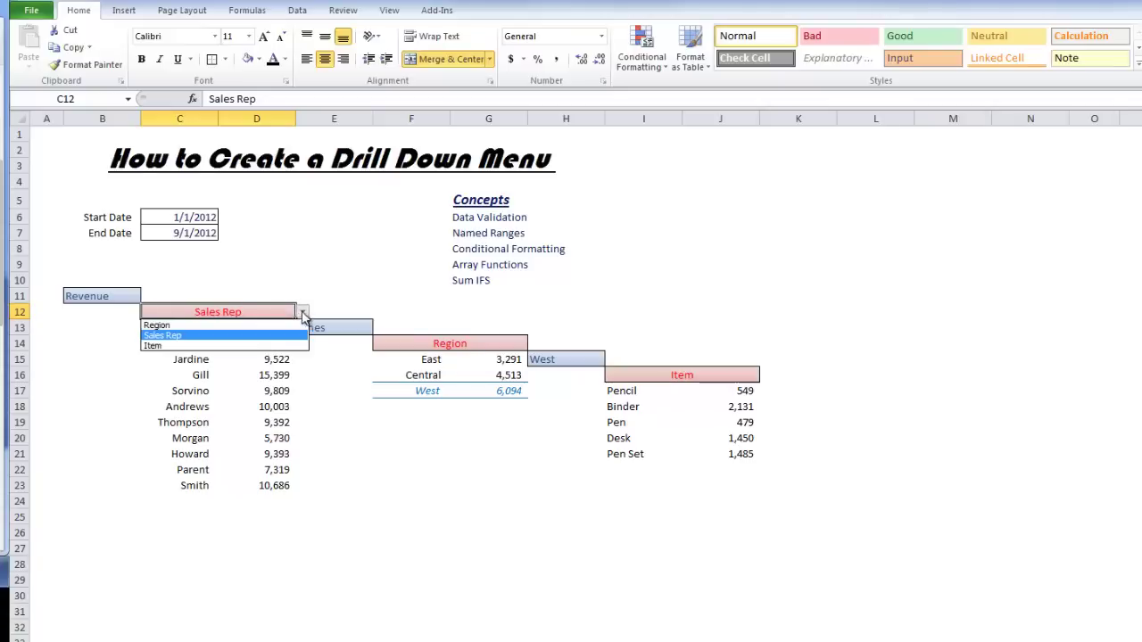
pyautogui.click(242, 346)
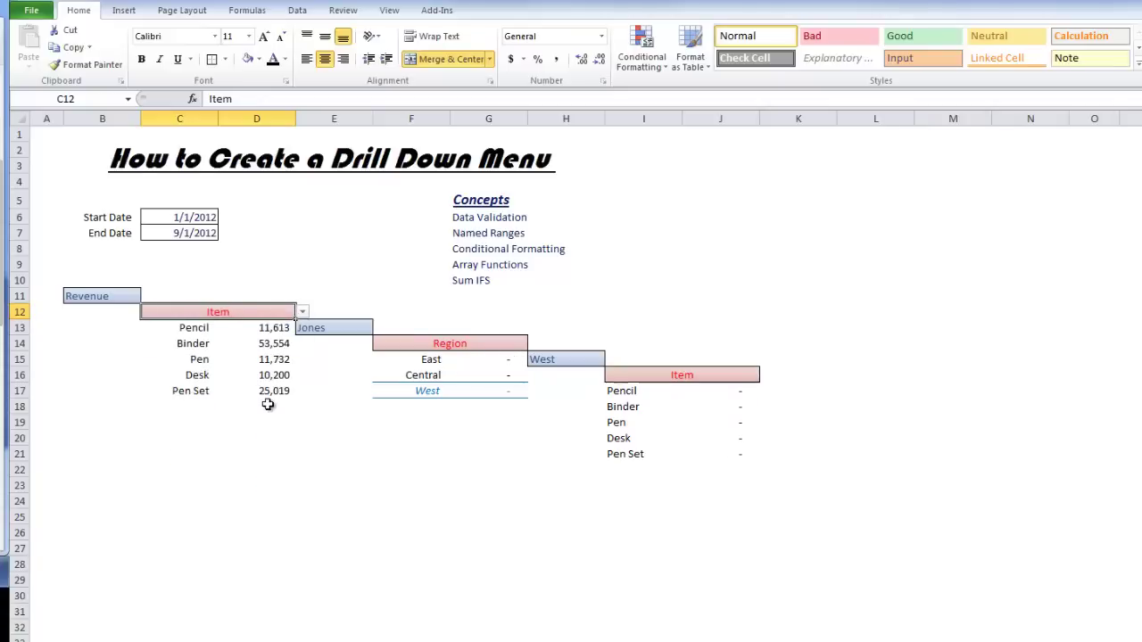
pyautogui.moveTo(193, 330); pyautogui.dragTo(280, 392)
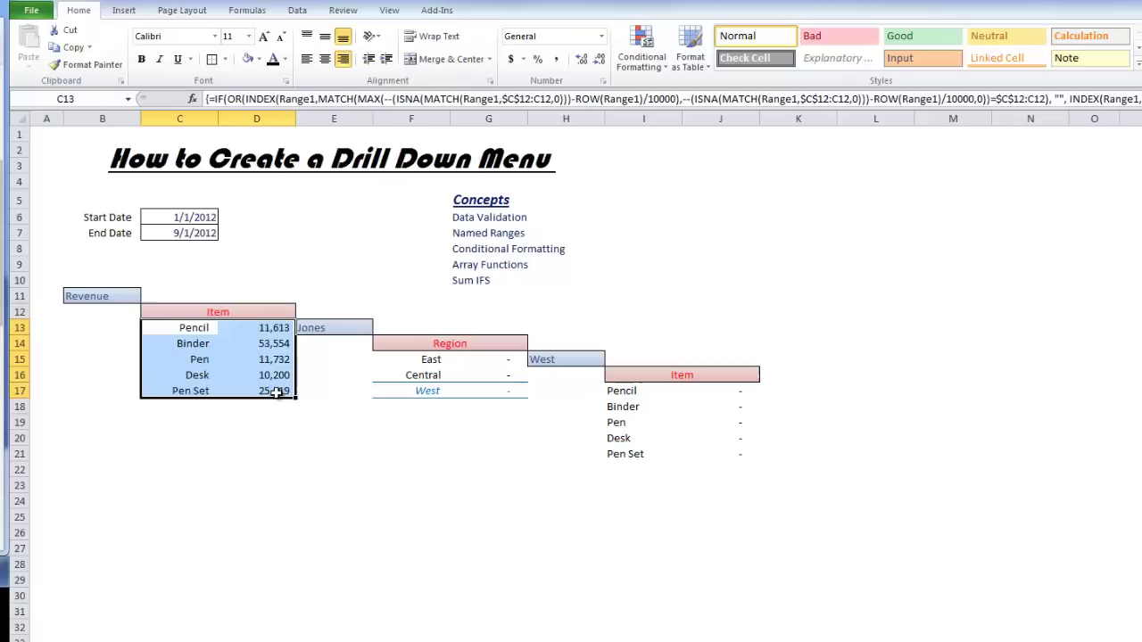
# Choose Binder as the item to drill into in E13.
pyautogui.click(353, 328)
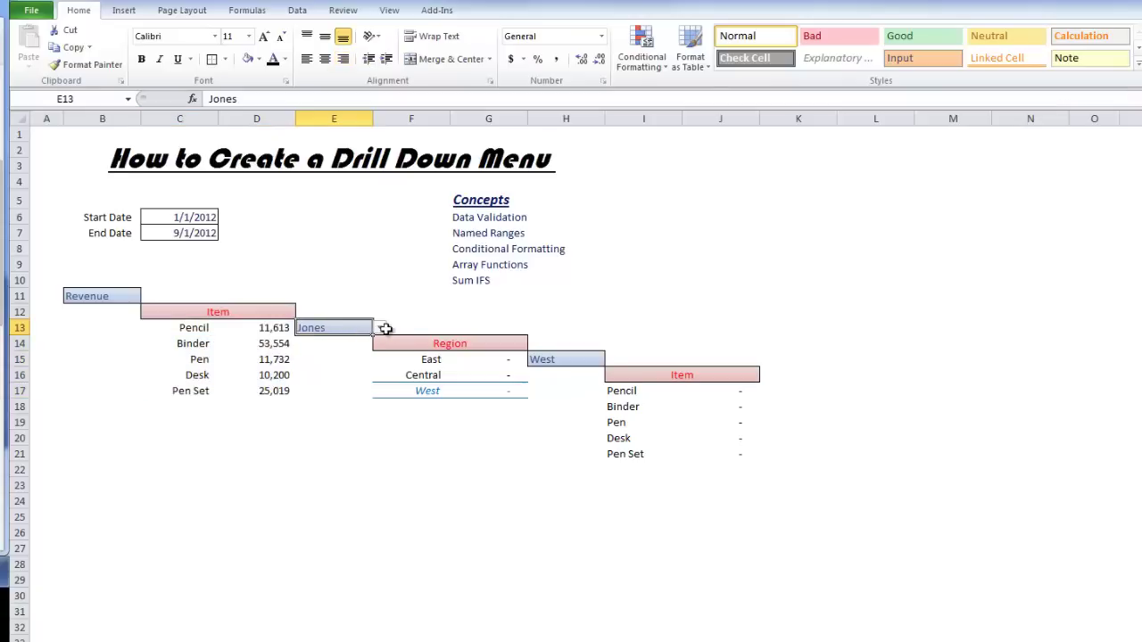
pyautogui.click(385, 328)
pyautogui.click(359, 329)
pyautogui.click(380, 328)
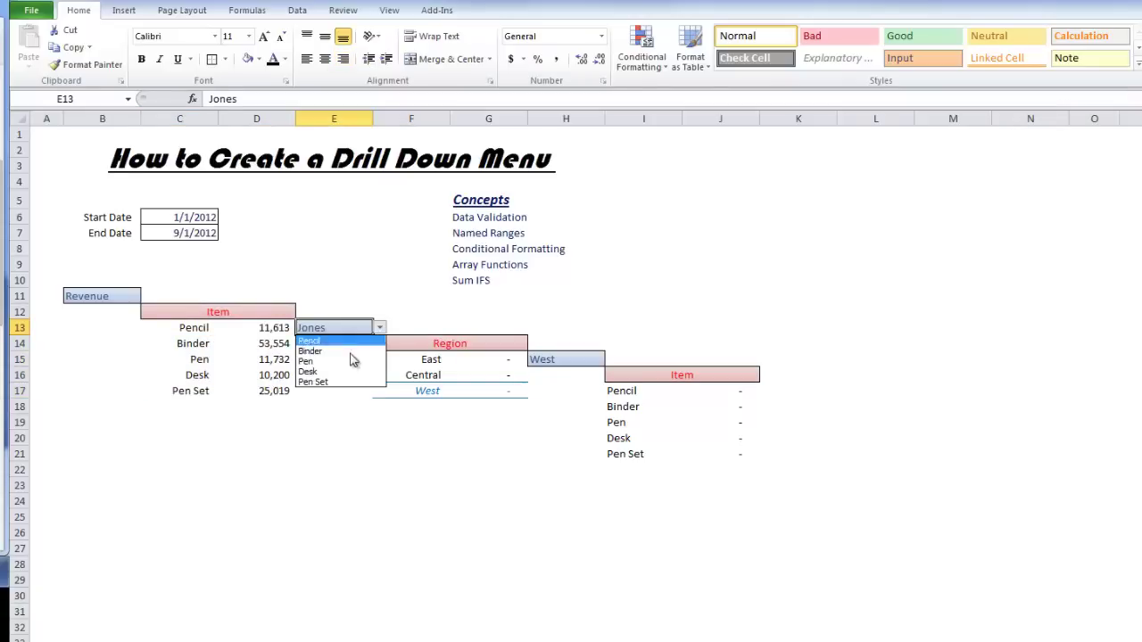
pyautogui.click(352, 351)
# Change the second drill-down category in F14 to Sales Rep.
pyautogui.click(448, 344)
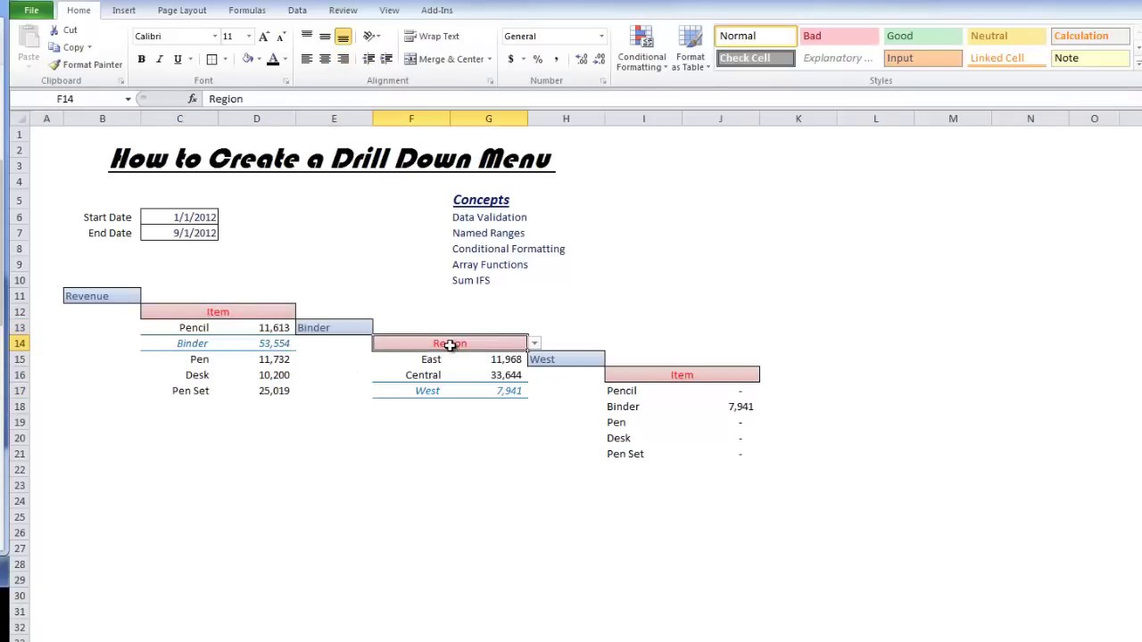
pyautogui.click(533, 343)
pyautogui.click(486, 367)
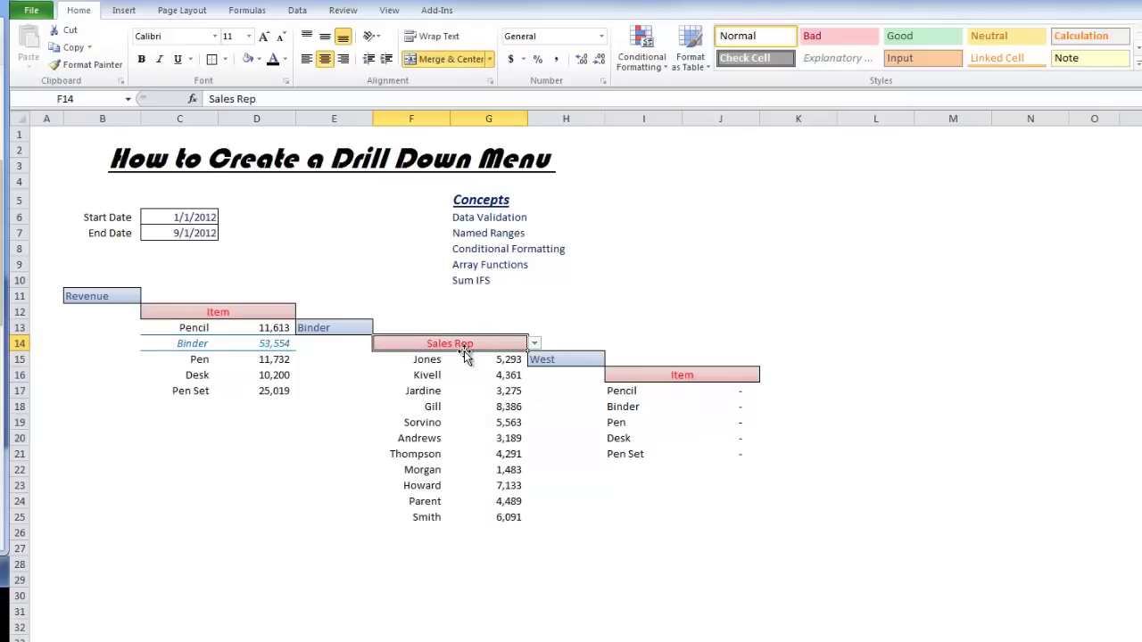
# Switch the drill-down measure in B11 to Units.
pyautogui.click(134, 298)
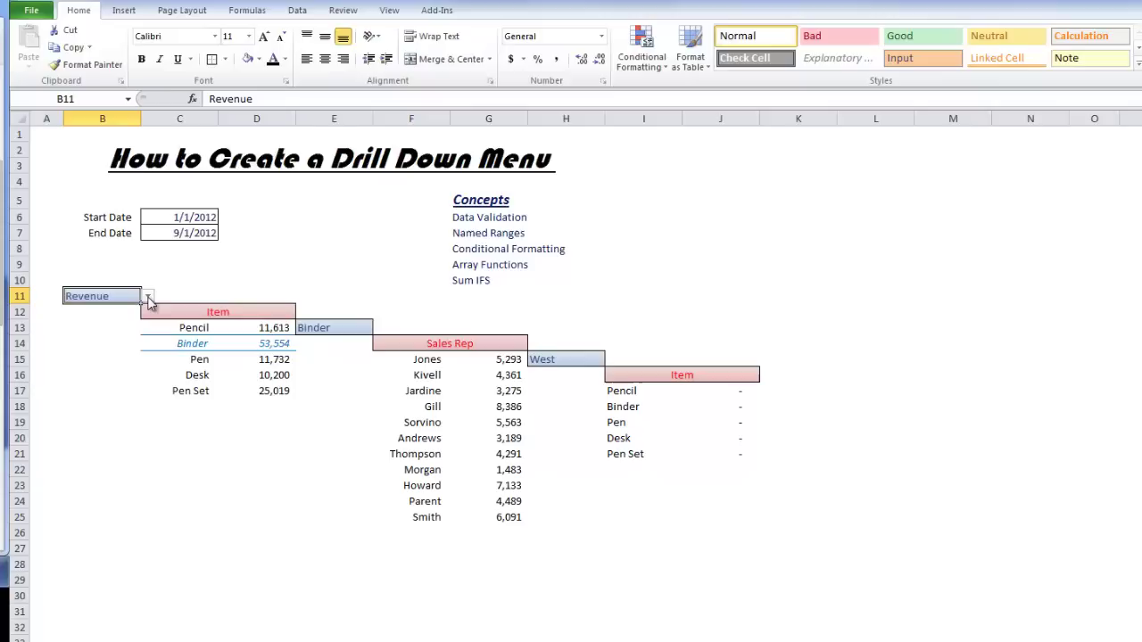
pyautogui.click(148, 298)
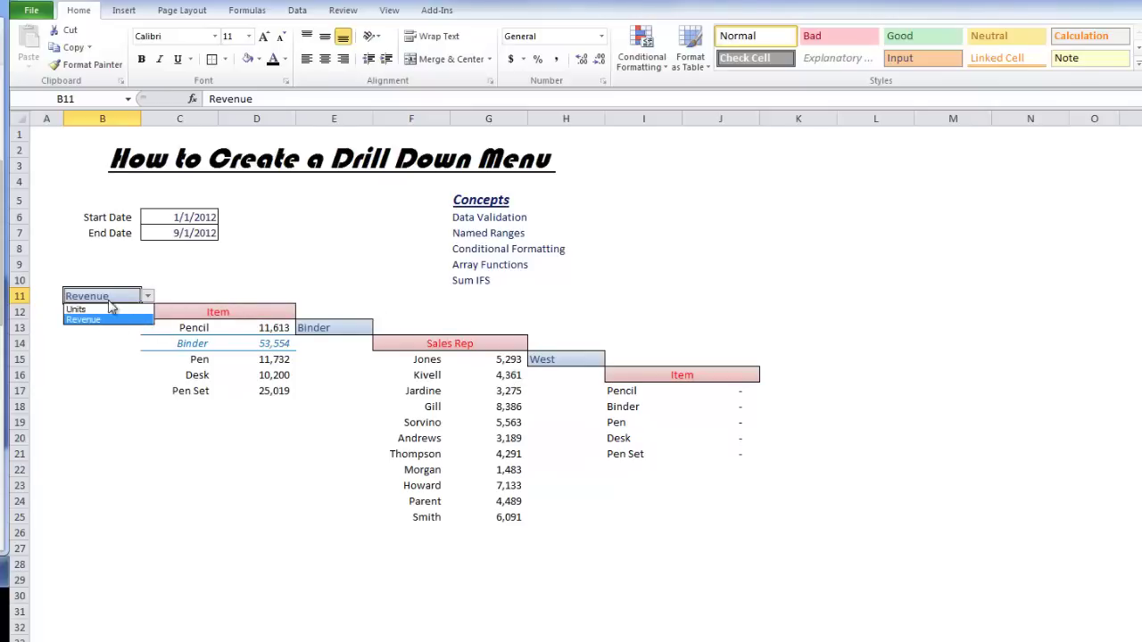
pyautogui.click(75, 310)
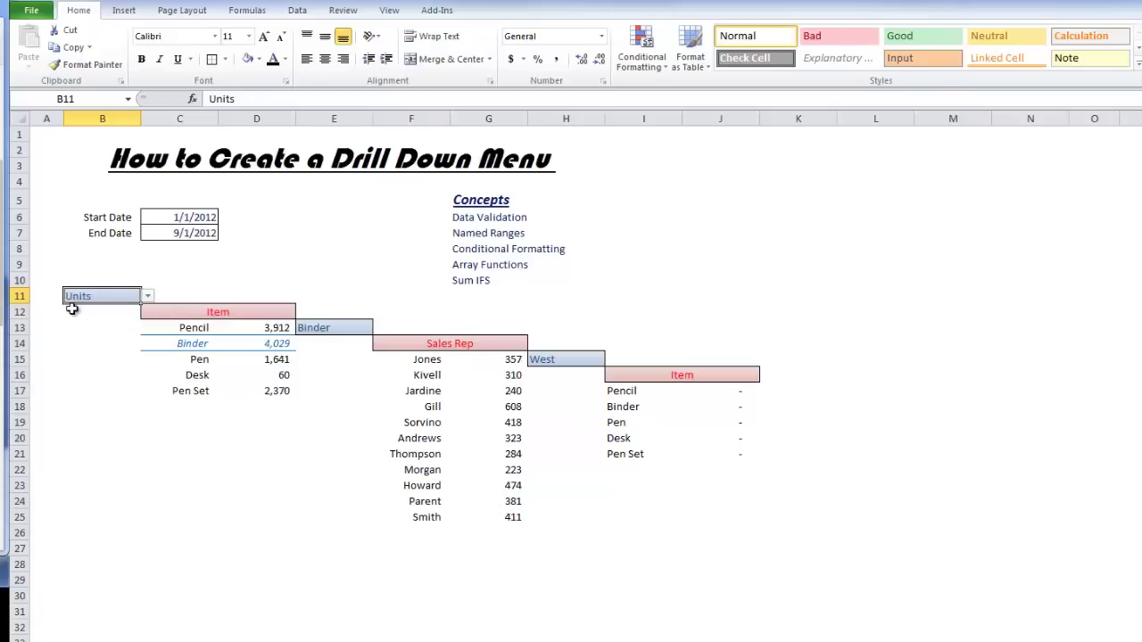
# Review the Binder units in C14:D14 and their breakdown by sales rep in F15:G25.
pyautogui.click(190, 343)
pyautogui.moveTo(190, 343); pyautogui.dragTo(261, 348)
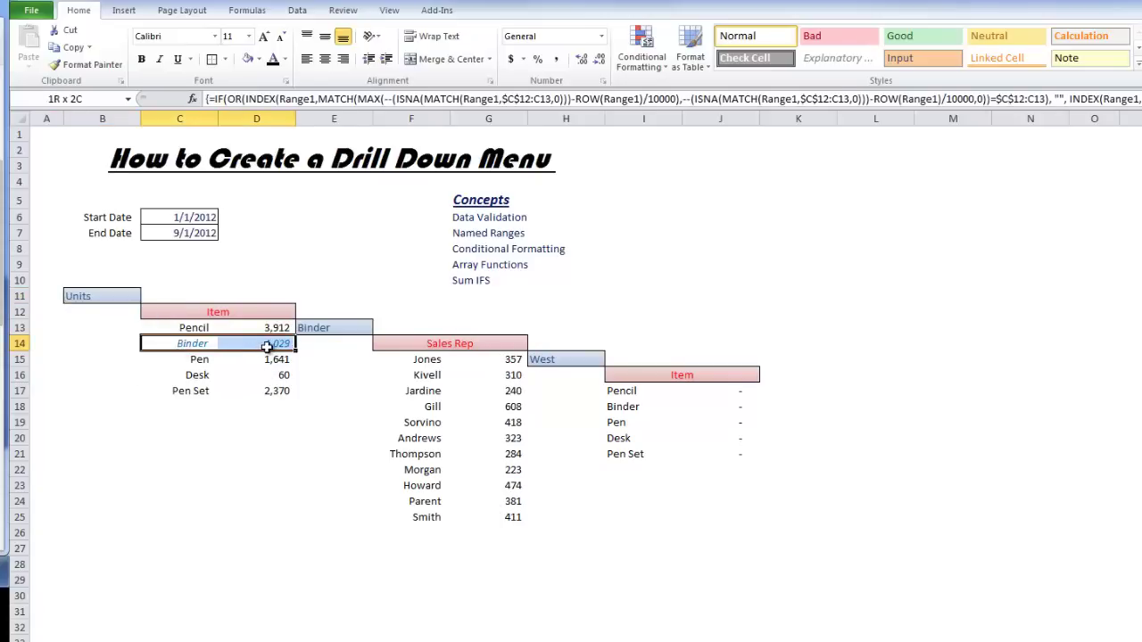
pyautogui.click(261, 348)
pyautogui.click(169, 339)
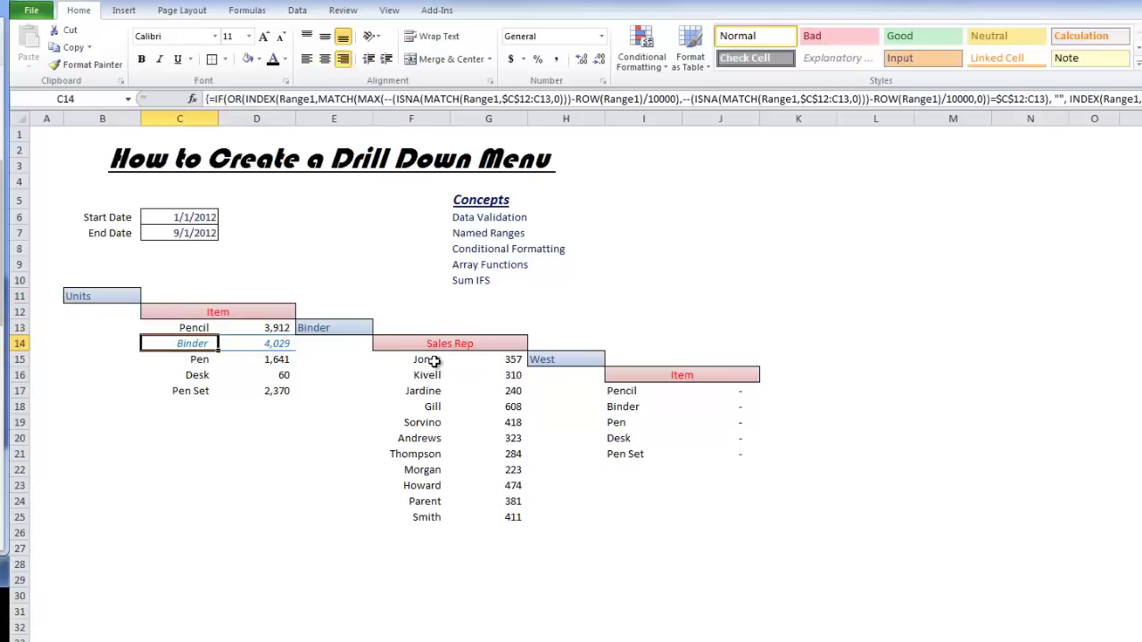
pyautogui.moveTo(422, 360); pyautogui.dragTo(448, 529)
pyautogui.moveTo(513, 359); pyautogui.dragTo(510, 515)
pyautogui.click(557, 549)
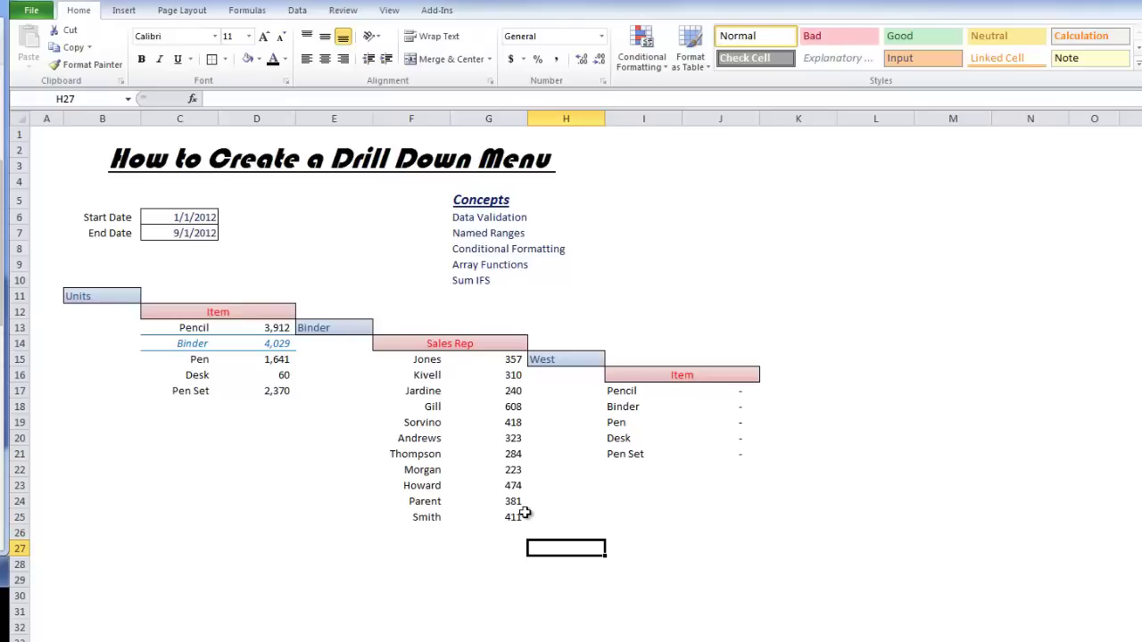
# Walk through the drill-down selectors in B11, C12, E13 and F14 without changing their choices.
pyautogui.click(108, 296)
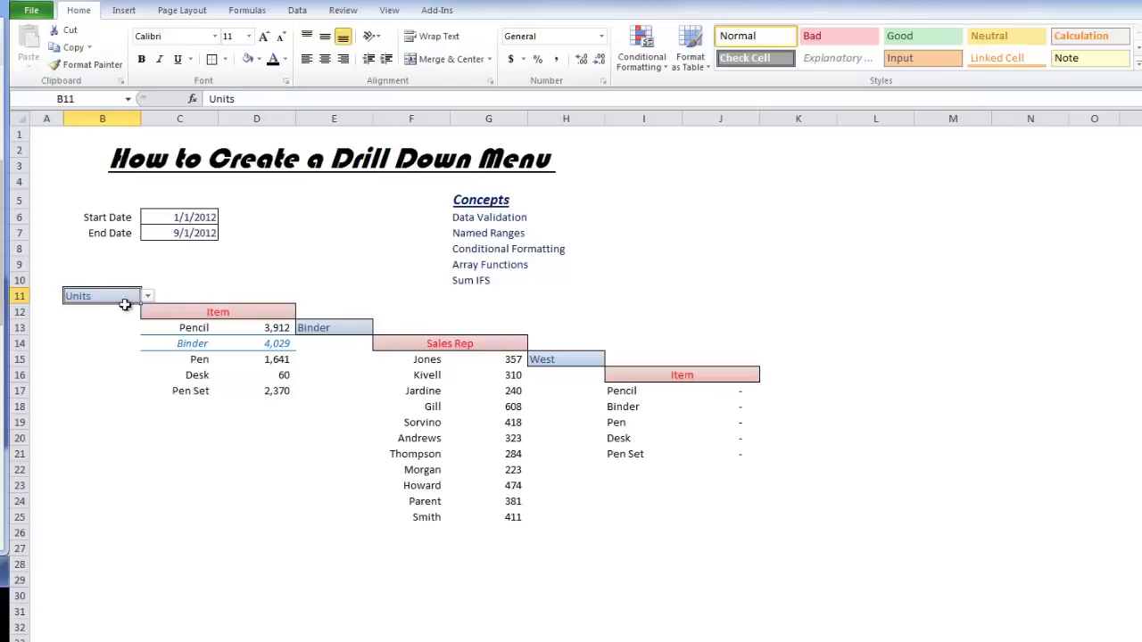
pyautogui.click(148, 296)
pyautogui.click(196, 309)
pyautogui.click(286, 312)
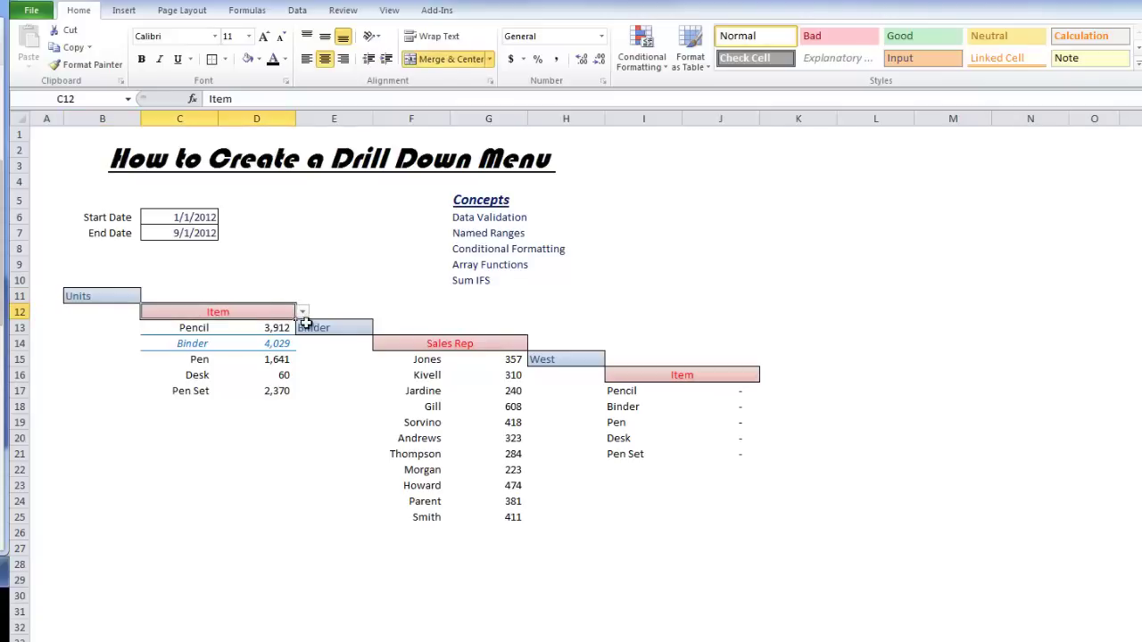
pyautogui.click(303, 312)
pyautogui.click(346, 327)
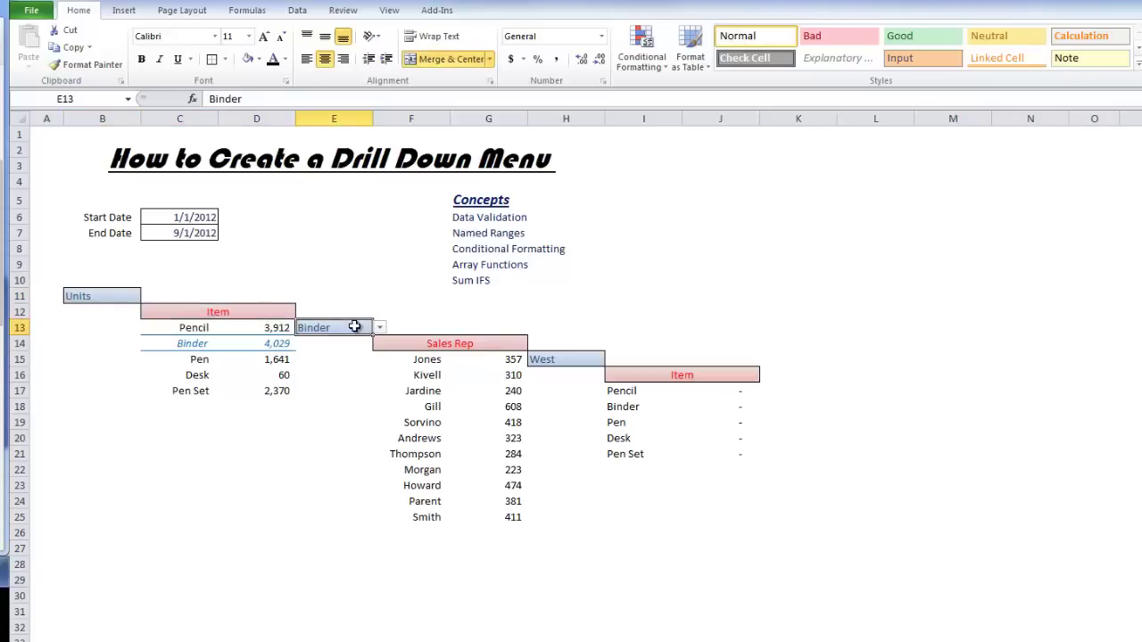
pyautogui.click(401, 344)
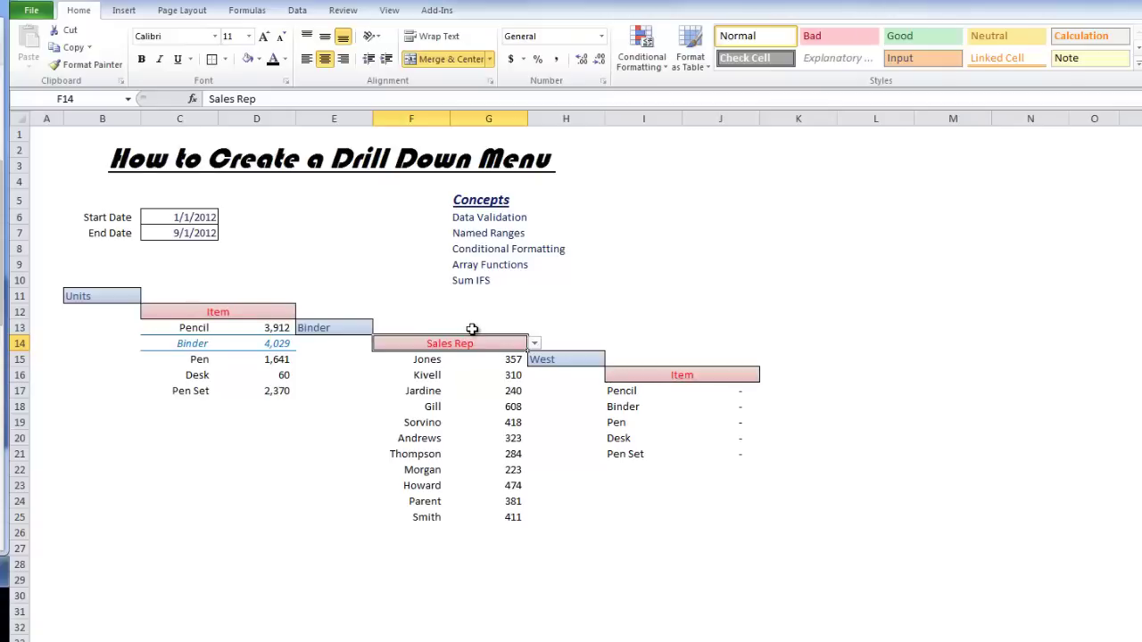
# On the order data sheet, open the Name Manager and select the SRange name.
pyautogui.hotkey('ctrl', 'pagedown')
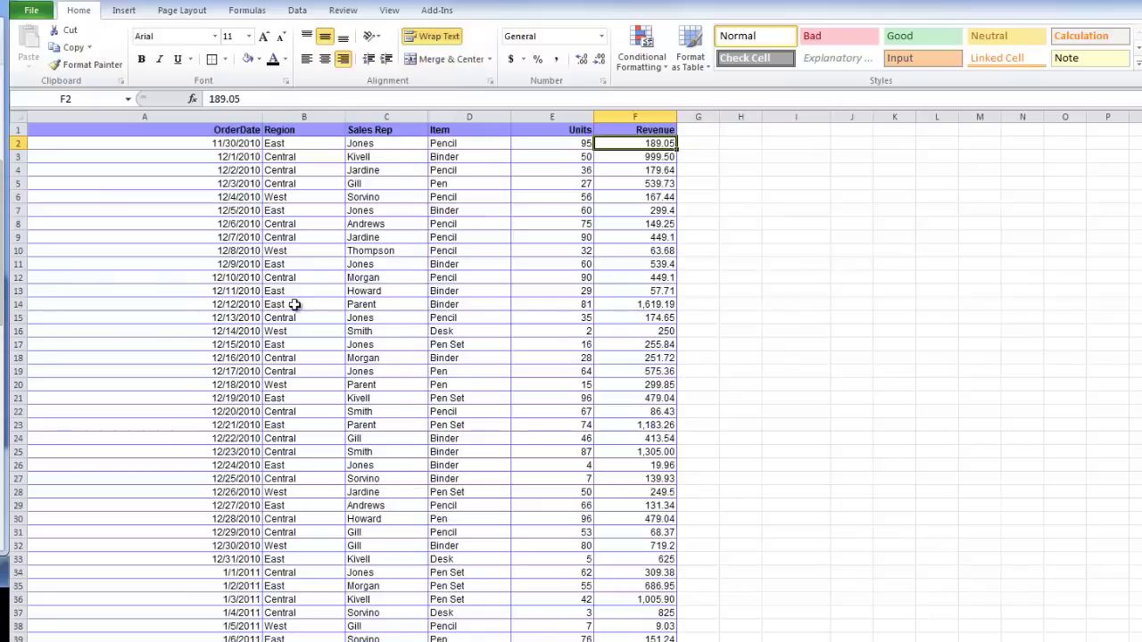
pyautogui.hotkey('ctrl', 'F3')
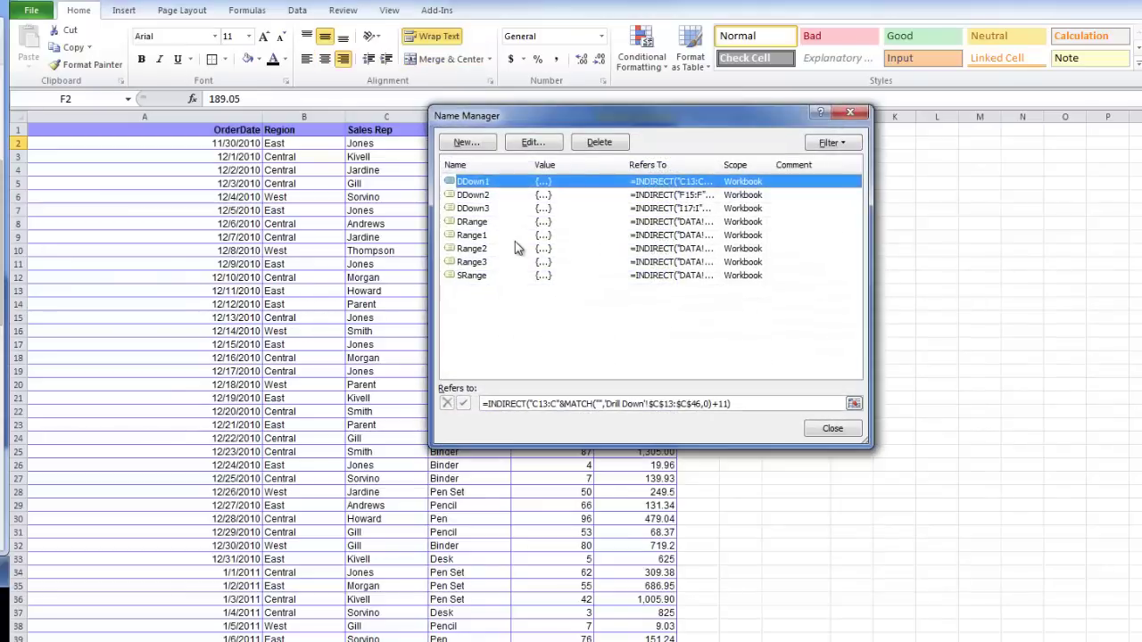
pyautogui.click(524, 288)
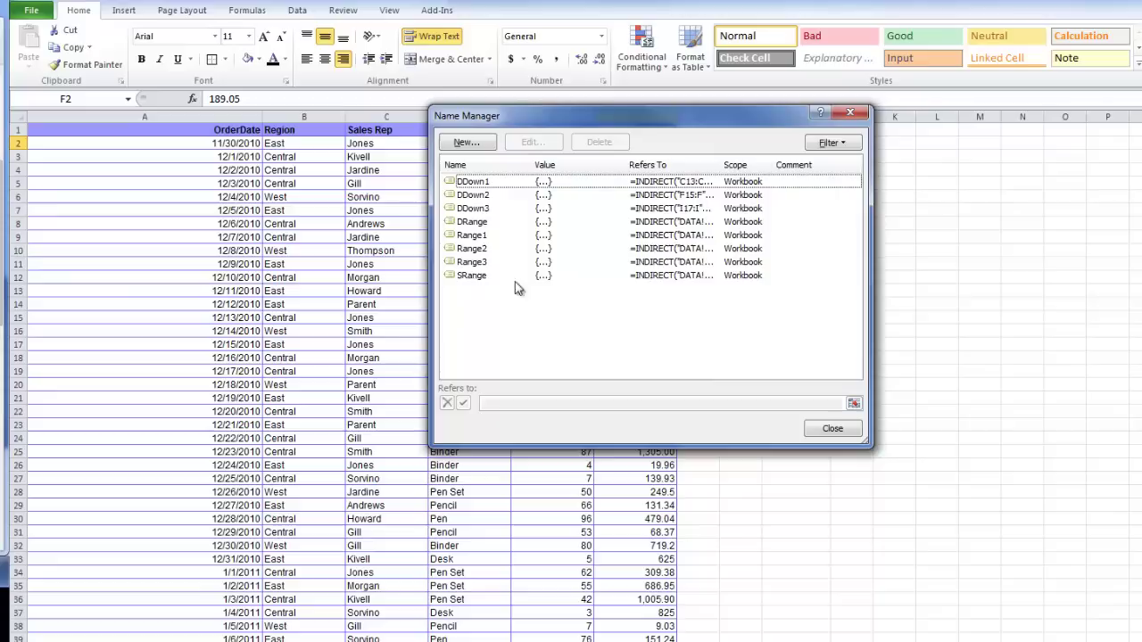
pyautogui.click(482, 276)
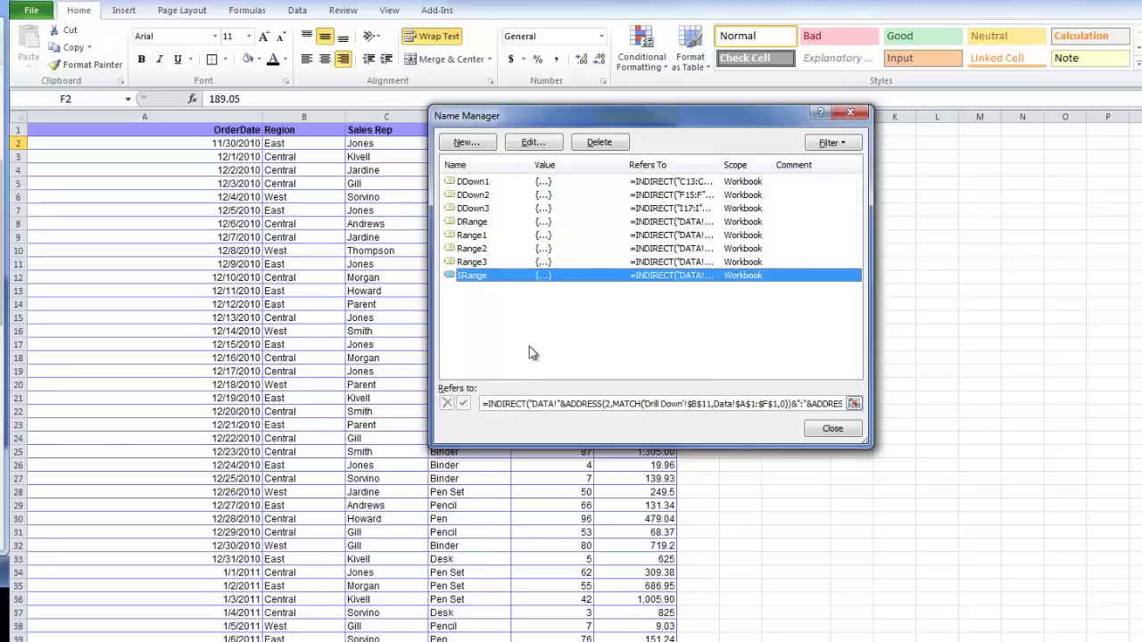
# Inspect the data cells that SRange refers to from first to last row, and close the Name Manager.
pyautogui.click(557, 404)
pyautogui.scroll(-10, 725, 581)
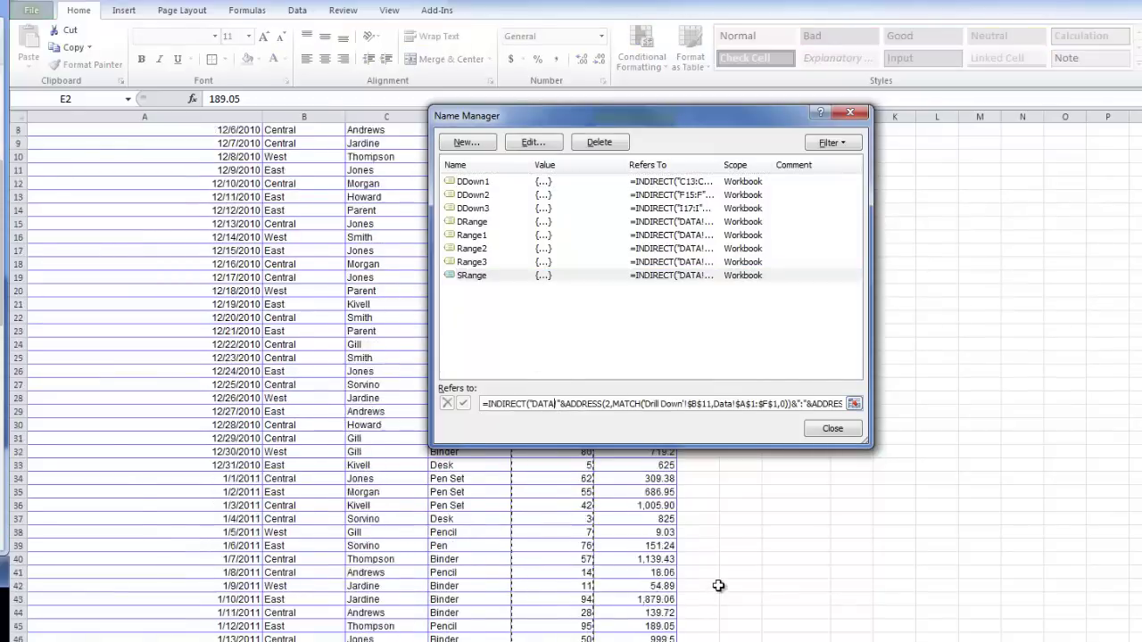
pyautogui.scroll(-20, 725, 581)
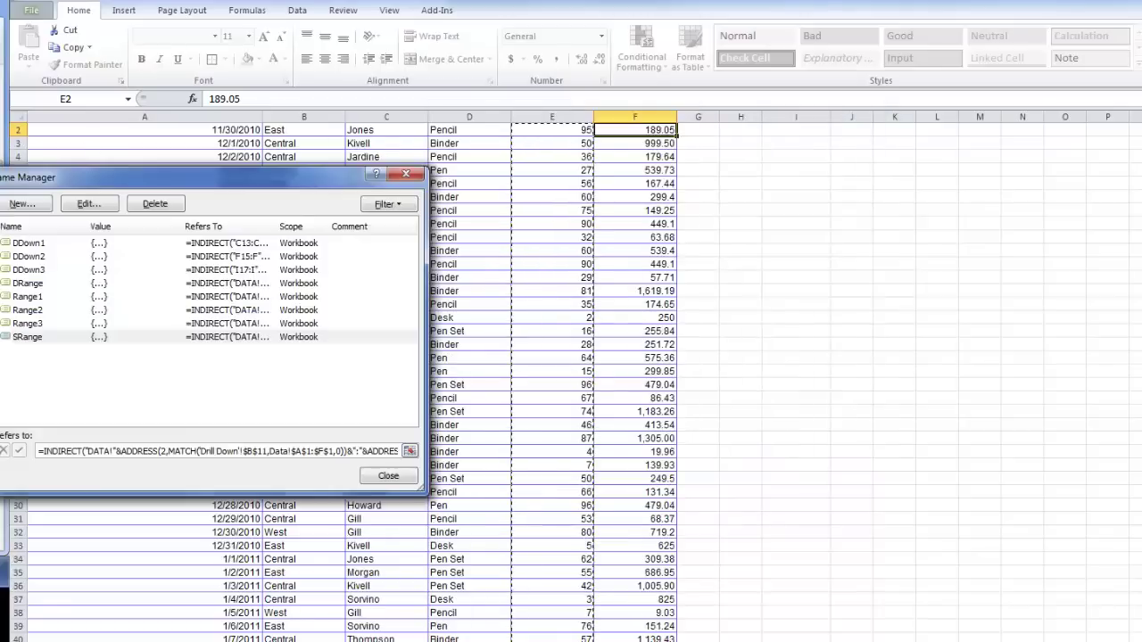
pyautogui.scroll(-20, 571, 384)
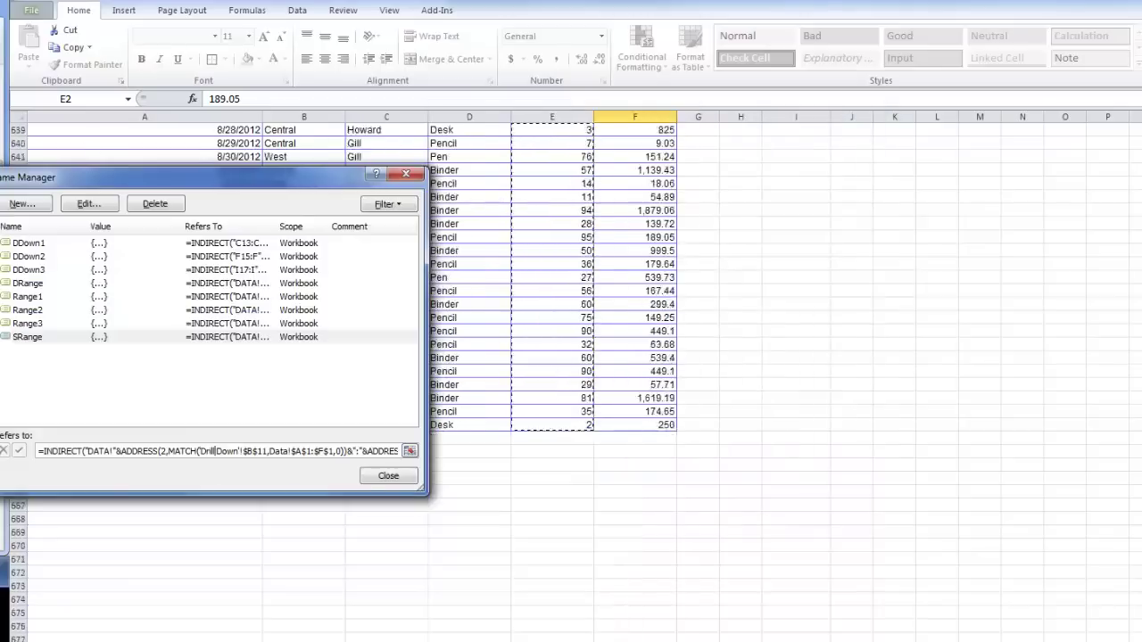
pyautogui.scroll(20, 733, 447)
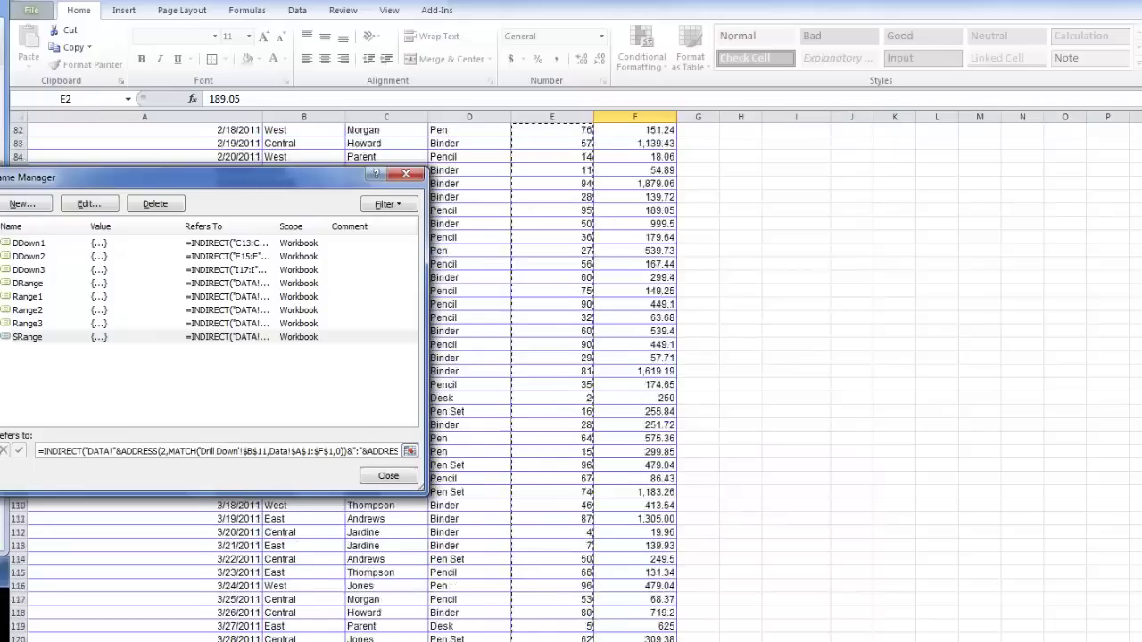
pyautogui.click(401, 477)
pyautogui.scroll(6, 612, 548)
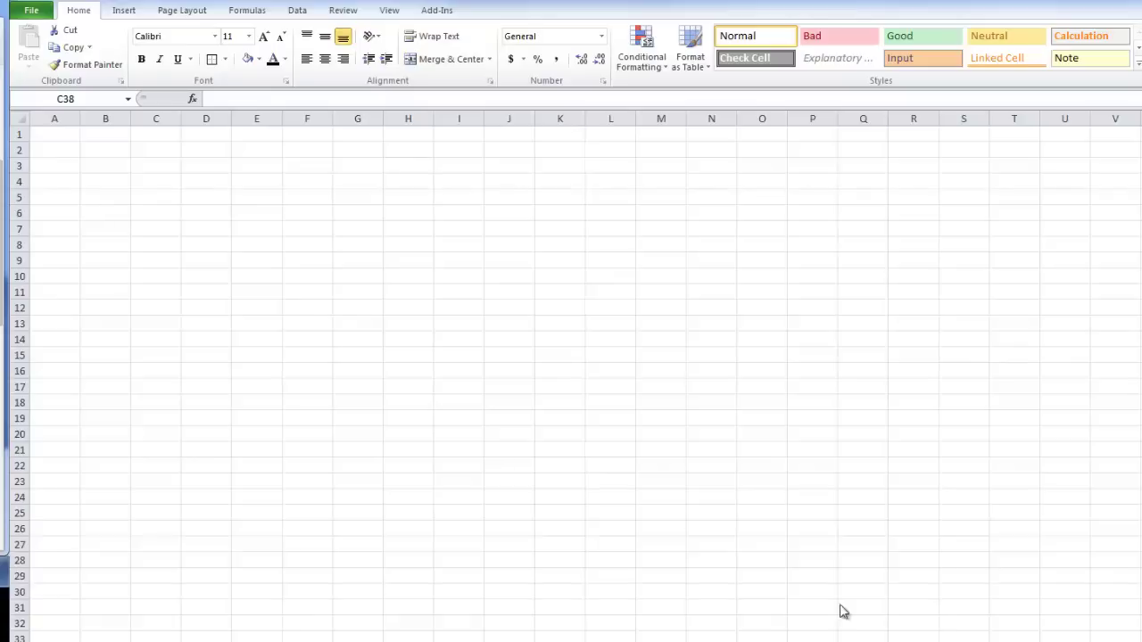
# Fill every cell of the blank sheet with white and select cell C10.
pyautogui.click(19, 116)
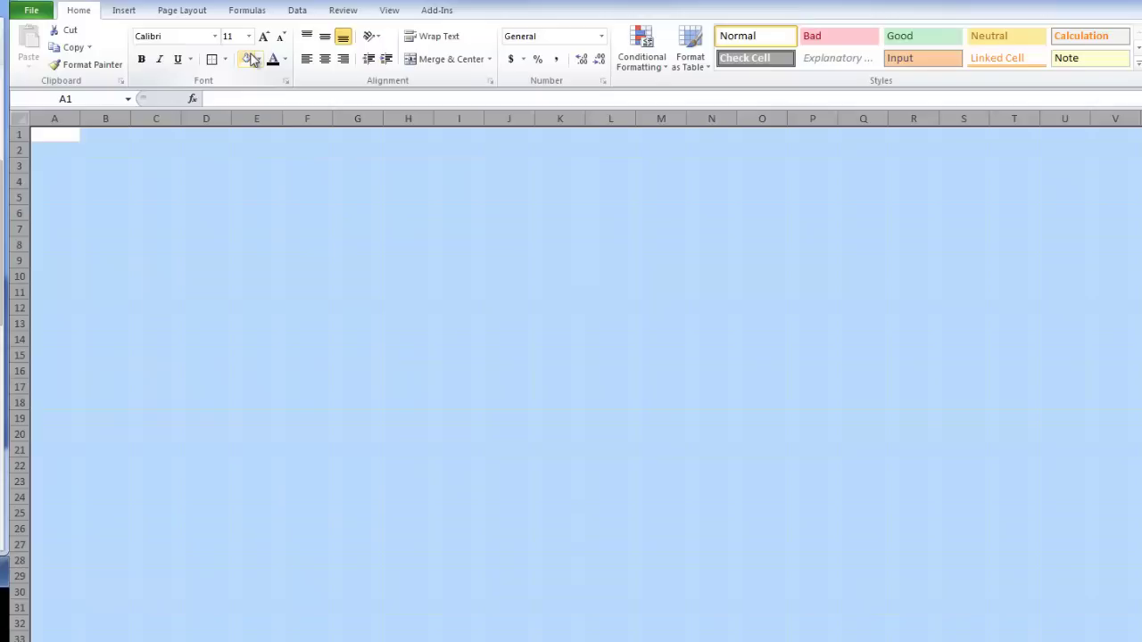
pyautogui.click(218, 341)
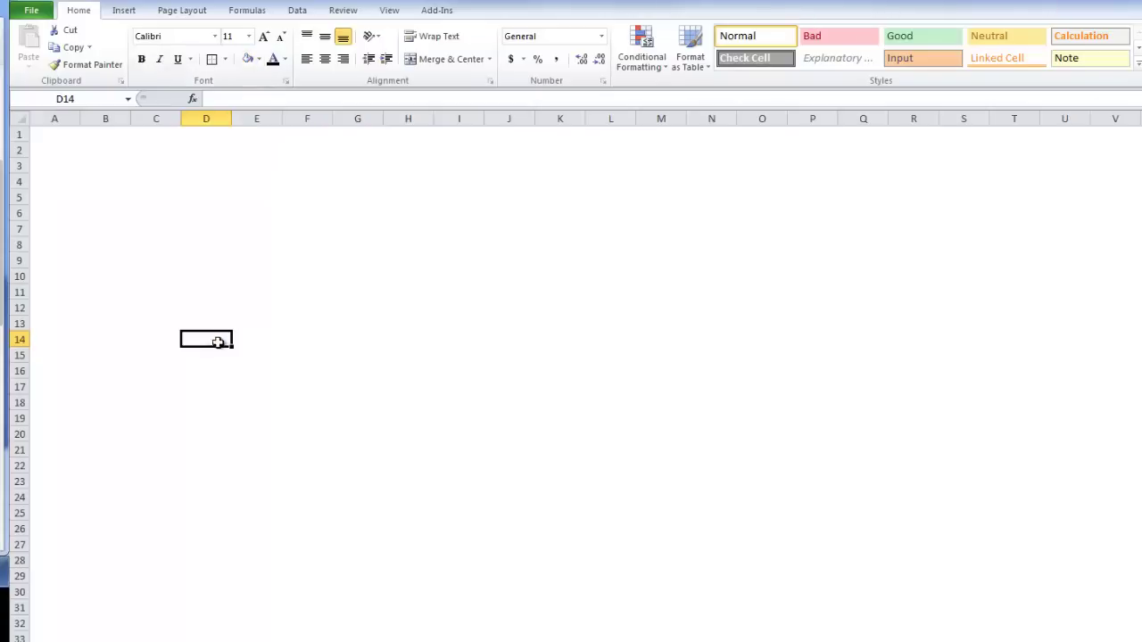
pyautogui.click(148, 274)
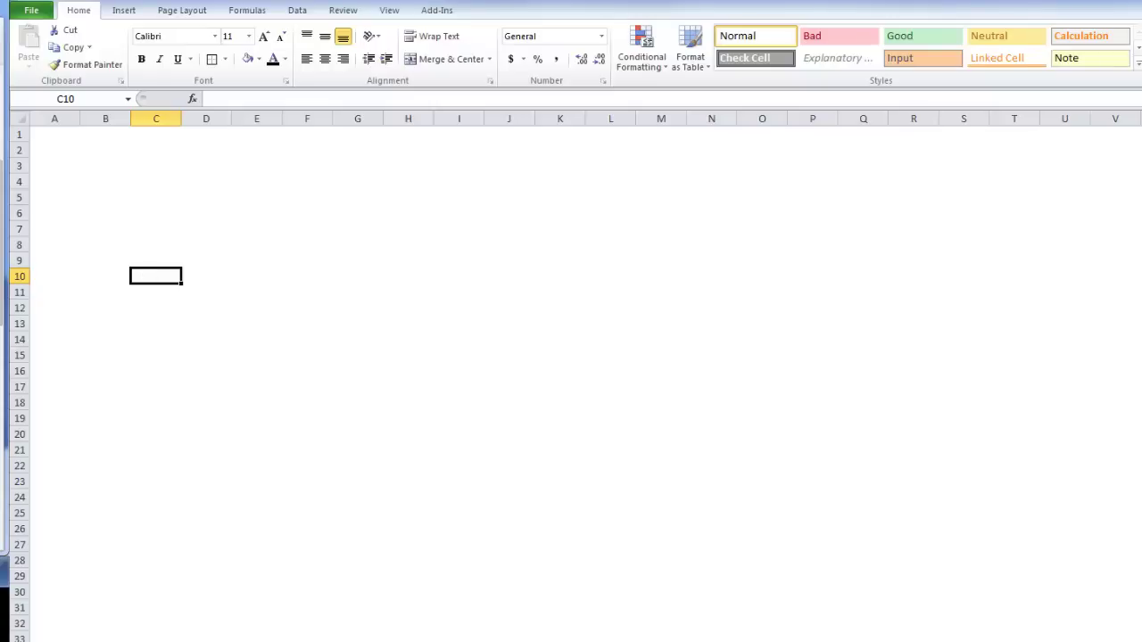
# Check the Units and Revenue columns in the order data, and add a border around C10 on the new sheet.
pyautogui.moveTo(556, 143); pyautogui.dragTo(553, 318)
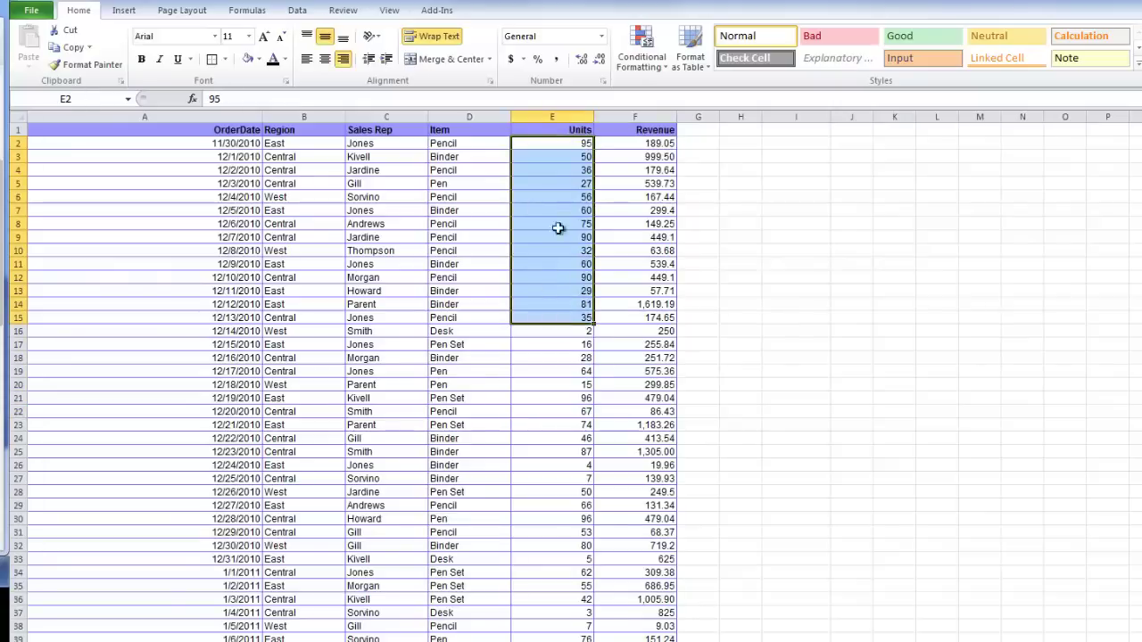
pyautogui.click(556, 183)
pyautogui.click(623, 183)
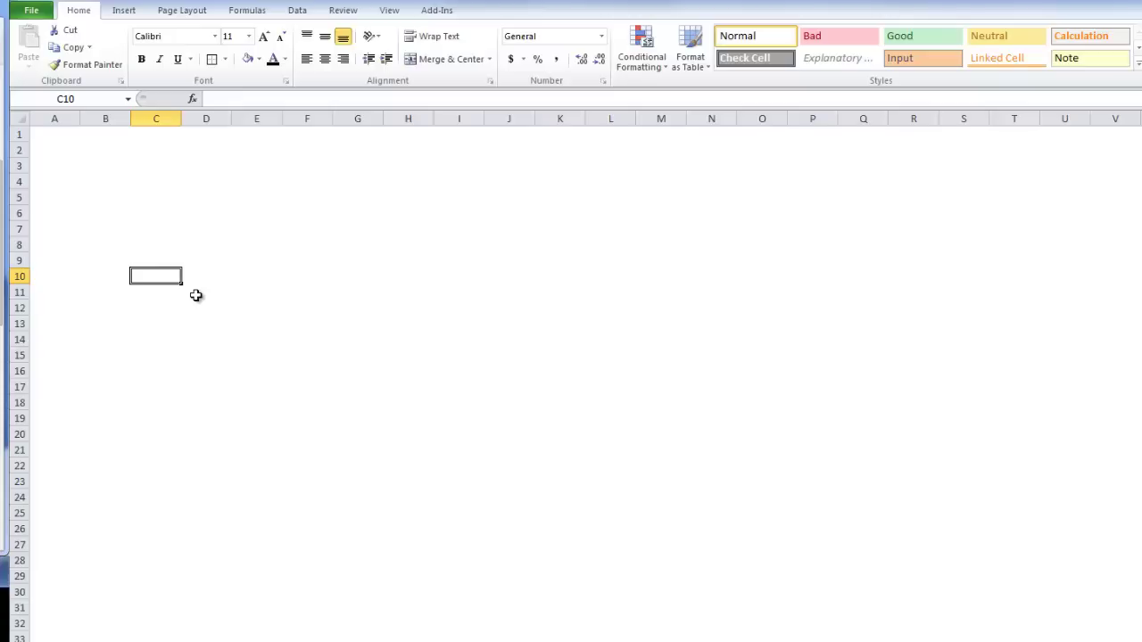
pyautogui.click(195, 294)
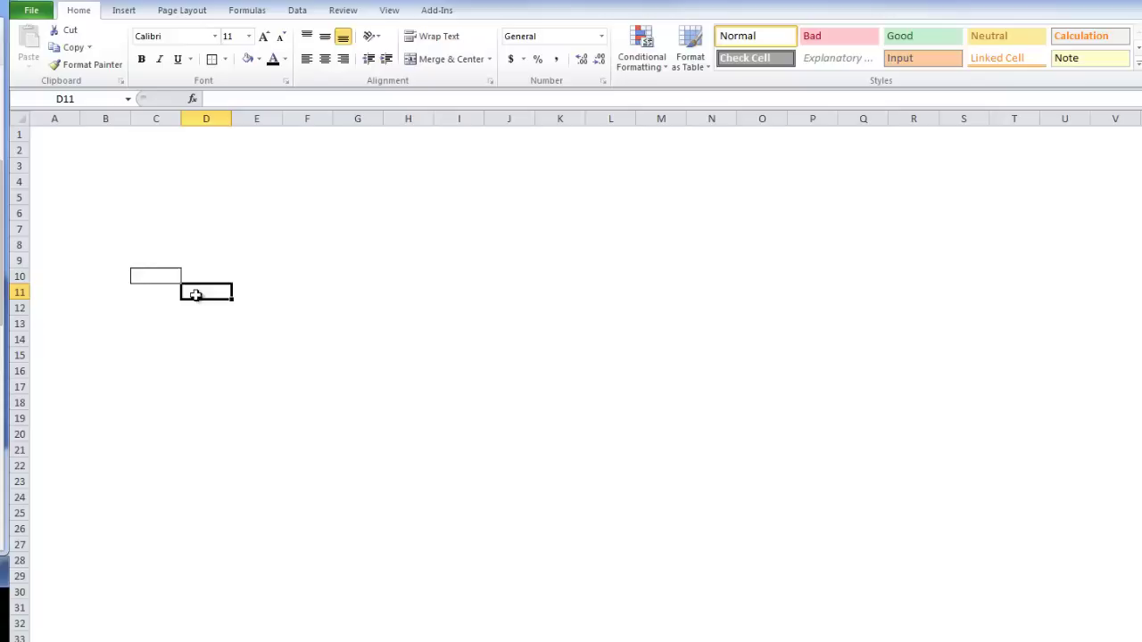
pyautogui.click(166, 271)
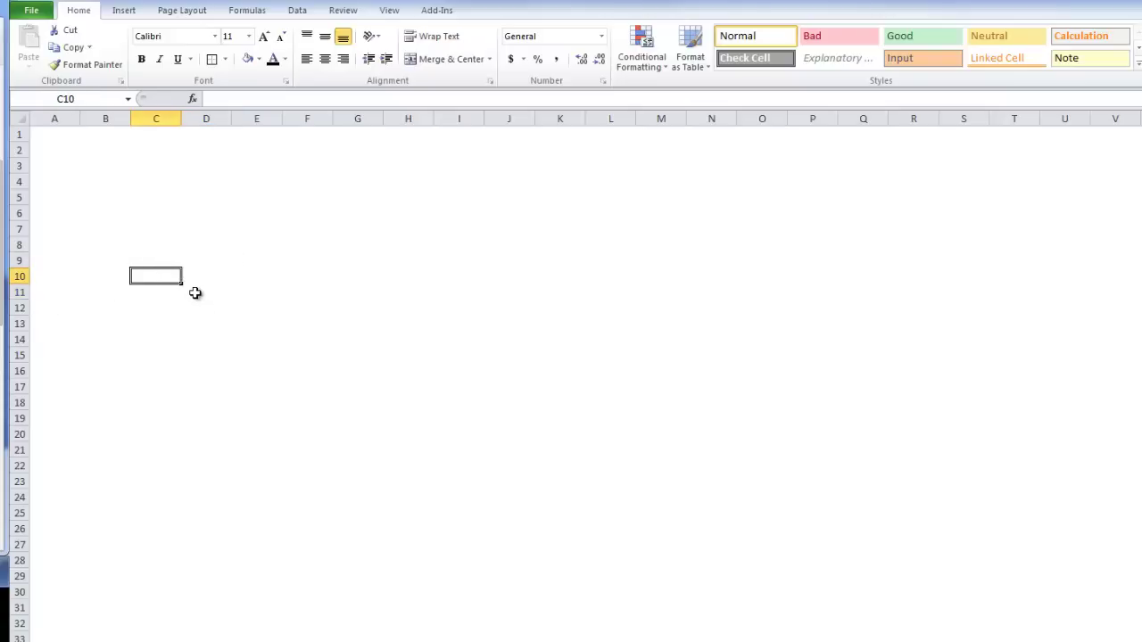
# Merge and center D11:E11 with a border as the category cell, checking the Region, Sales Rep and Item data columns.
pyautogui.moveTo(196, 294); pyautogui.dragTo(251, 295)
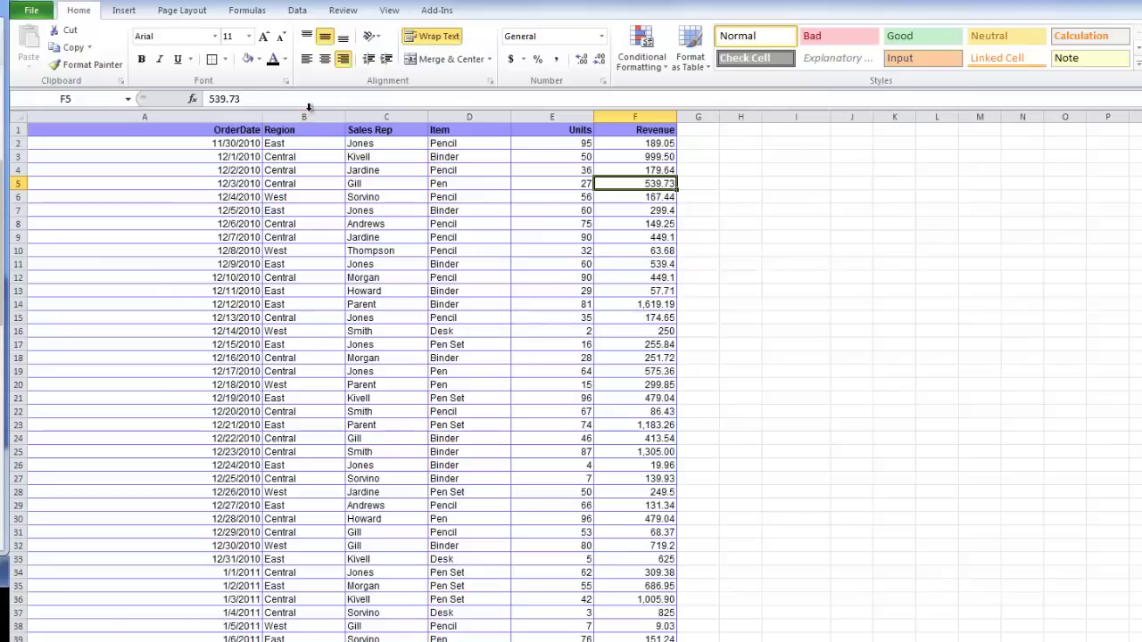
pyautogui.click(307, 115)
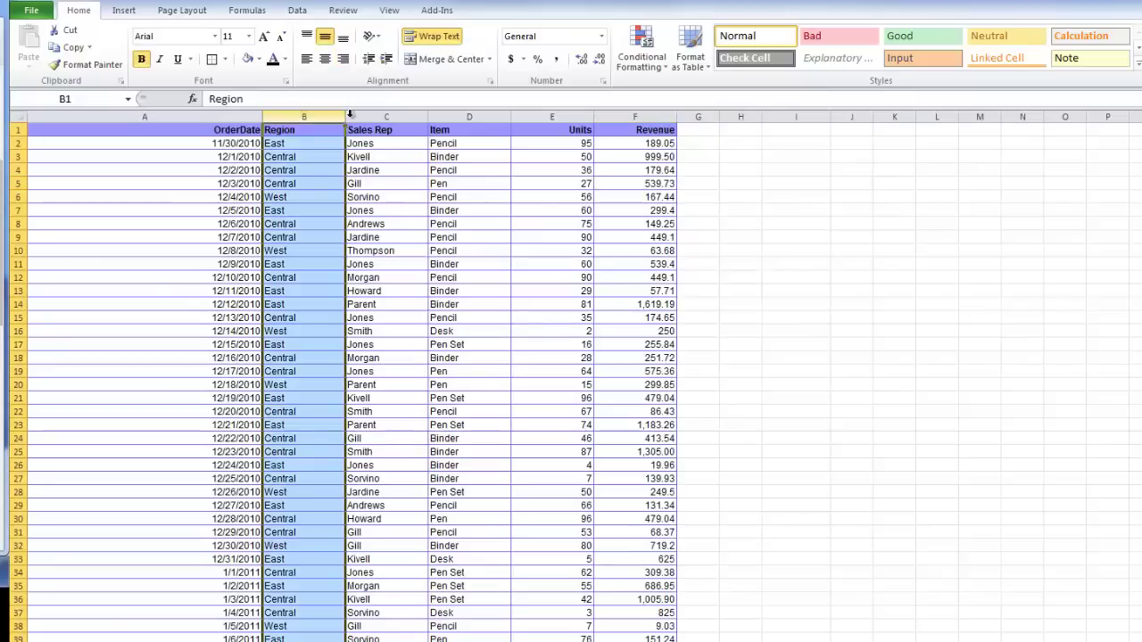
pyautogui.click(404, 118)
pyautogui.click(455, 116)
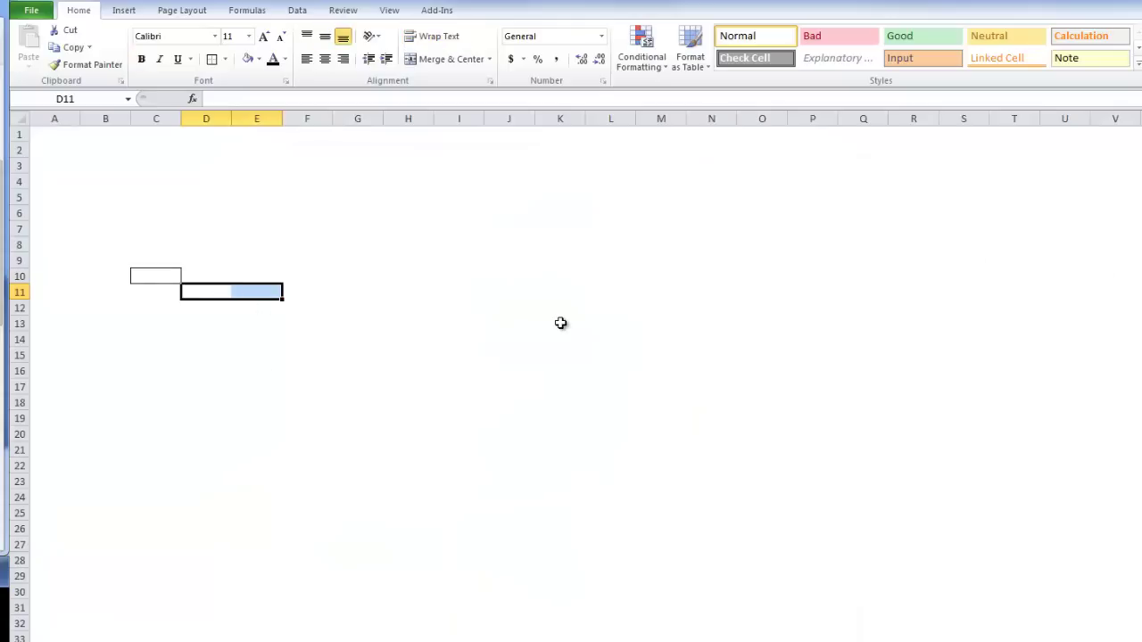
pyautogui.hotkey('alt', 'h')
pyautogui.press('m')
pyautogui.press('c')
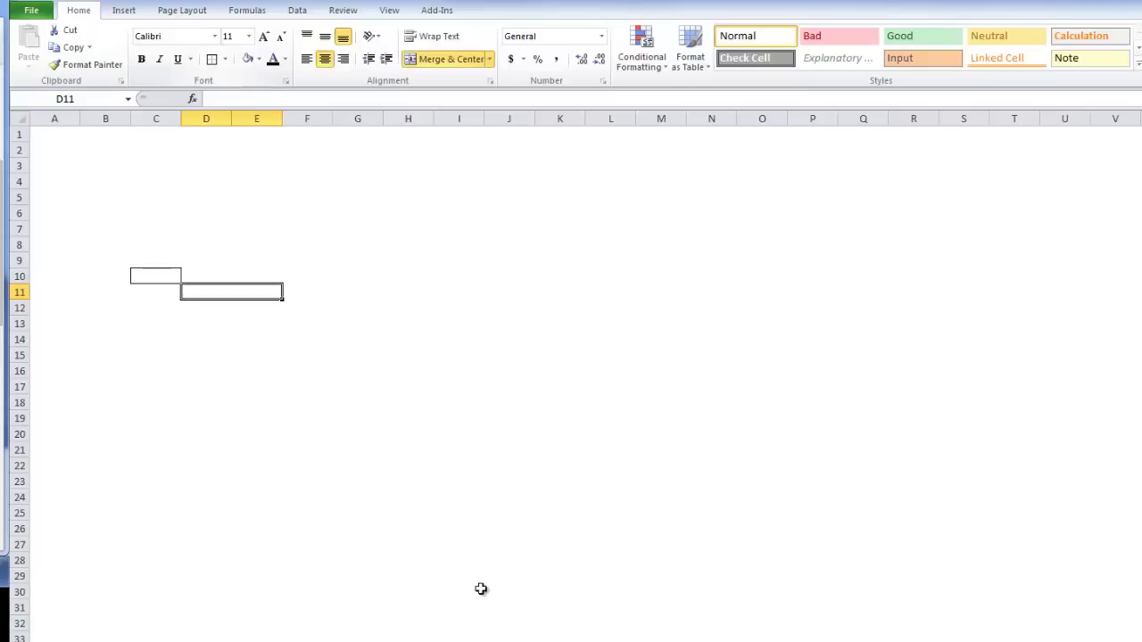
# Add a border around F12, and merge and border G13:H13 as the second category cell.
pyautogui.click(297, 311)
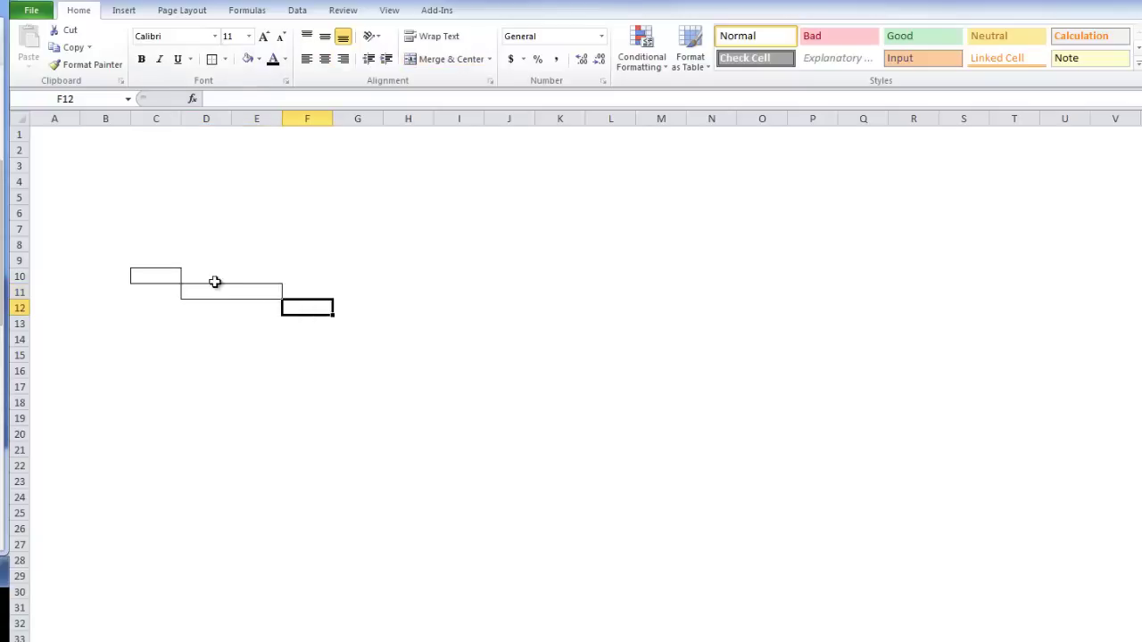
pyautogui.click(211, 59)
pyautogui.moveTo(354, 319); pyautogui.dragTo(419, 324)
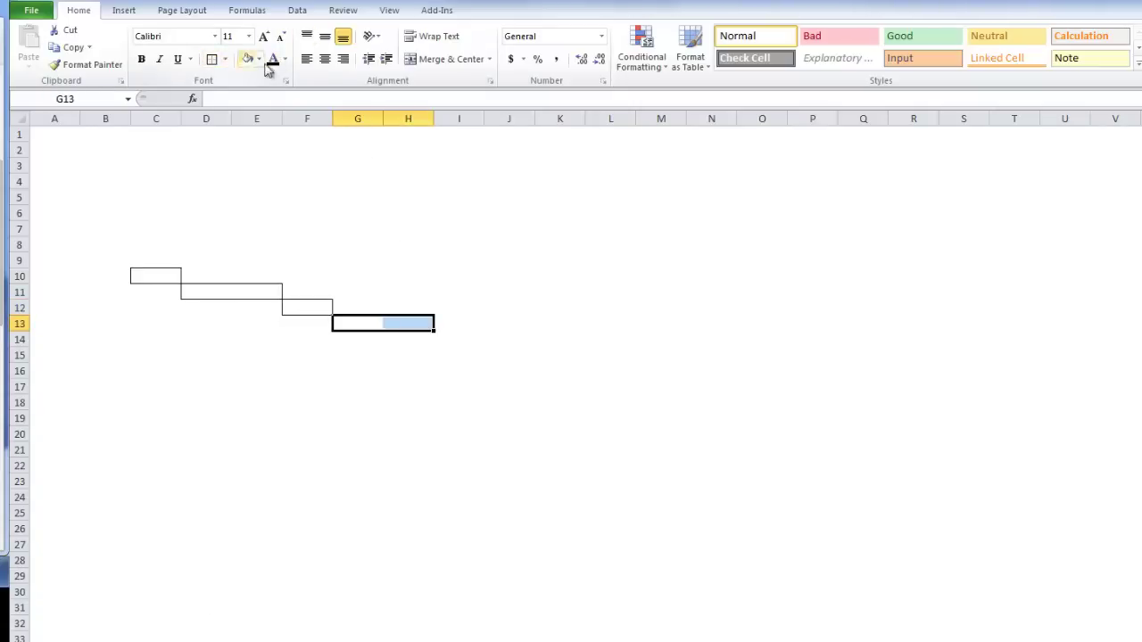
pyautogui.click(212, 59)
# Copy the formatting of F12 to I14 with Format Painter.
pyautogui.press('Up')
pyautogui.press('Left')
pyautogui.click(107, 65)
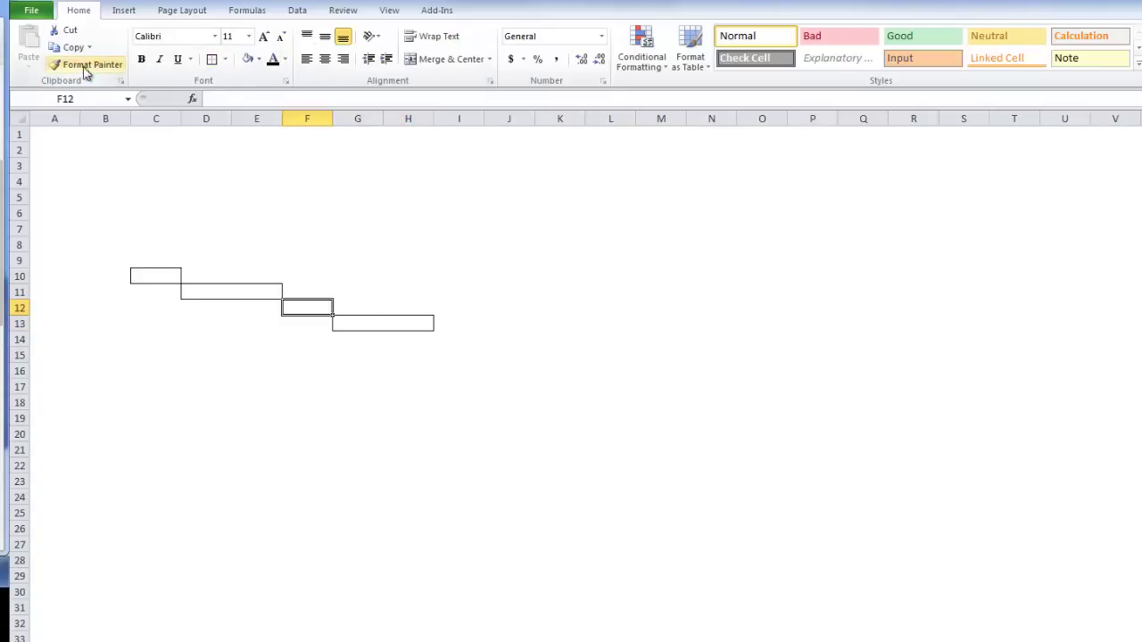
pyautogui.click(84, 65)
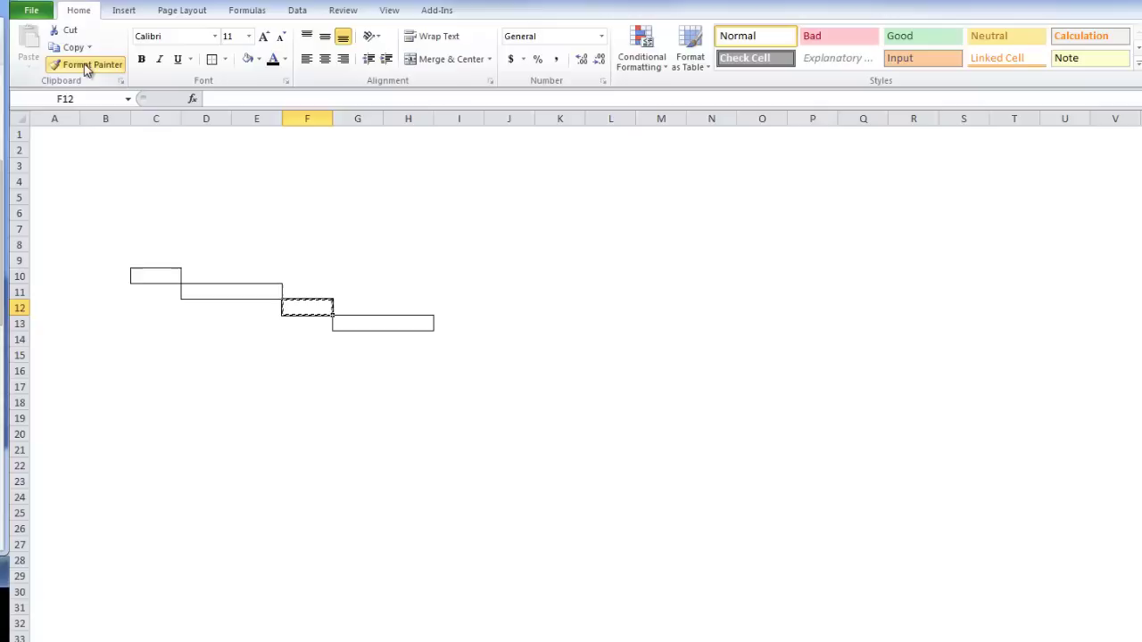
pyautogui.click(459, 338)
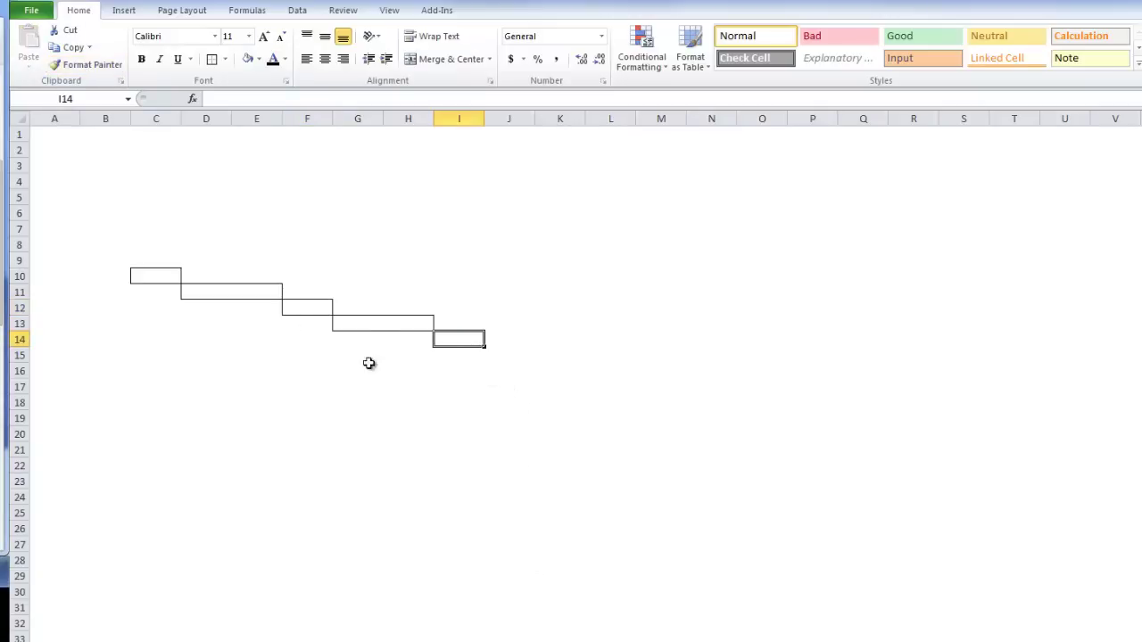
# Merge and border J15:K15 as the third category cell, and widen columns C, D and E.
pyautogui.hotkey('ctrl', 'm')
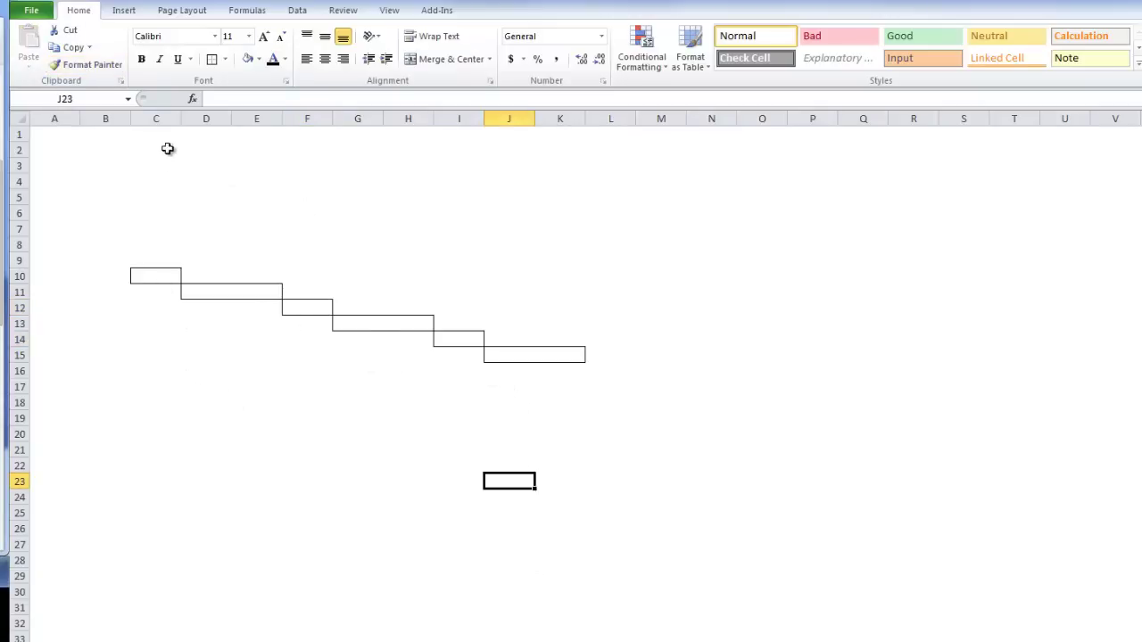
pyautogui.moveTo(130, 119); pyautogui.dragTo(202, 123)
# Fill C10 with a two-color horizontal gradient from dark green to light green.
pyautogui.click(151, 273)
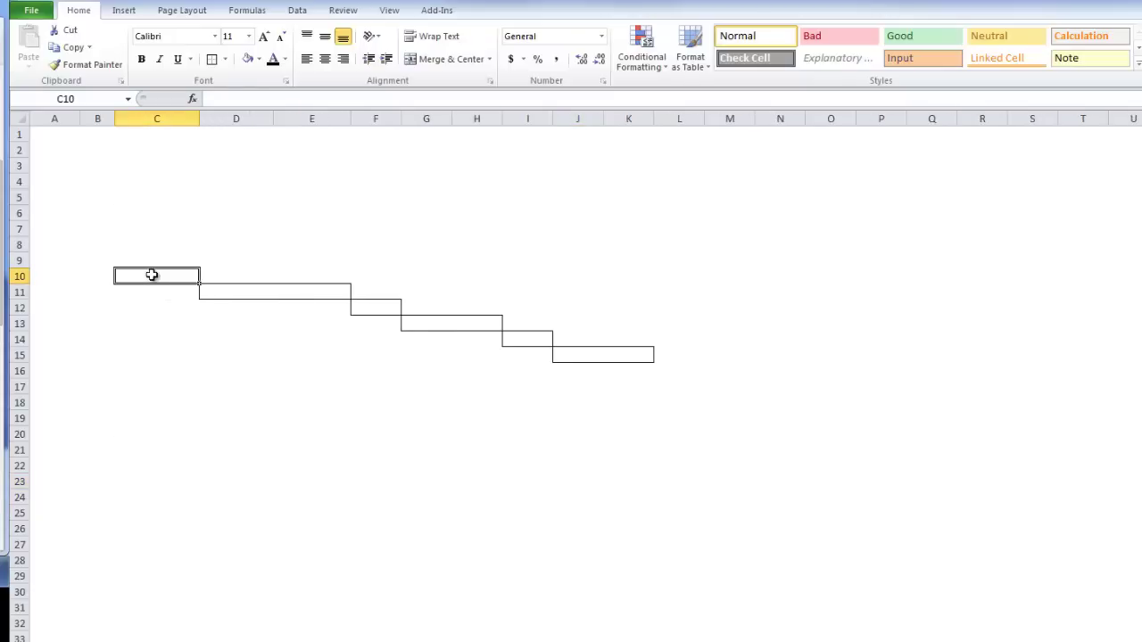
pyautogui.rightClick(159, 277)
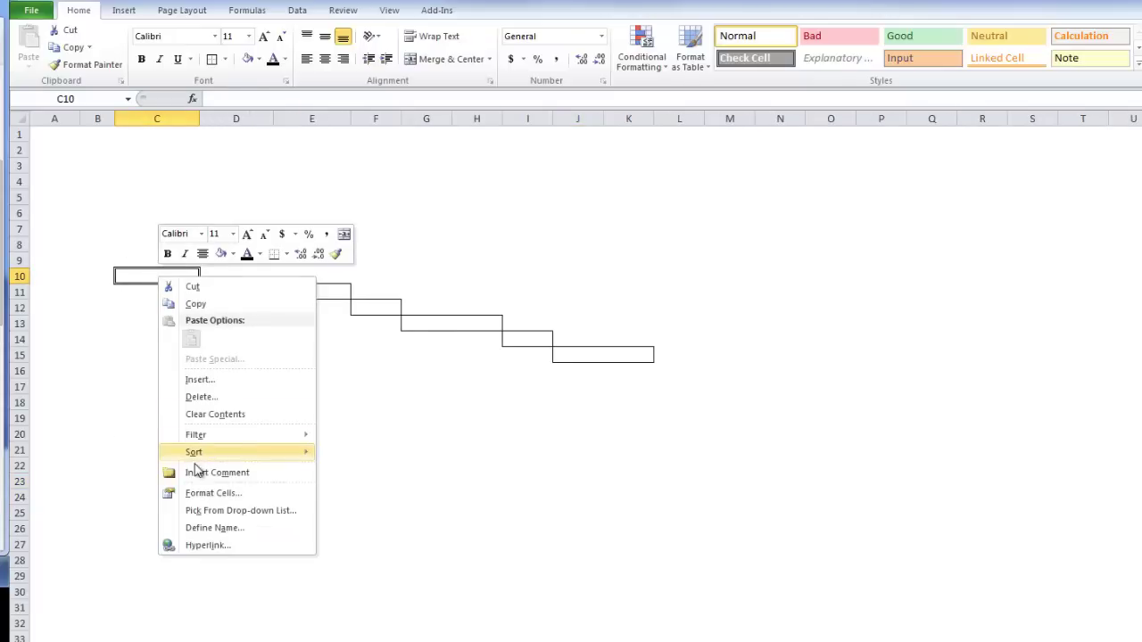
pyautogui.moveTo(246, 456)
pyautogui.moveTo(250, 436)
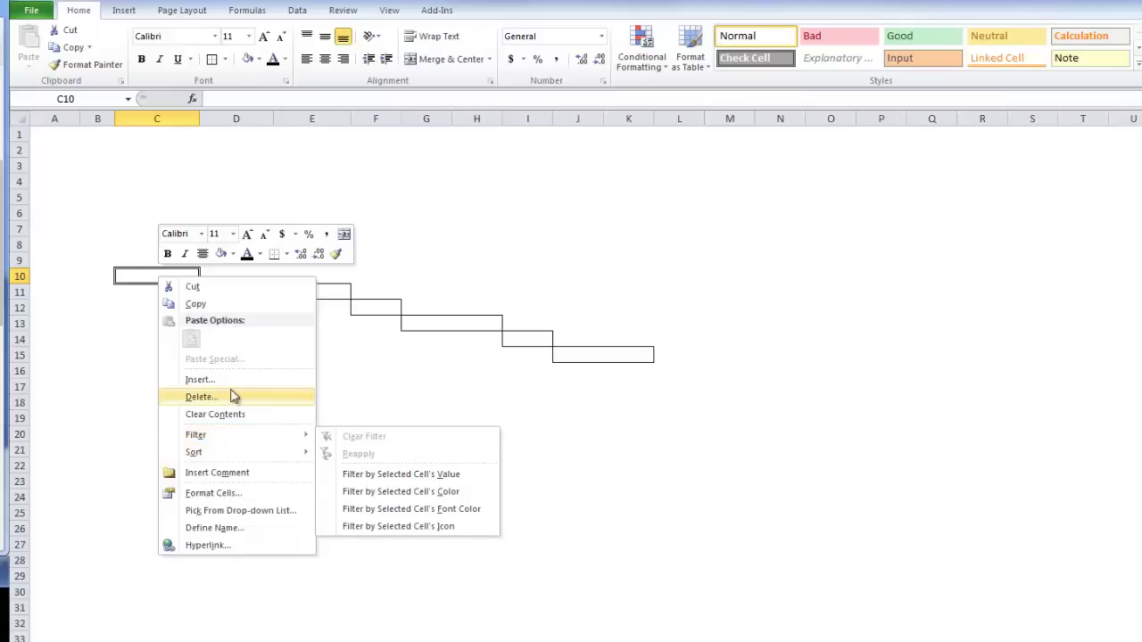
pyautogui.click(227, 493)
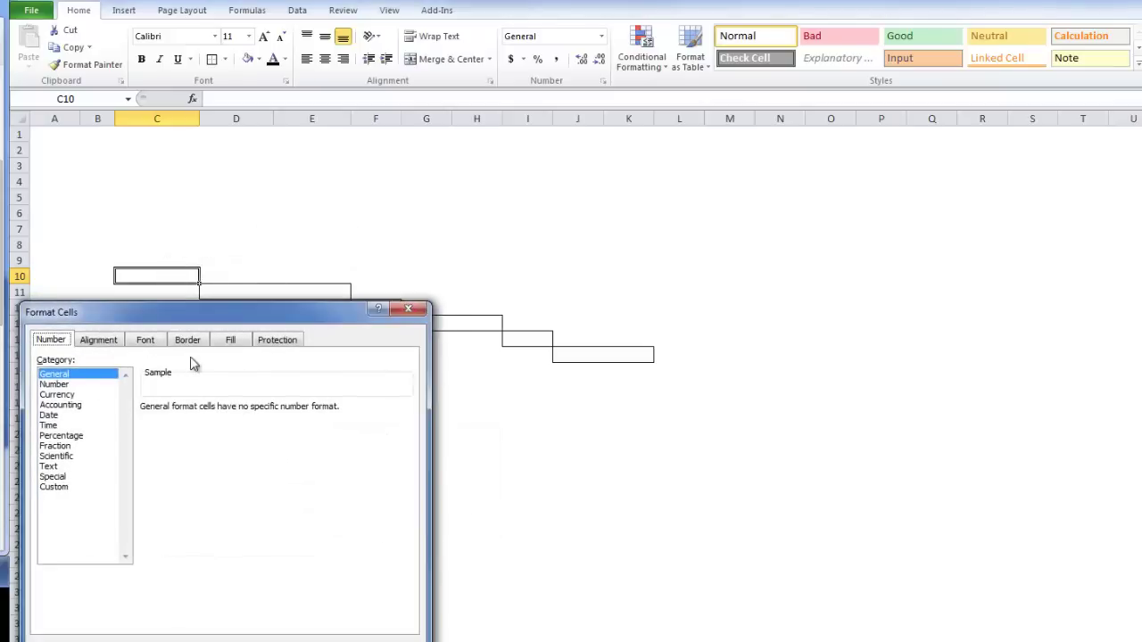
pyautogui.click(230, 341)
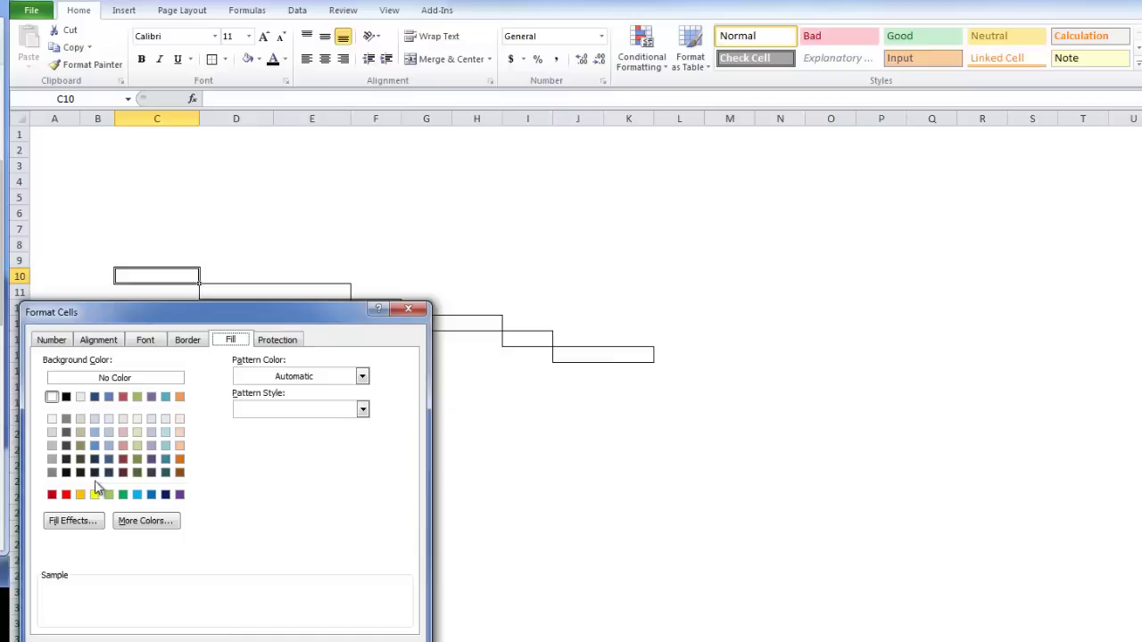
pyautogui.click(71, 521)
pyautogui.click(97, 388)
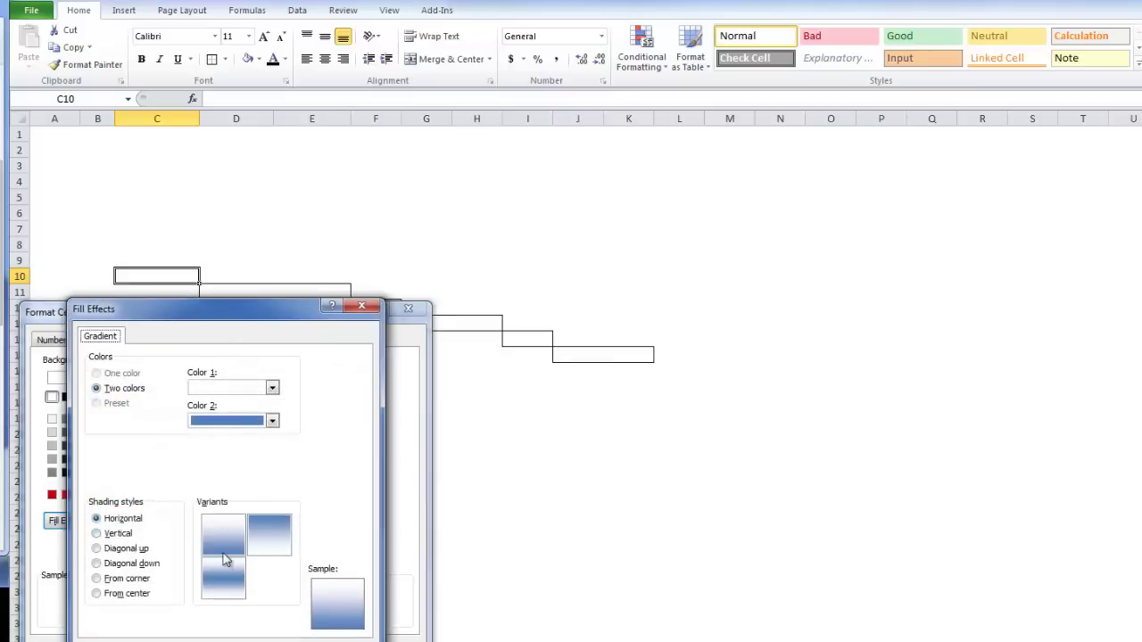
pyautogui.click(270, 426)
pyautogui.click(277, 467)
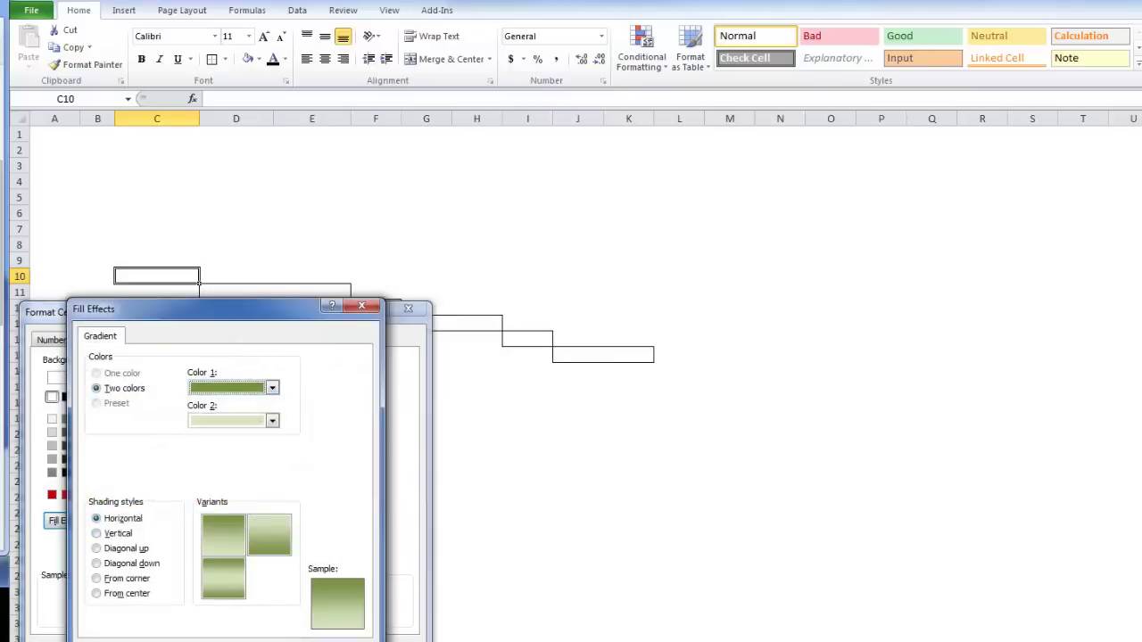
pyautogui.press('Return')
pyautogui.press('Return')
pyautogui.click(331, 369)
pyautogui.click(163, 279)
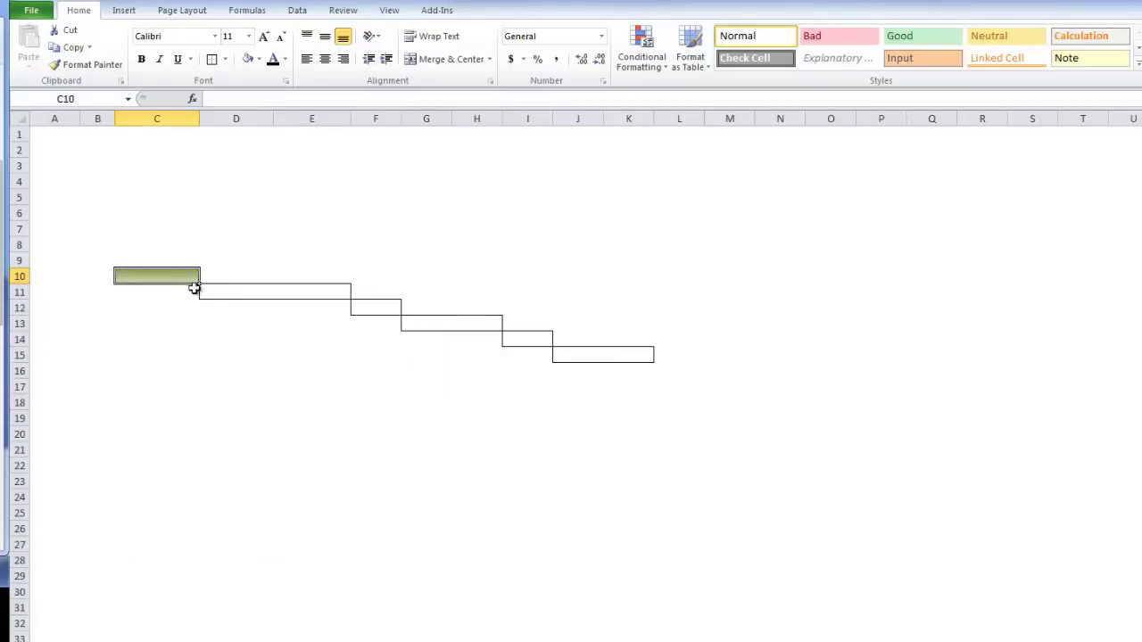
# Fill the merged cell D11:E11 with a two-color horizontal gradient from white to blue.
pyautogui.click(230, 292)
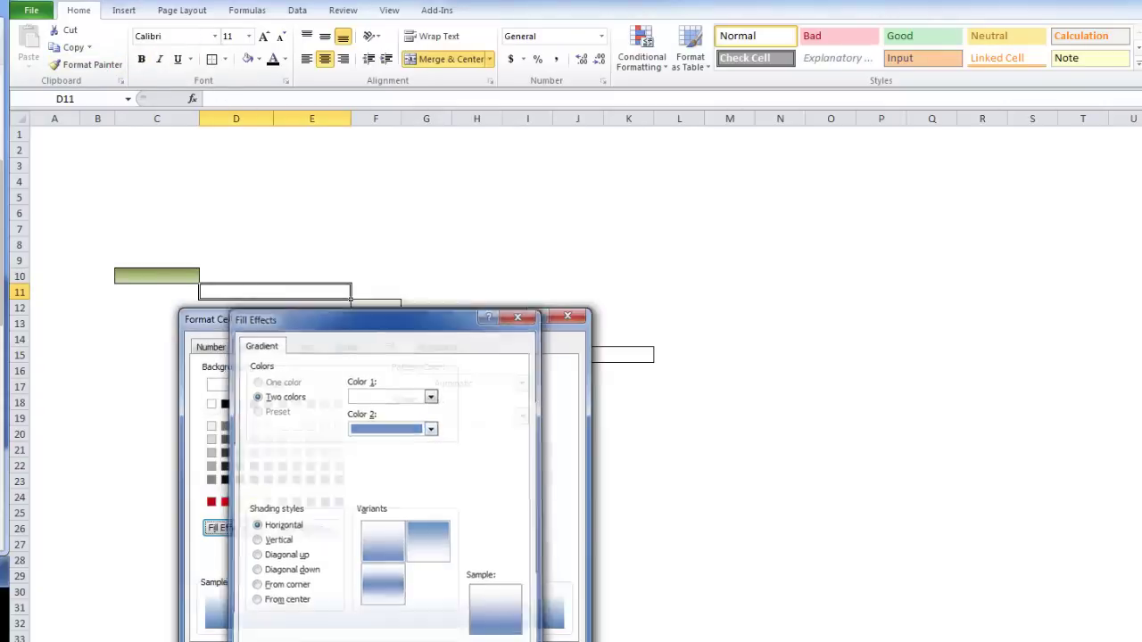
pyautogui.press('Return')
pyautogui.press('Return')
pyautogui.click(277, 356)
pyautogui.click(253, 288)
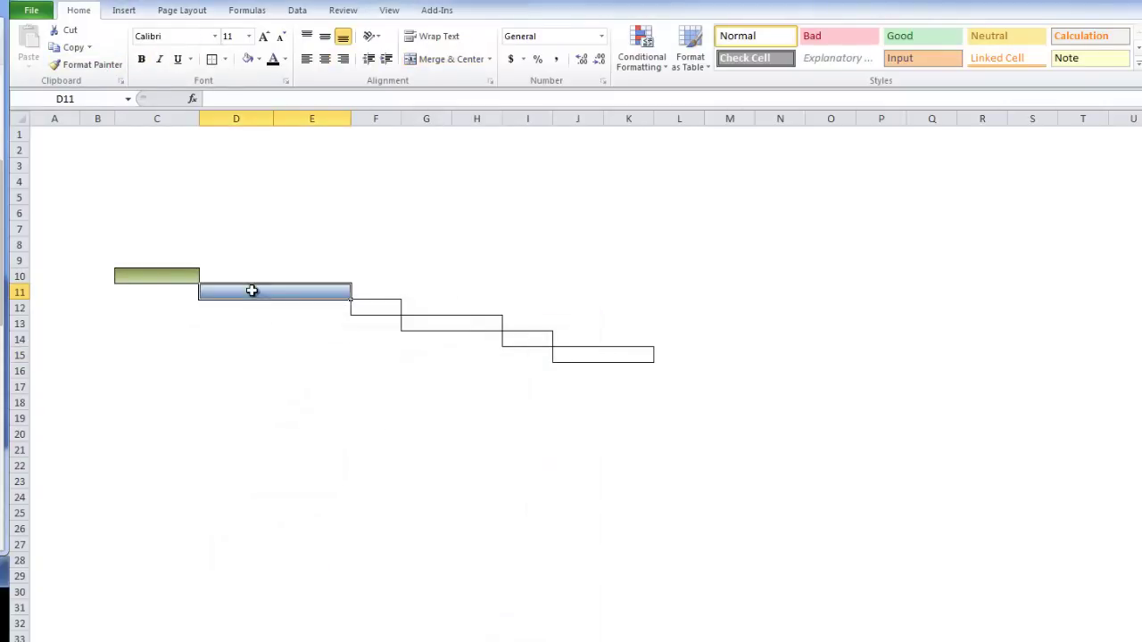
# Copy the blue gradient formatting of D11 to the merged cells G13 and J15 with Format Painter.
pyautogui.click(89, 64)
pyautogui.click(437, 326)
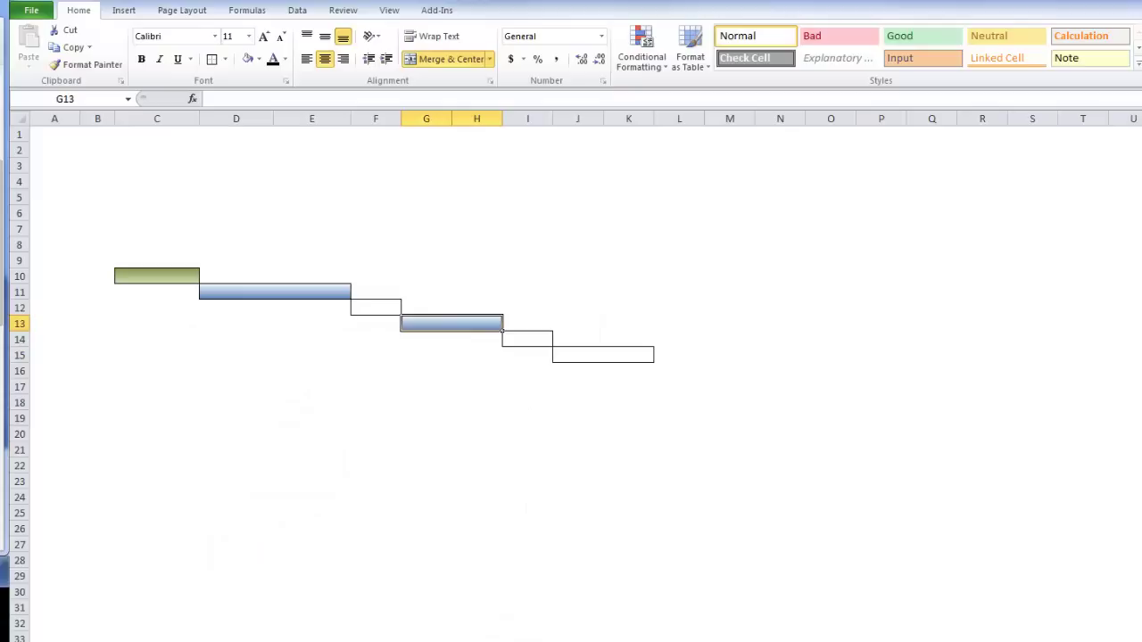
pyautogui.click(89, 64)
pyautogui.click(604, 354)
pyautogui.click(476, 417)
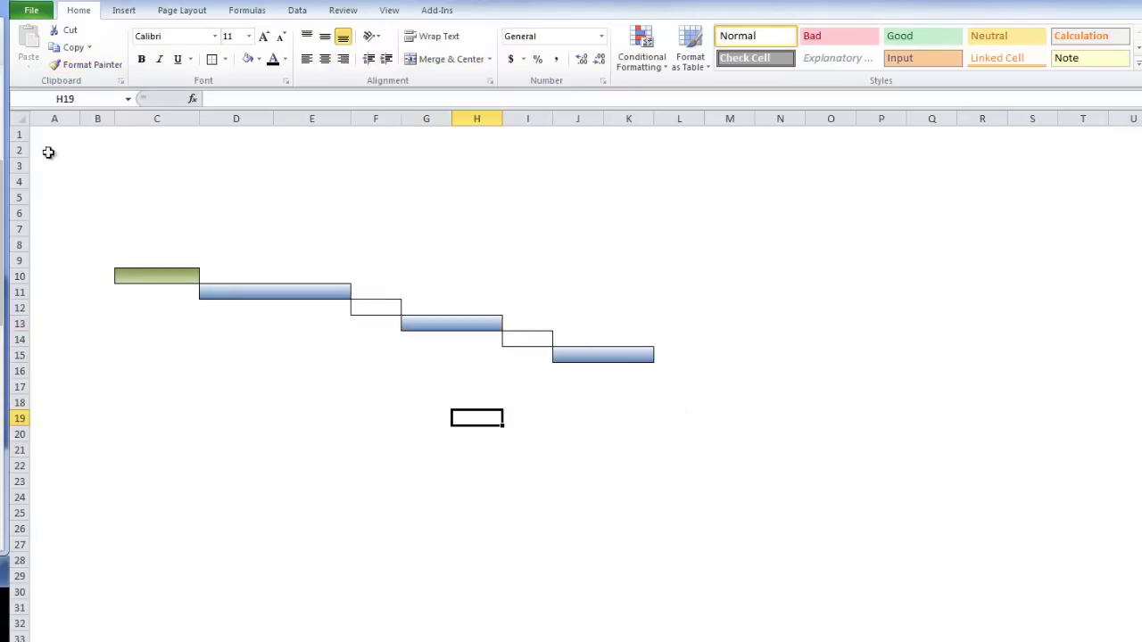
# Copy the green gradient formatting of C10 to F12 and I14, and widen column F.
pyautogui.click(174, 287)
pyautogui.click(148, 269)
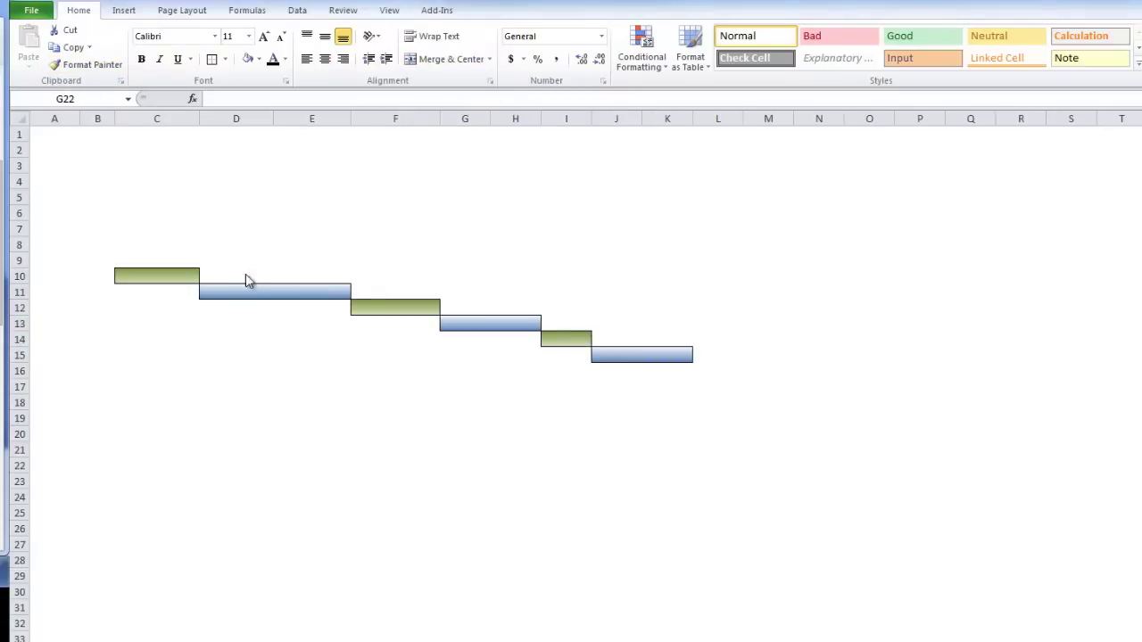
# Add Start Date and End Date labels in B5 and B6 with bordered input cells in C5 and C6, and widen column I.
pyautogui.click(103, 169)
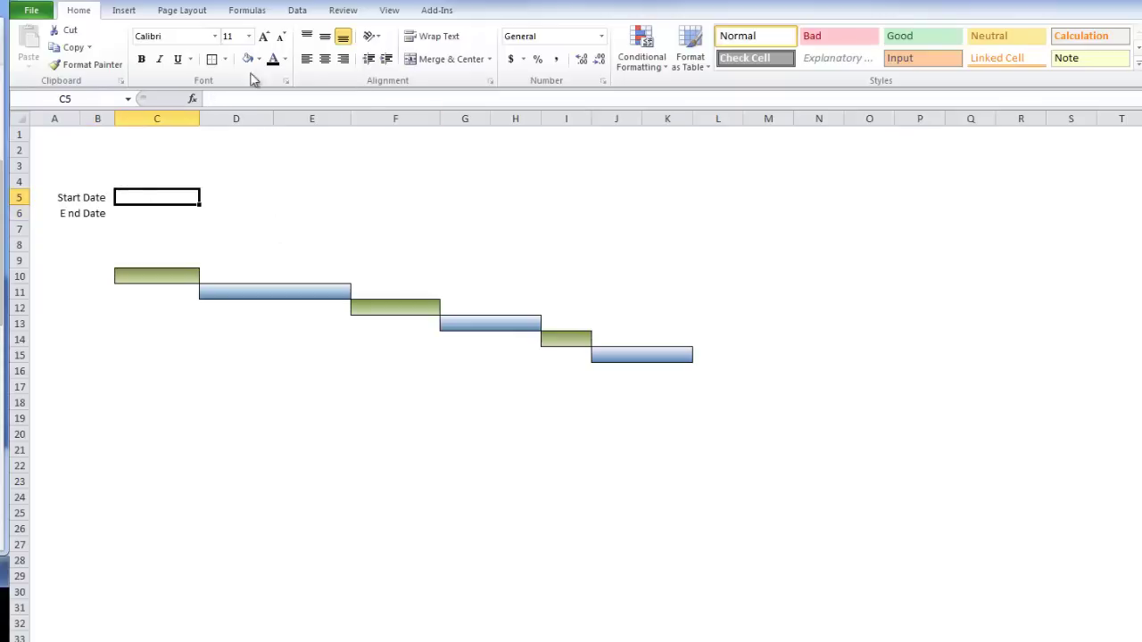
pyautogui.click(211, 59)
pyautogui.click(157, 214)
pyautogui.click(215, 59)
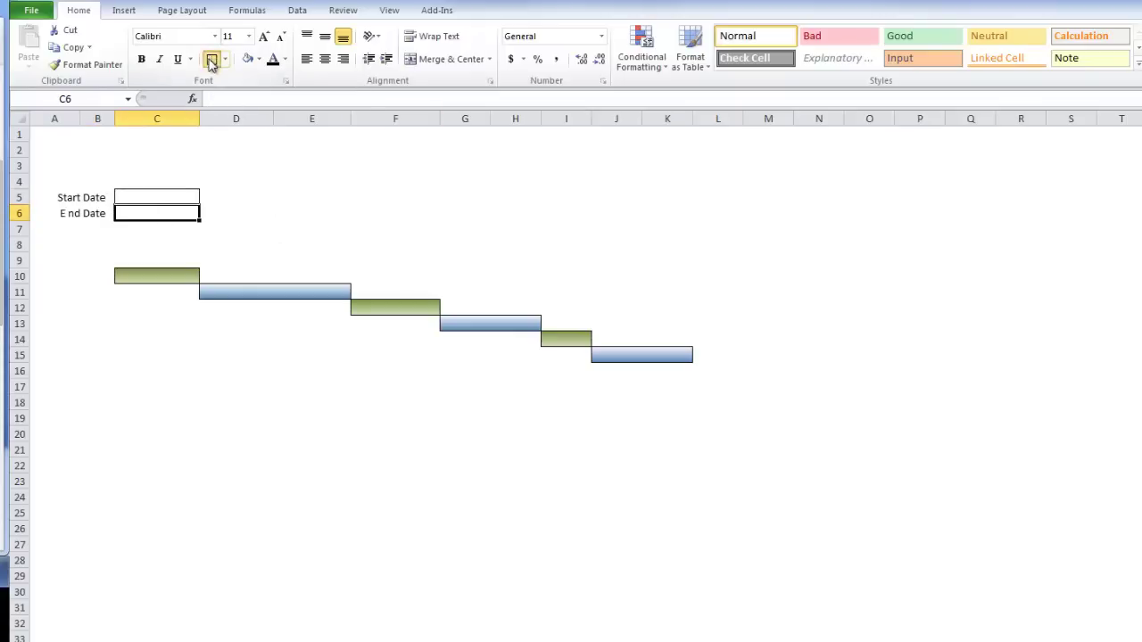
pyautogui.click(288, 216)
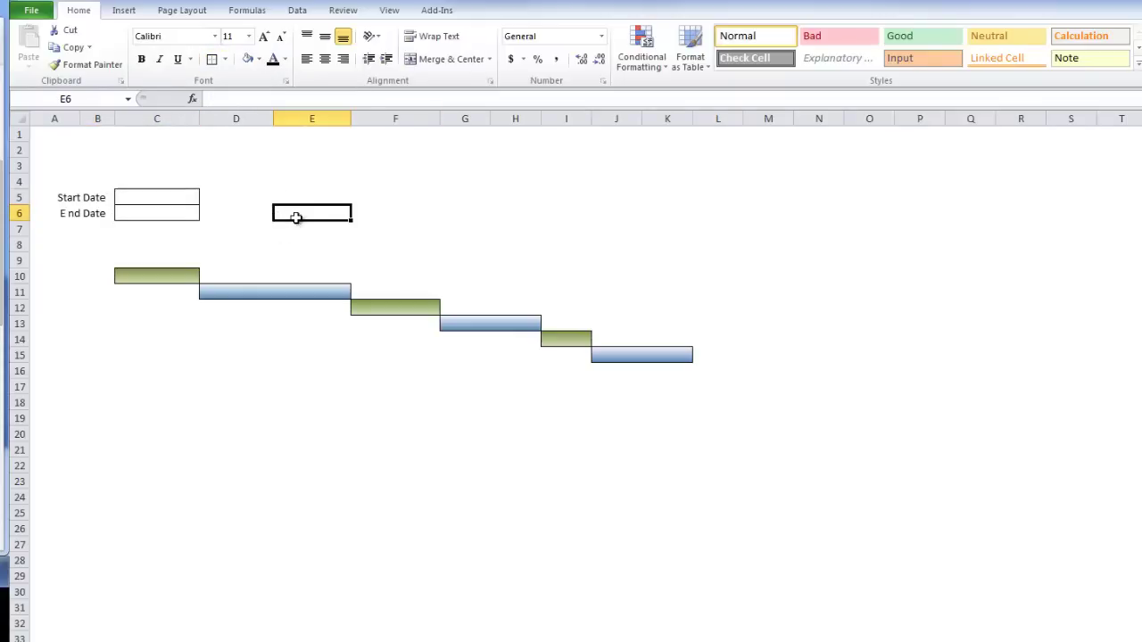
pyautogui.press('Up')
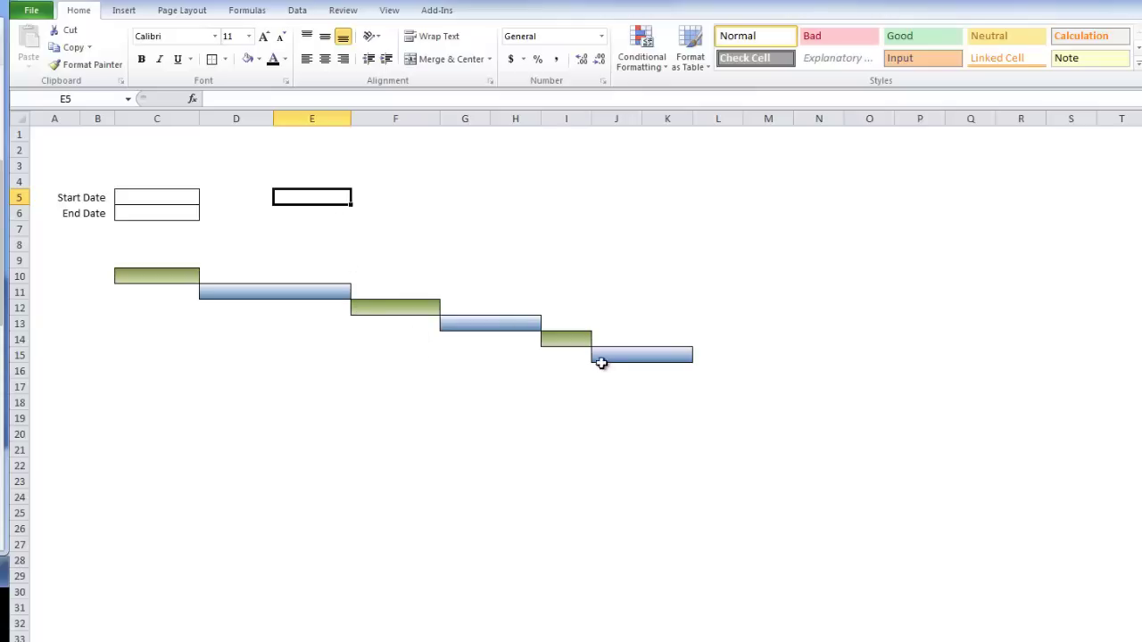
pyautogui.moveTo(592, 115); pyautogui.dragTo(611, 115)
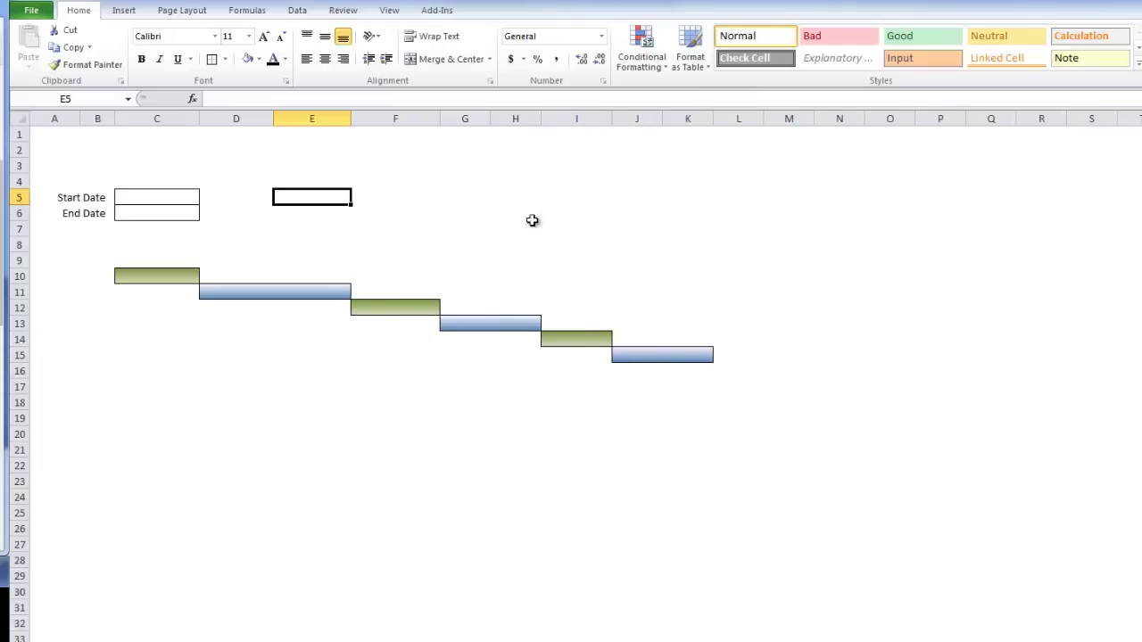
# Add list data validation to D11 using the Region, Sales Rep and Item headers in B1:D1 of the Data sheet.
pyautogui.click(145, 276)
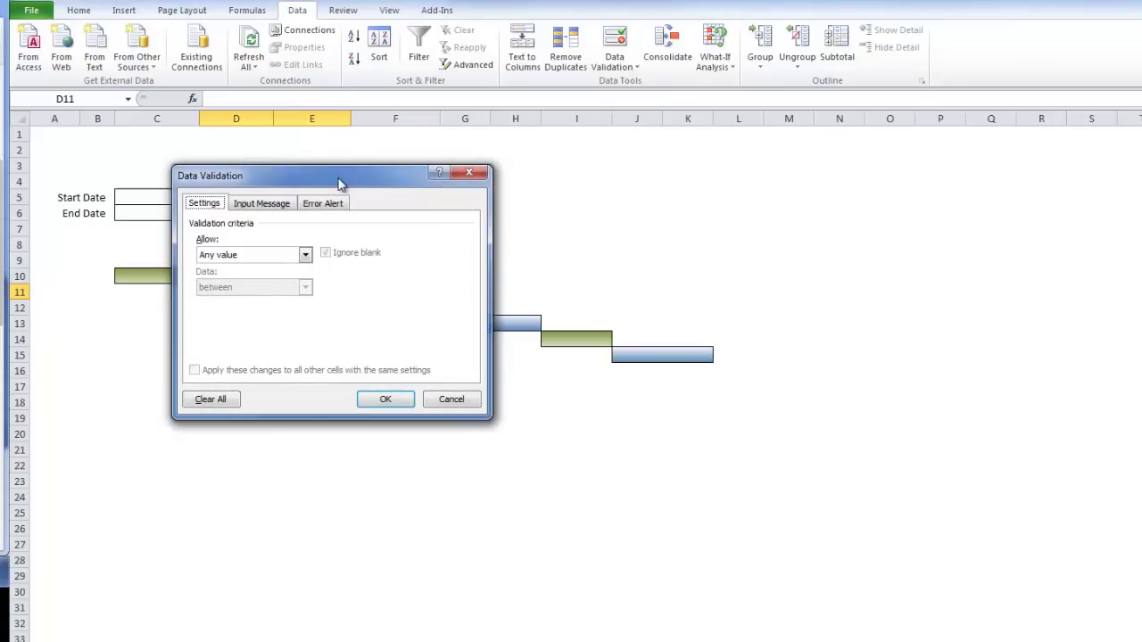
pyautogui.hotkey('alt', 'a')
pyautogui.hotkey('alt', 'Down')
pyautogui.press('Down')
pyautogui.press('Down')
pyautogui.press('Down')
pyautogui.press('Return')
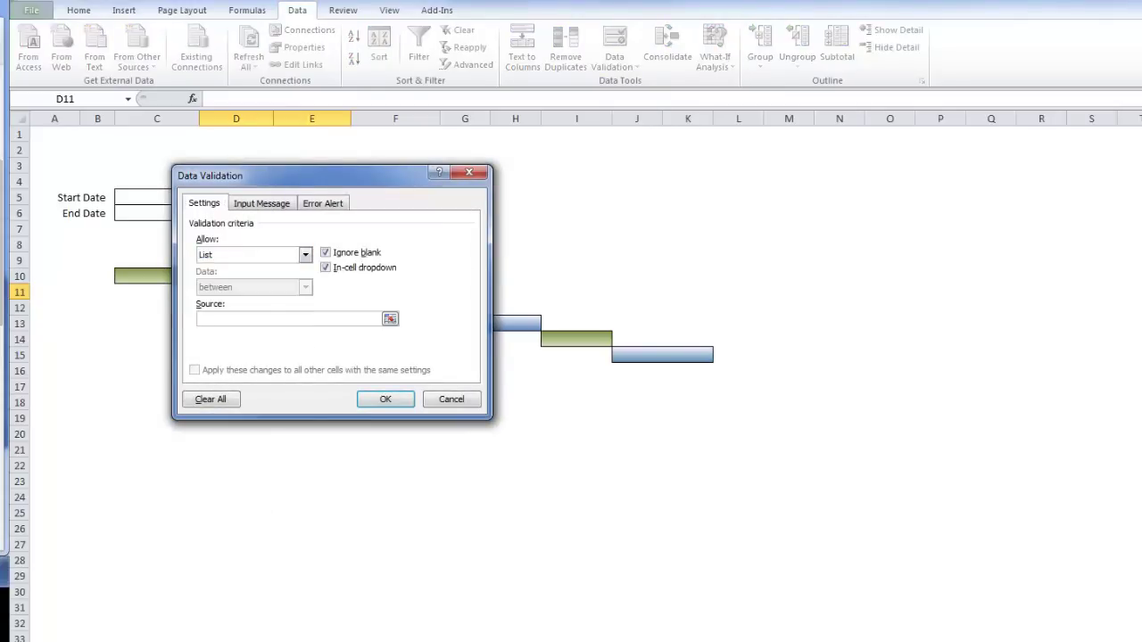
pyautogui.hotkey('ctrl', 'pagedown')
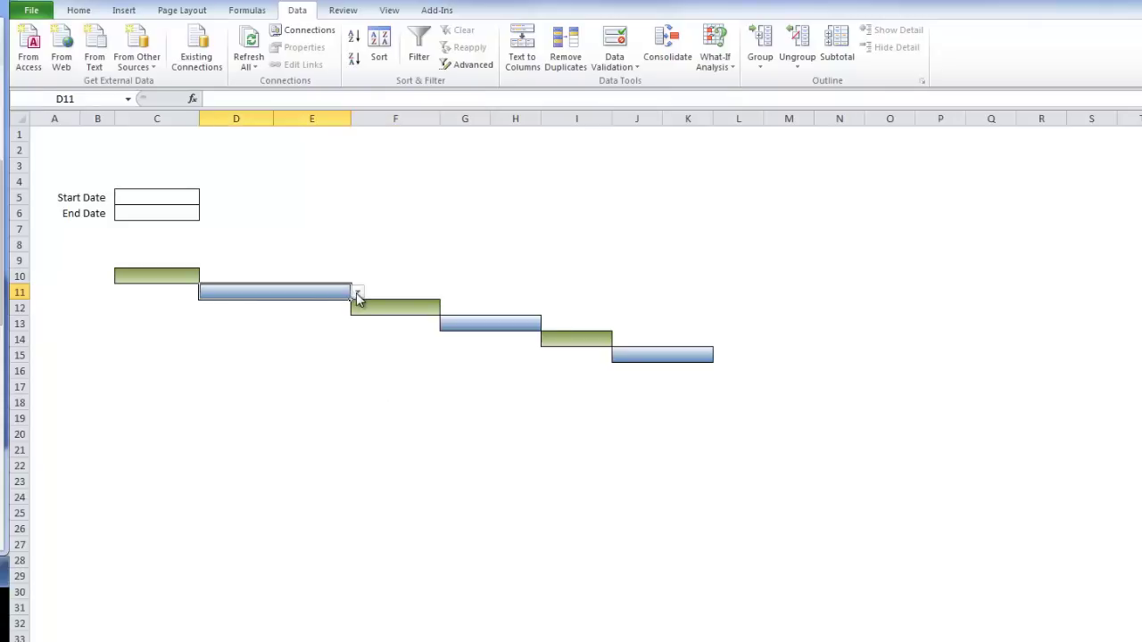
# Copy D11 with its dropdown list to G13 and J15, and check the options offered in both cells.
pyautogui.click(357, 291)
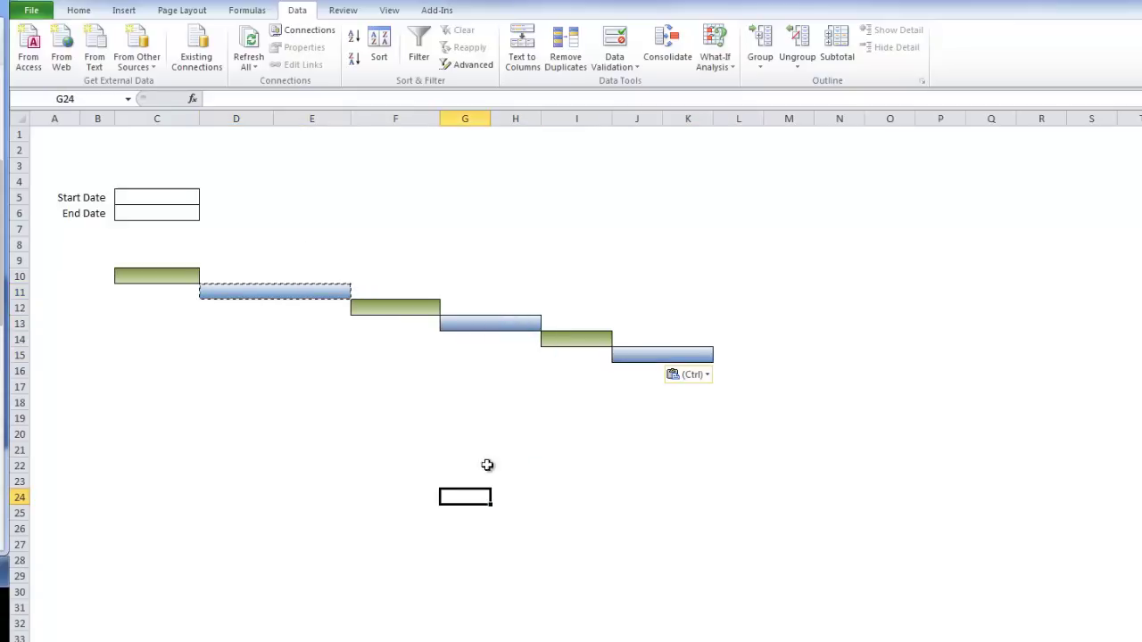
pyautogui.click(530, 323)
pyautogui.click(548, 324)
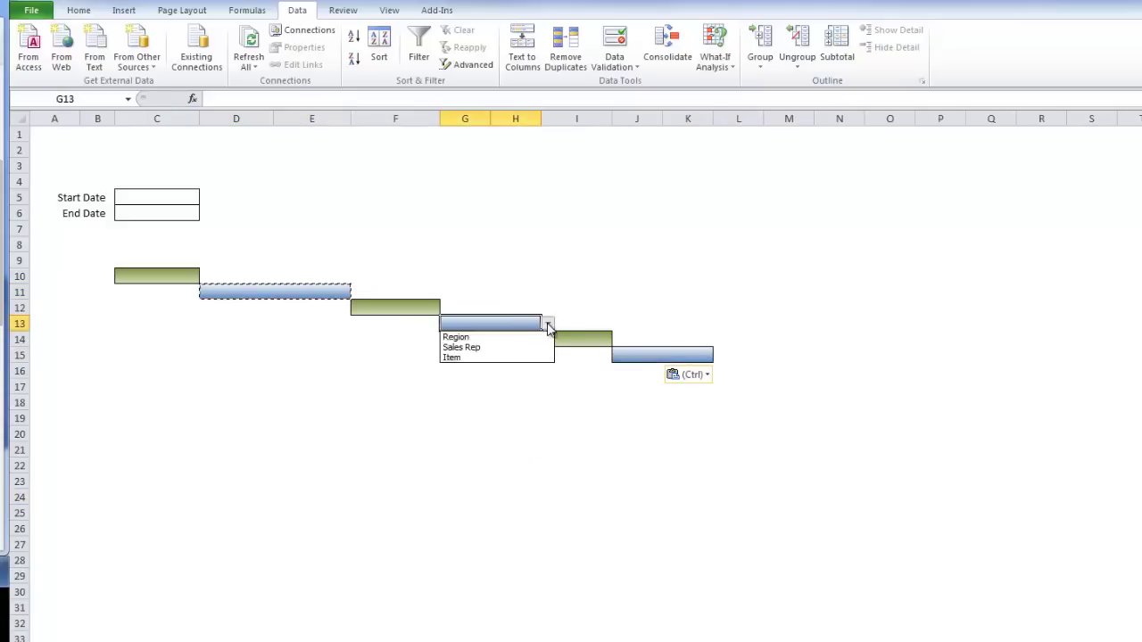
pyautogui.click(667, 347)
pyautogui.click(720, 354)
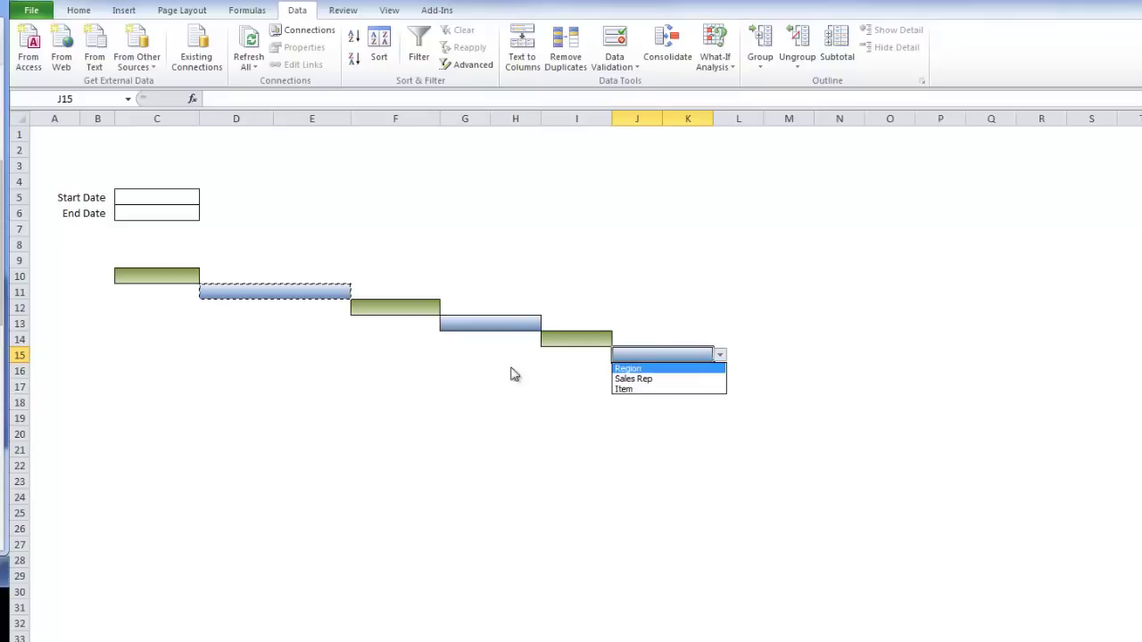
pyautogui.press('Escape')
# Set the list validation source of C10 to the Units and Revenue headers, =Data!$E$1:$F$1, and choose Revenue in the cell.
pyautogui.click(145, 273)
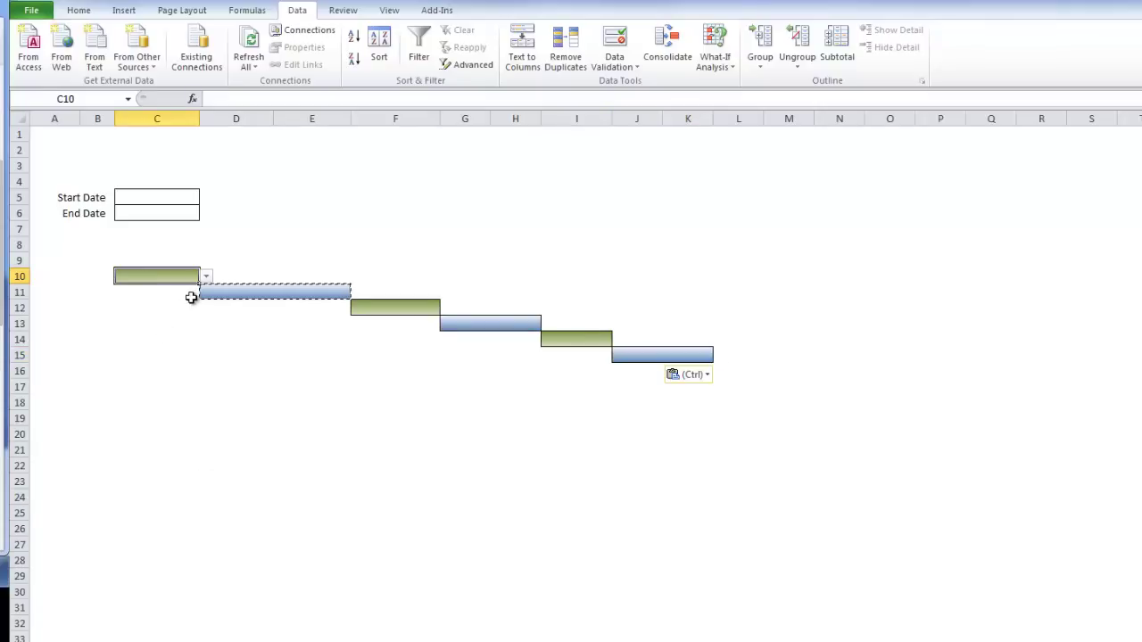
pyautogui.click(619, 69)
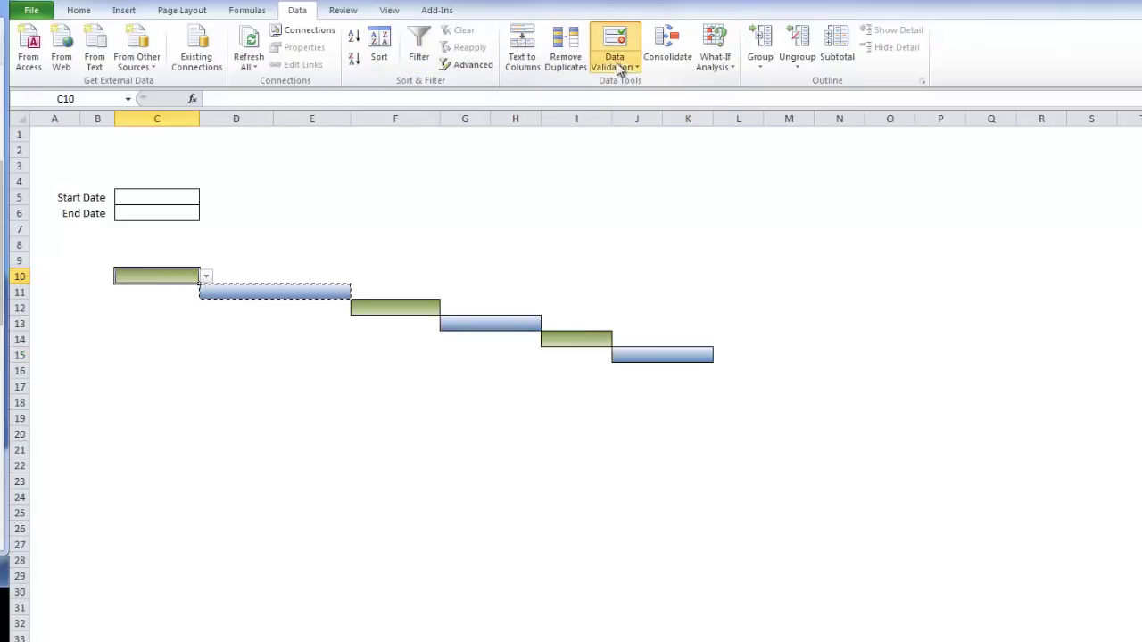
pyautogui.click(638, 82)
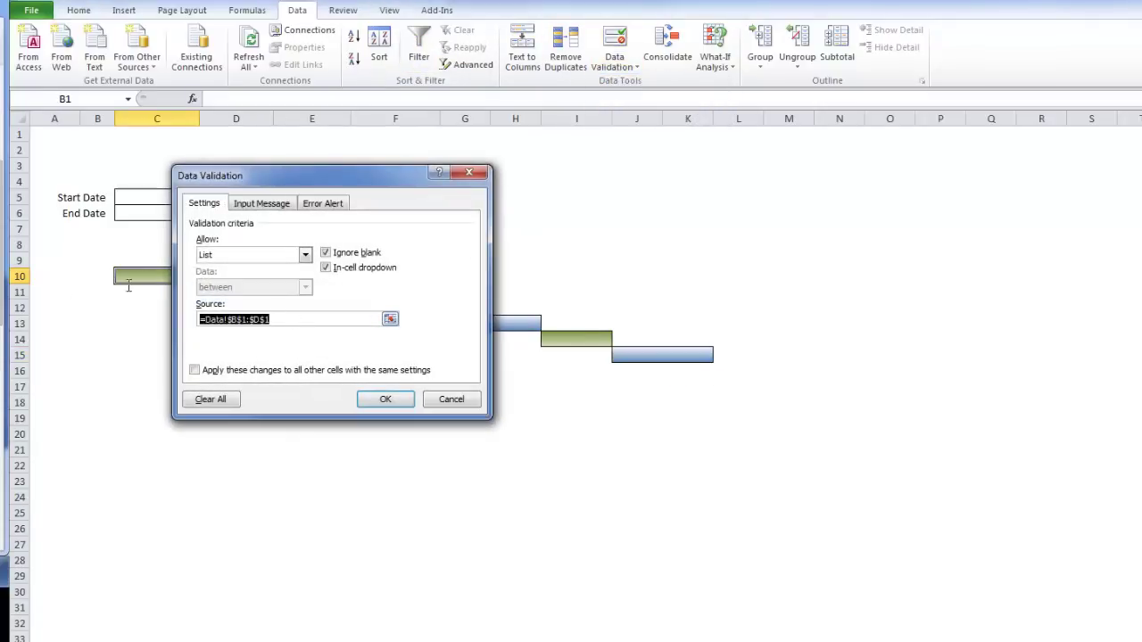
pyautogui.hotkey('ctrl', 'pagedown')
pyautogui.press('BackSpace')
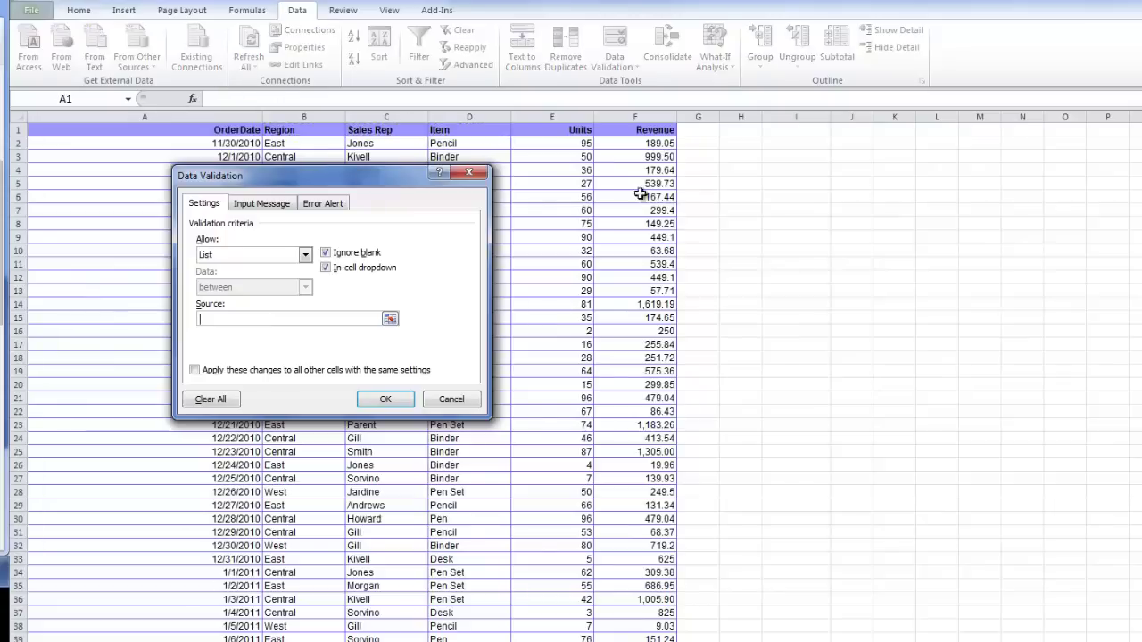
pyautogui.moveTo(555, 130); pyautogui.dragTo(622, 127)
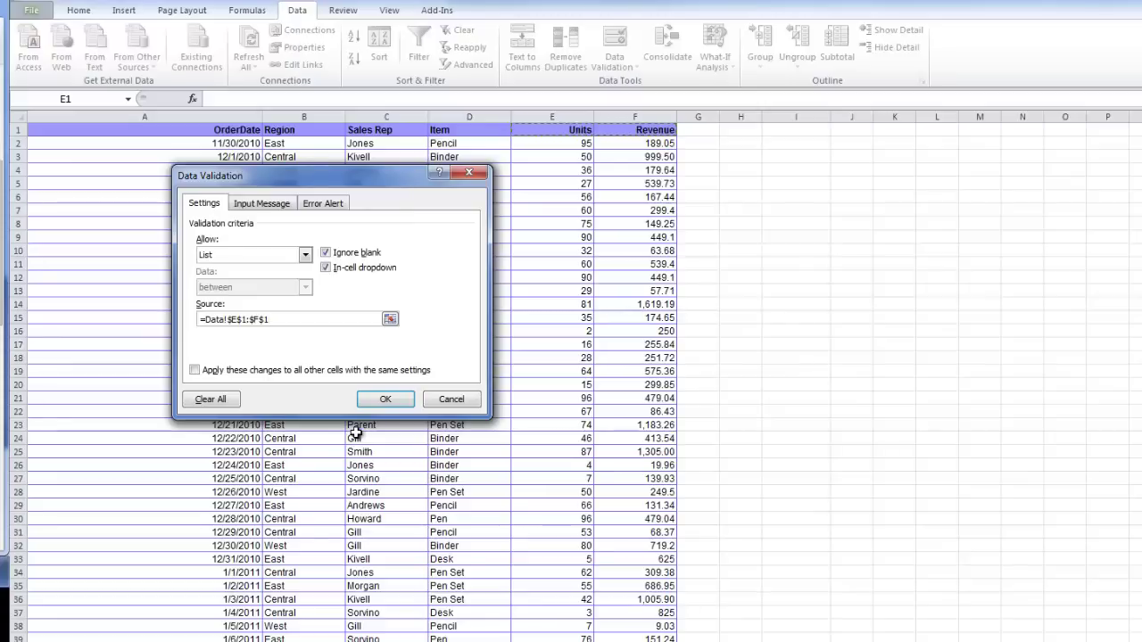
pyautogui.click(384, 398)
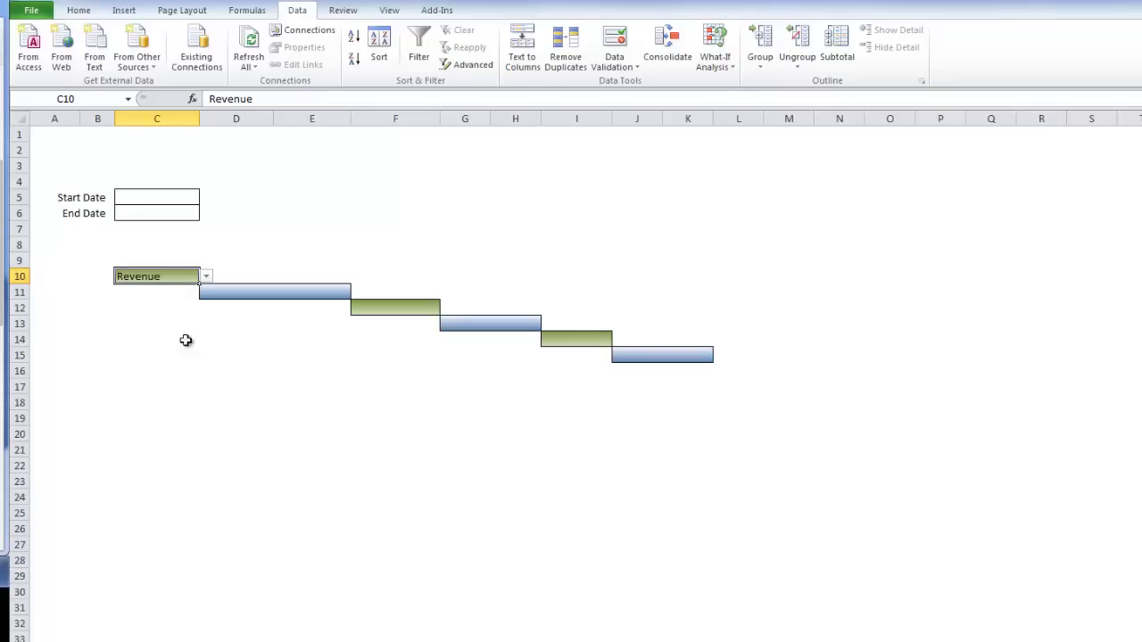
# Choose Region as the first category in the D11 dropdown.
pyautogui.click(275, 296)
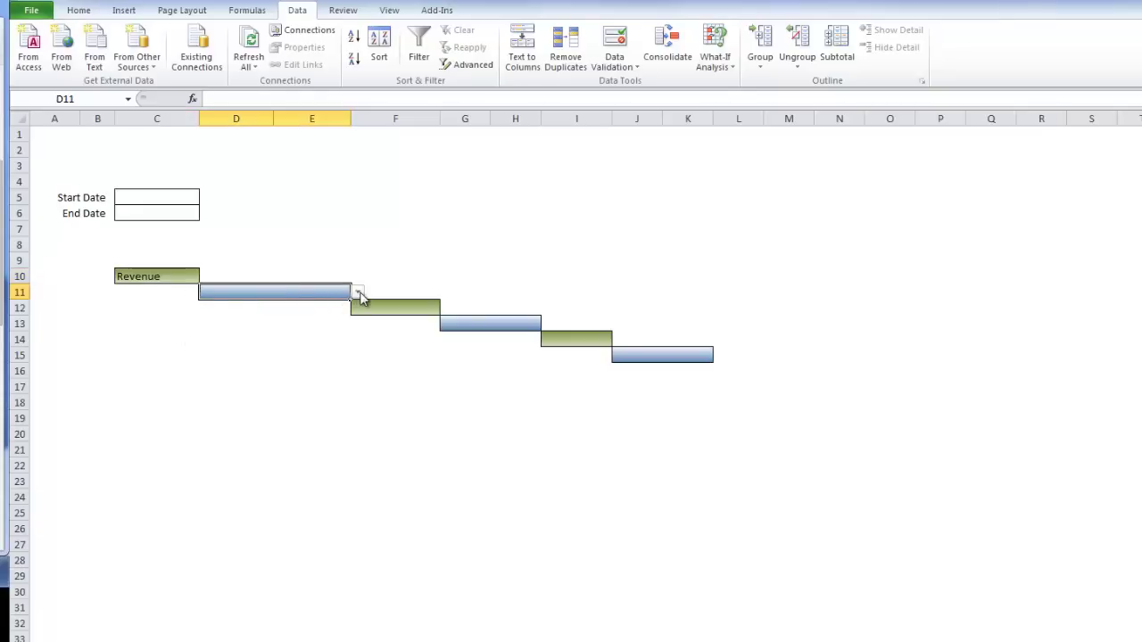
pyautogui.click(357, 292)
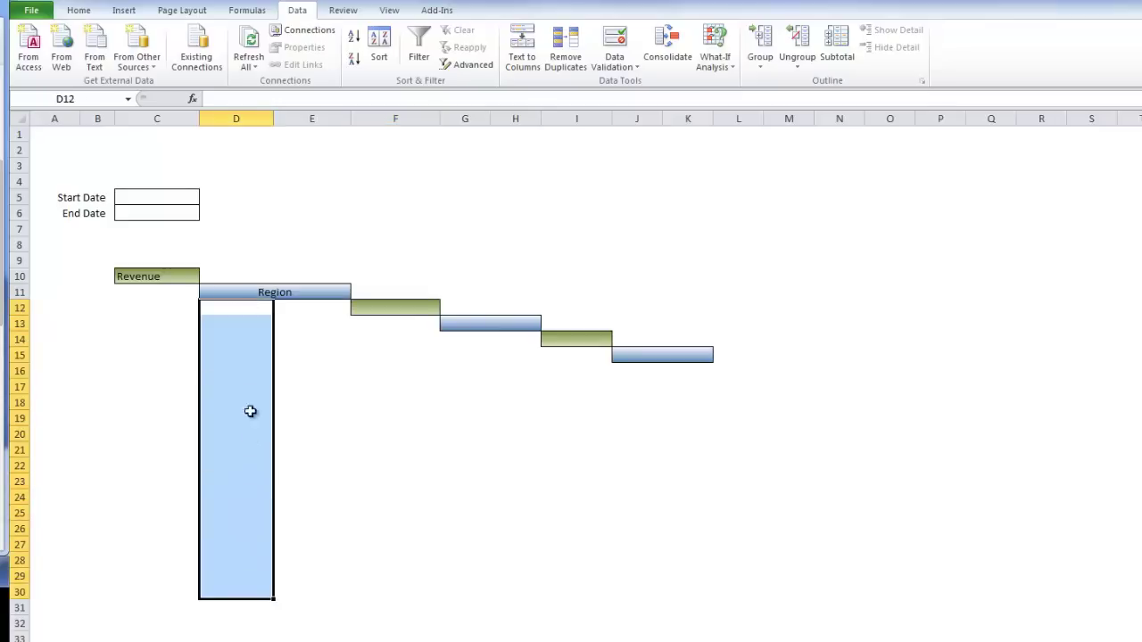
pyautogui.click(403, 307)
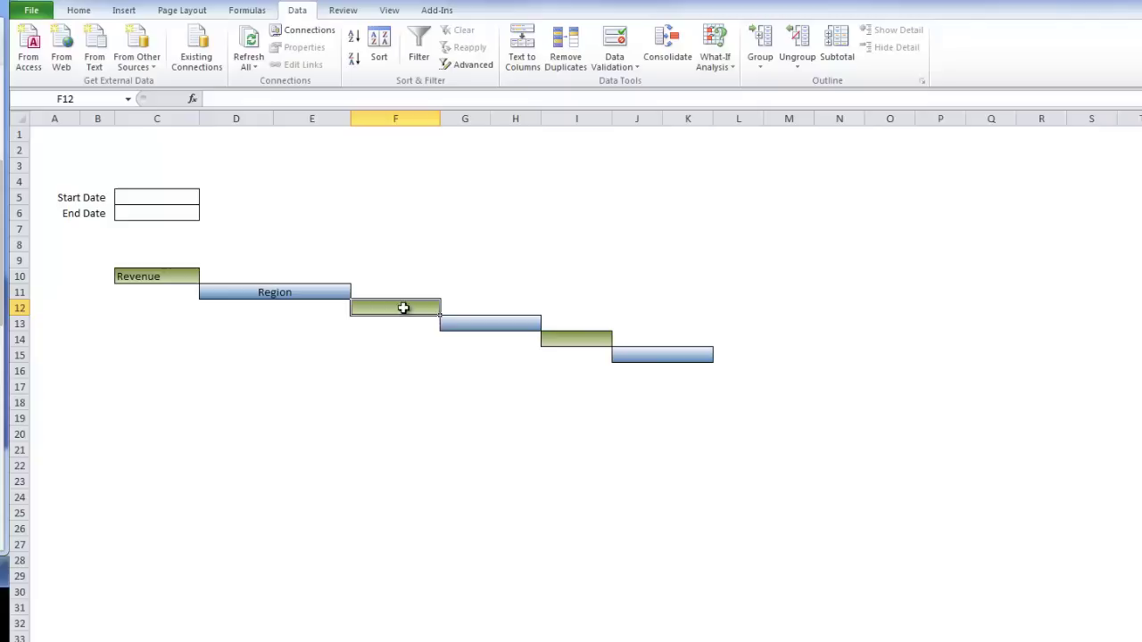
pyautogui.click(558, 336)
pyautogui.click(217, 292)
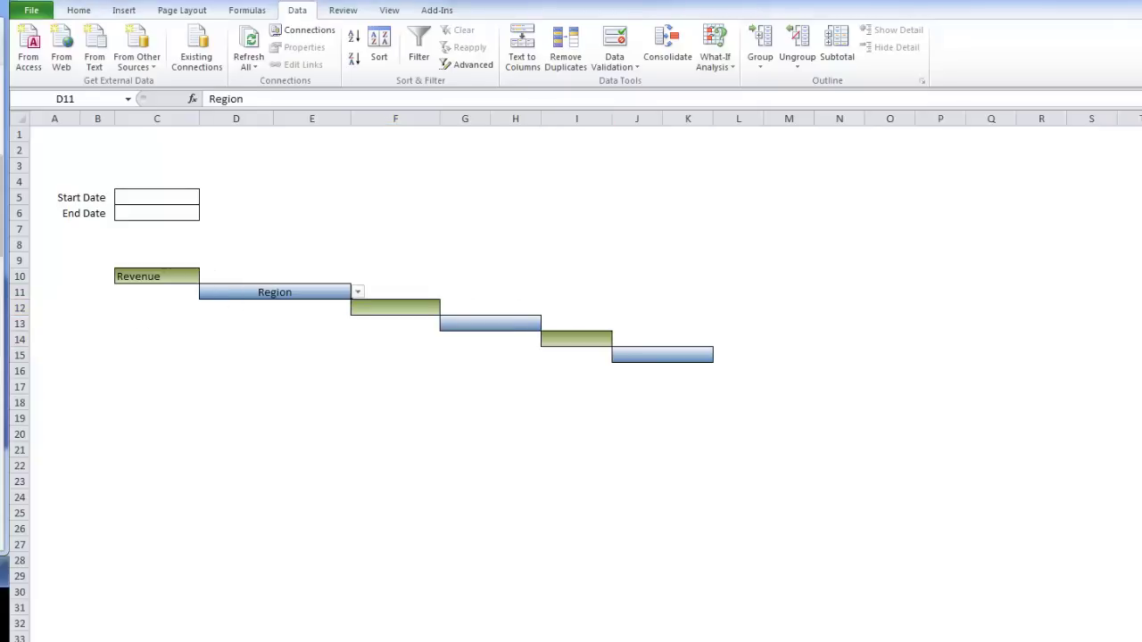
# Review the existing named ranges in the Name Manager from the Data sheet, including the reference formula of Range2.
pyautogui.hotkey('ctrl', 'pagedown')
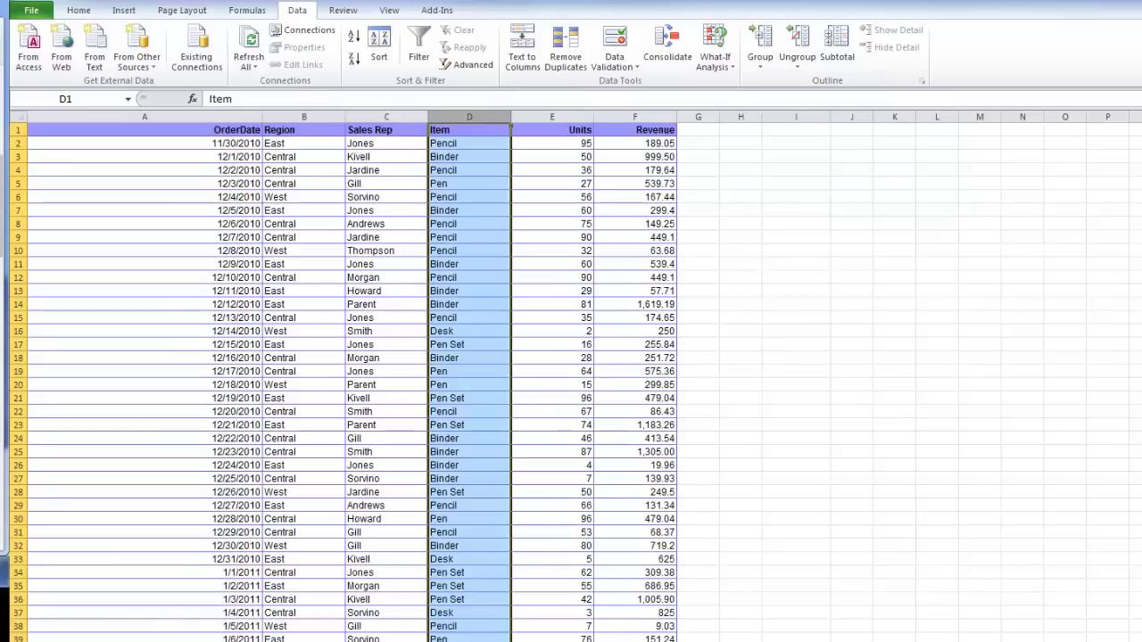
pyautogui.hotkey('ctrl', 'F3')
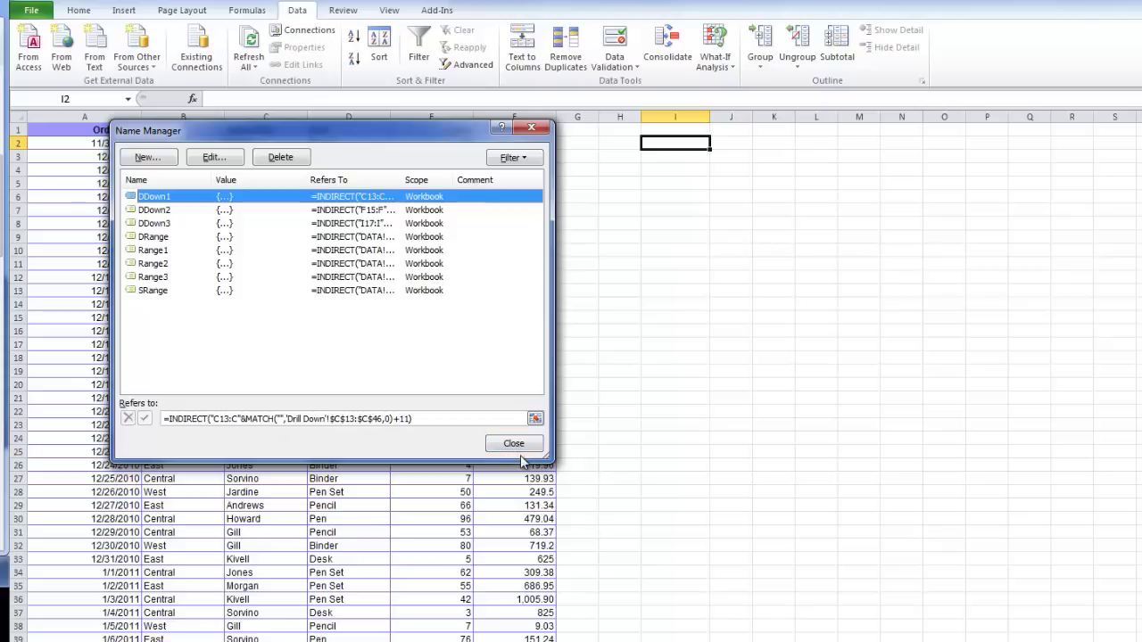
pyautogui.click(225, 264)
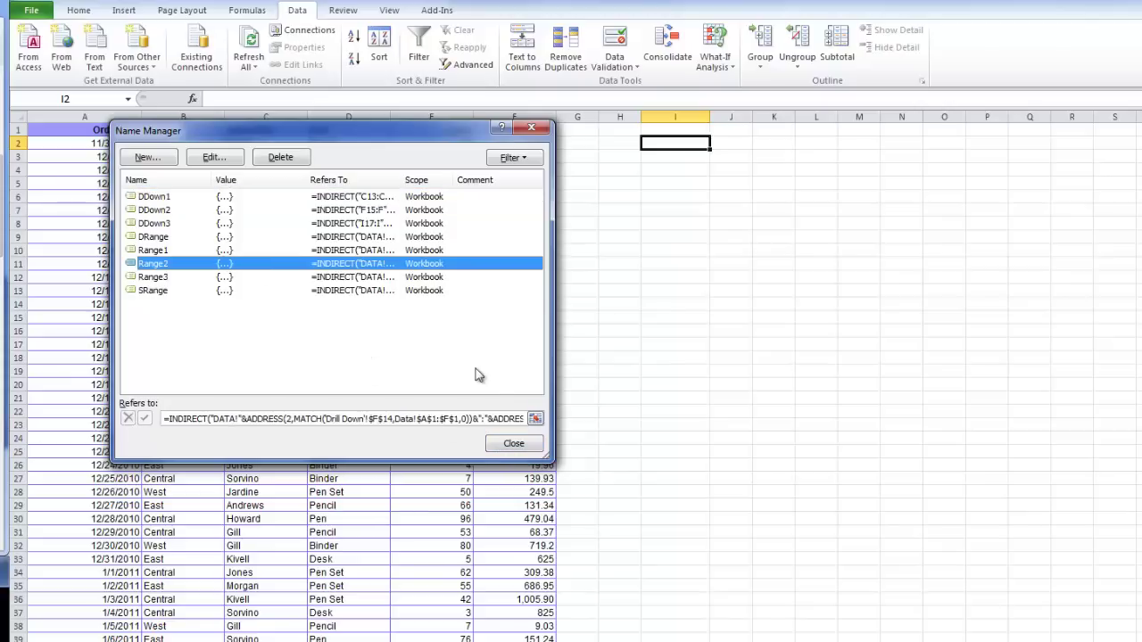
pyautogui.click(514, 443)
# Enter =MATCH(1,A:A,-1) in cell I2 of the Data sheet to find the last used row of column A.
pyautogui.write('=MATCH(')
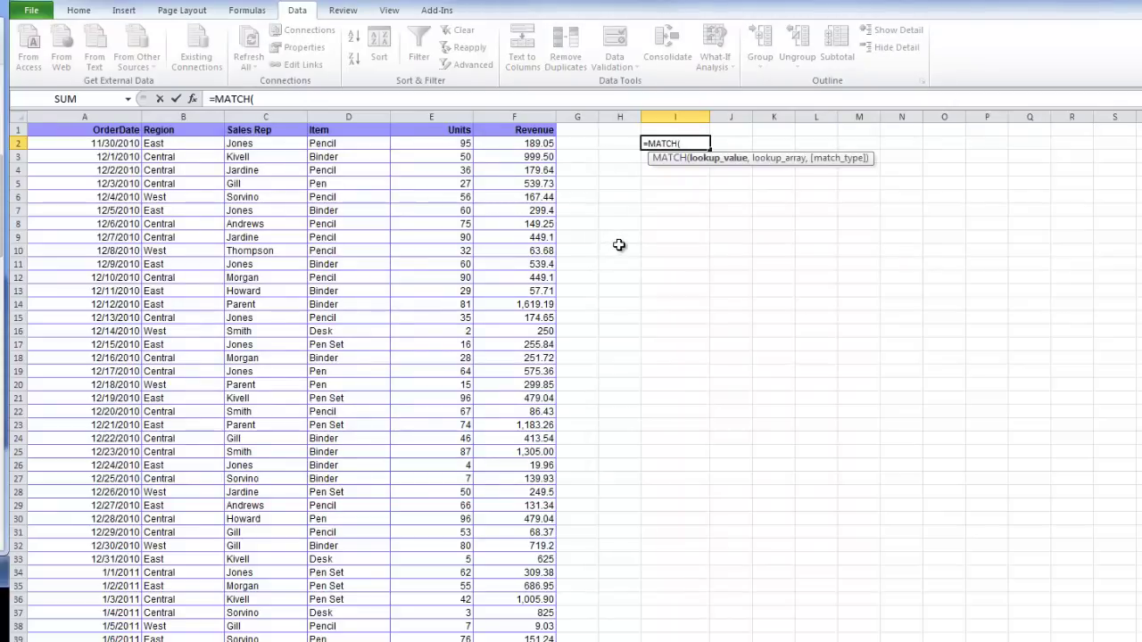
pyautogui.write('1,')
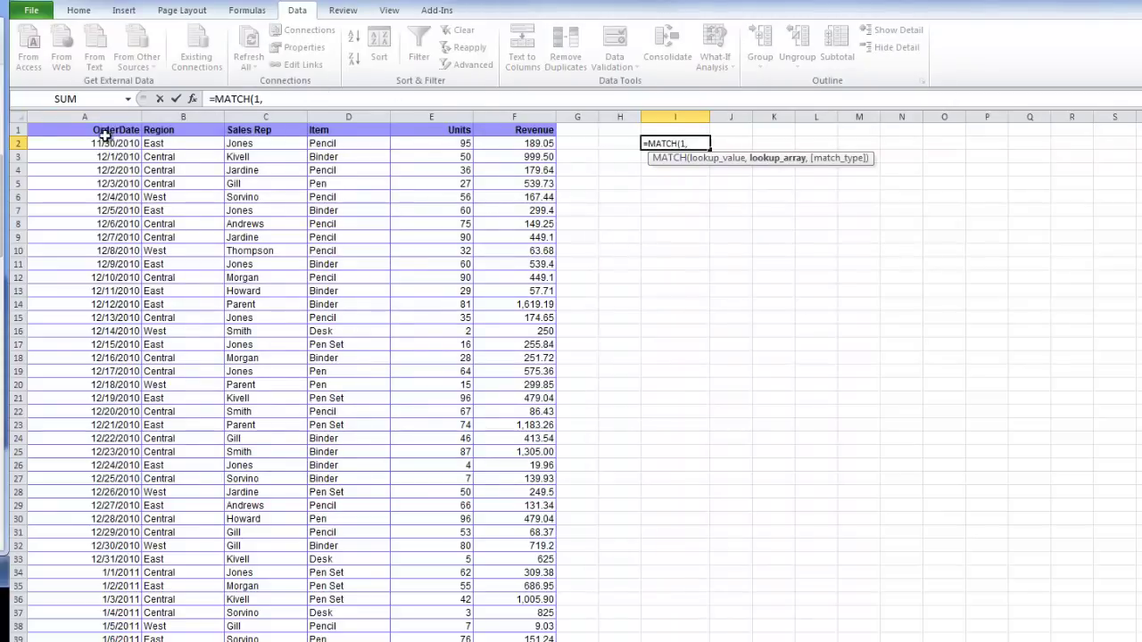
pyautogui.click(96, 116)
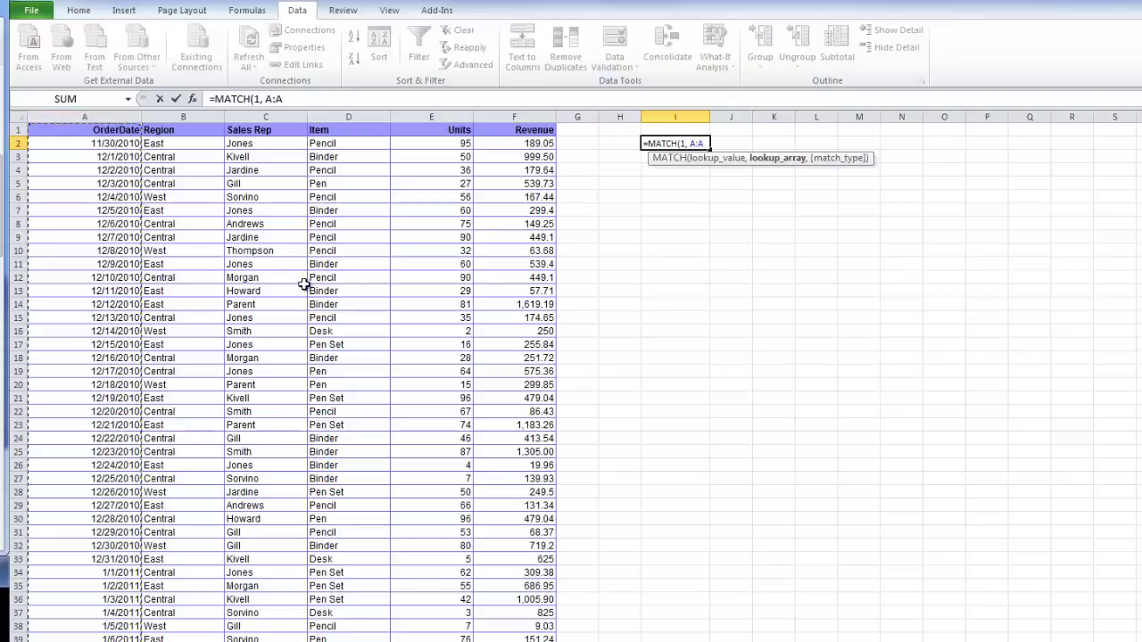
pyautogui.write(',1')
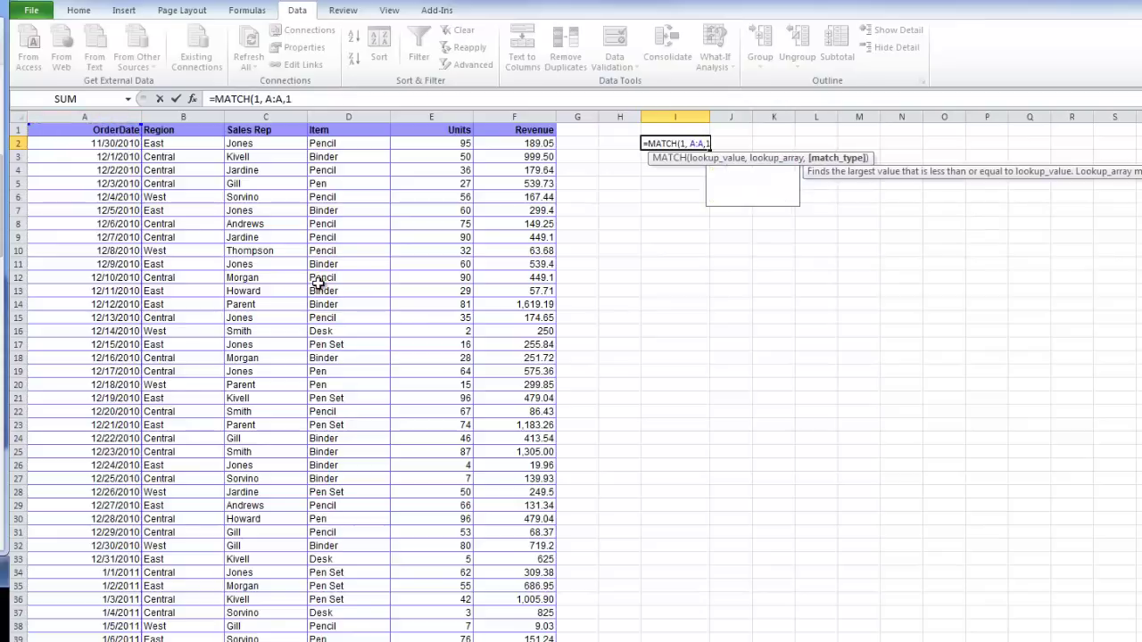
pyautogui.write(')')
pyautogui.press('Return')
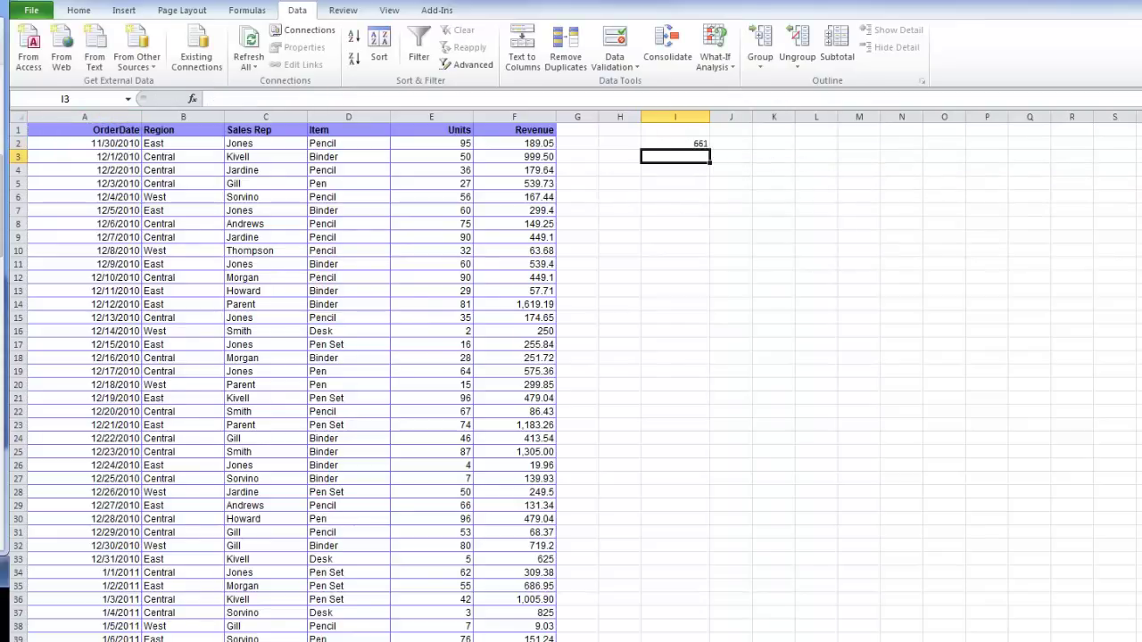
# Review the MATCH formula in I2 and compare its result with the row number of the last OrderDate entry.
pyautogui.click(684, 145)
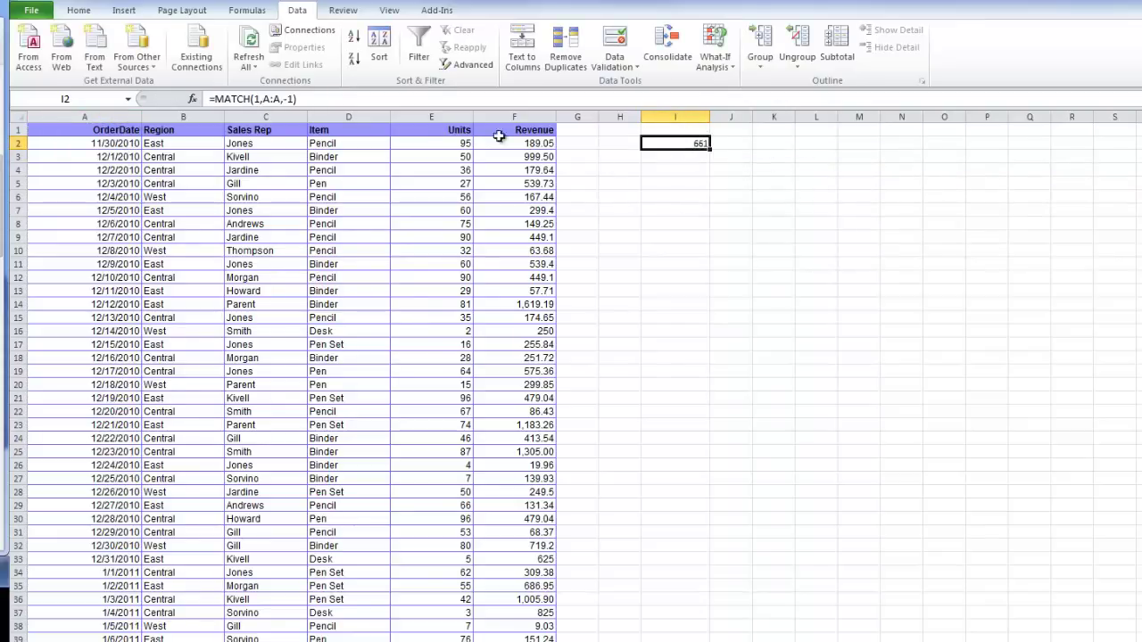
pyautogui.click(280, 98)
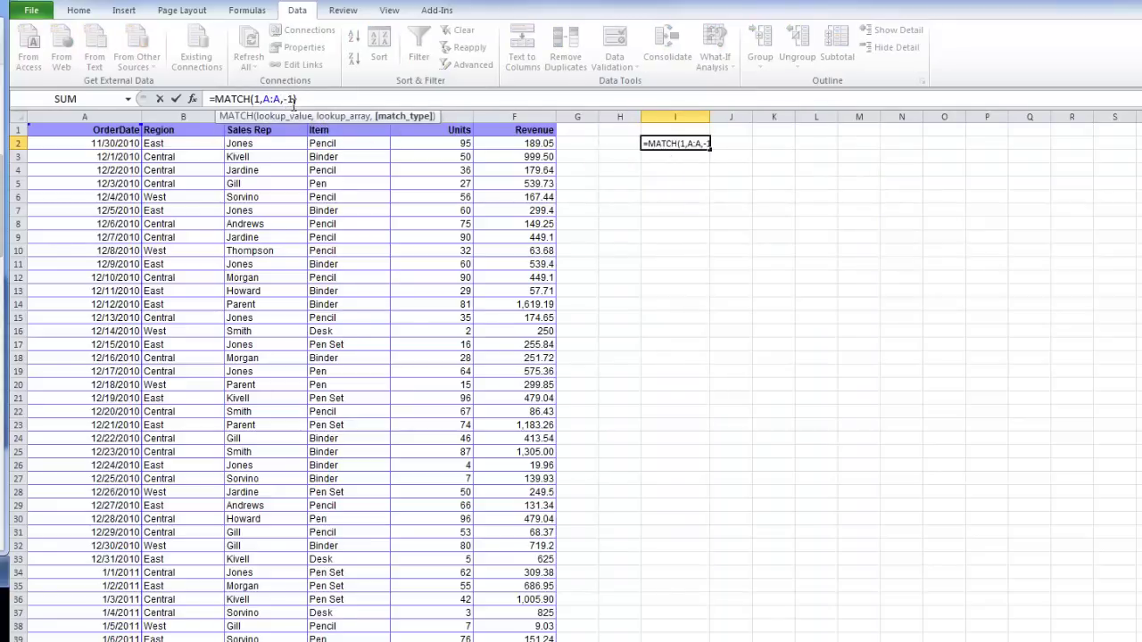
pyautogui.hotkey('ctrl', 'Return')
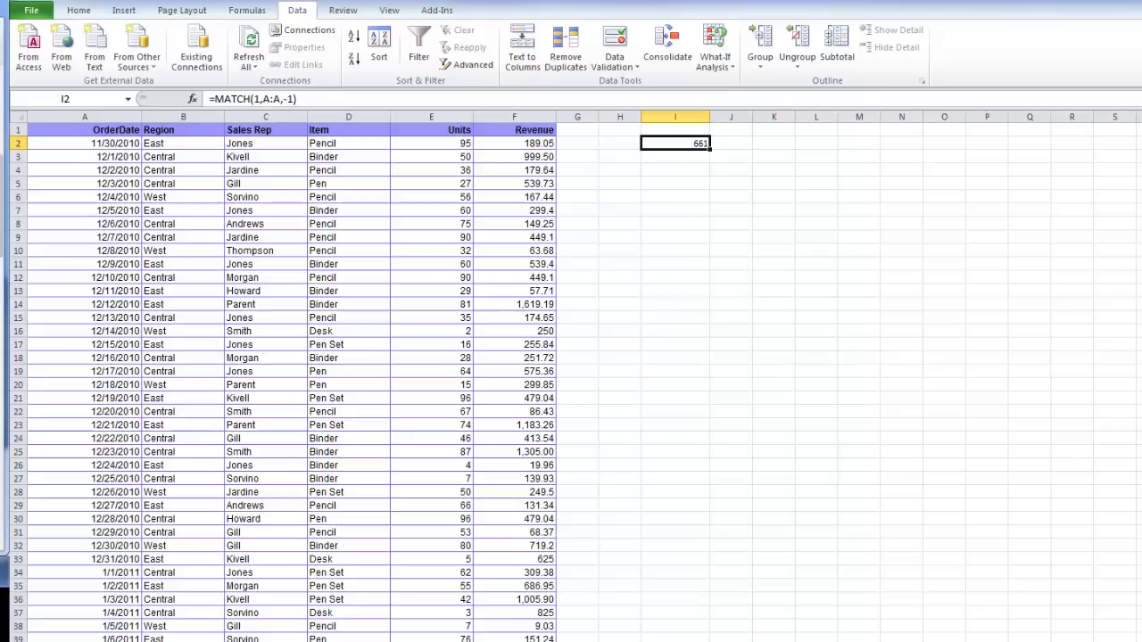
pyautogui.scroll(-20, 571, 375)
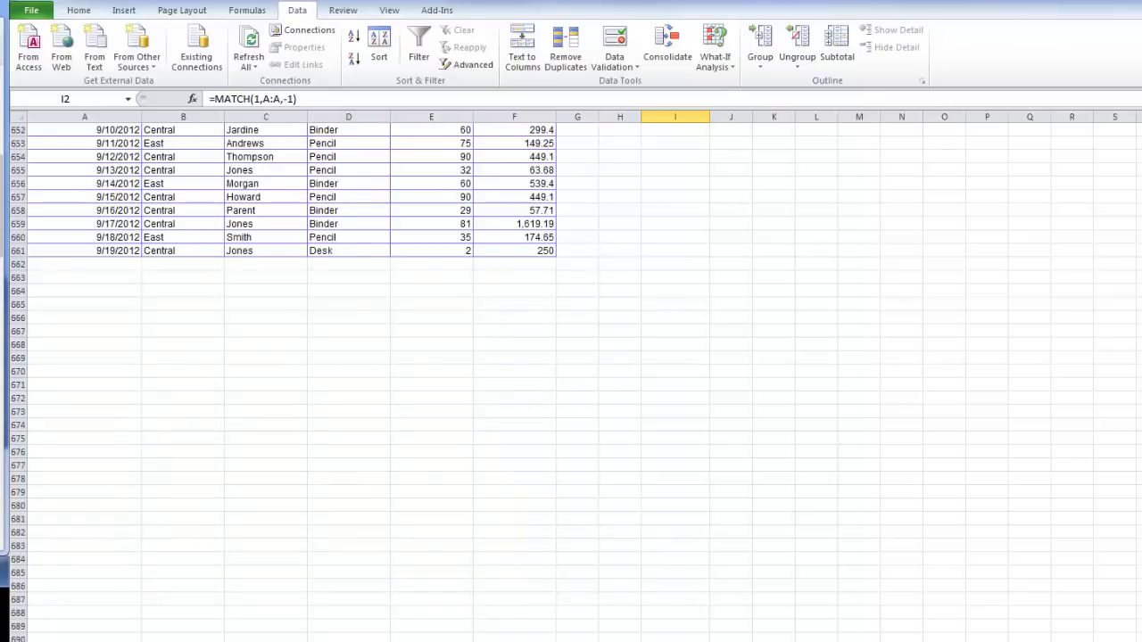
pyautogui.click(50, 253)
pyautogui.scroll(20, 892, 157)
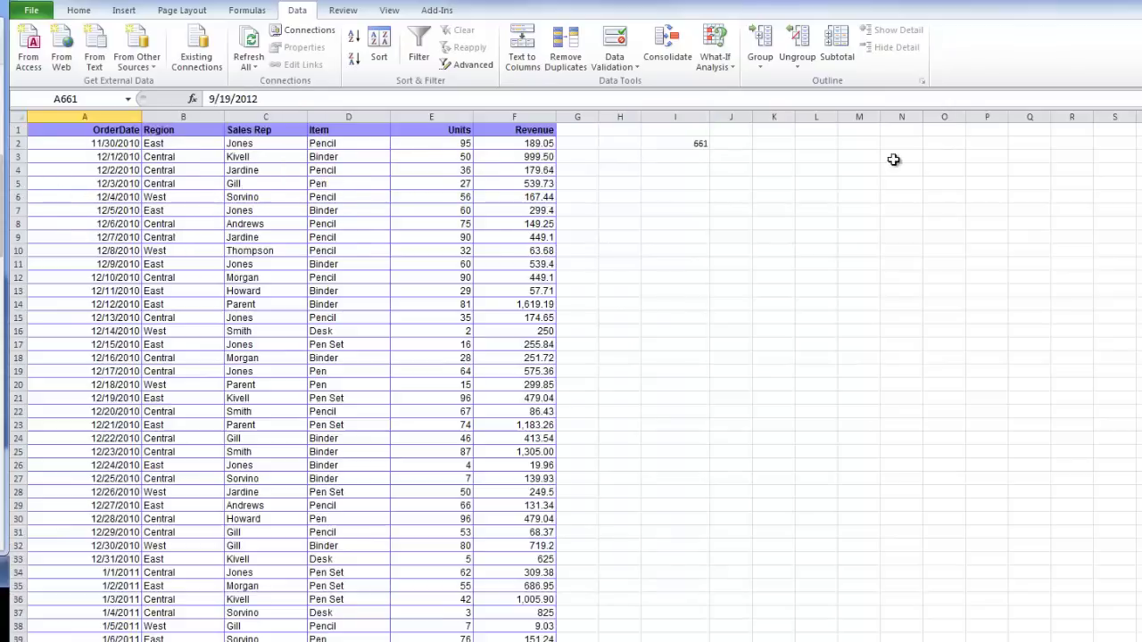
# Begin the I2 formula with ADDRESS(2, and a nested MATCH that looks up Sheet4!D11, ahead of the existing MATCH.
pyautogui.click(675, 142)
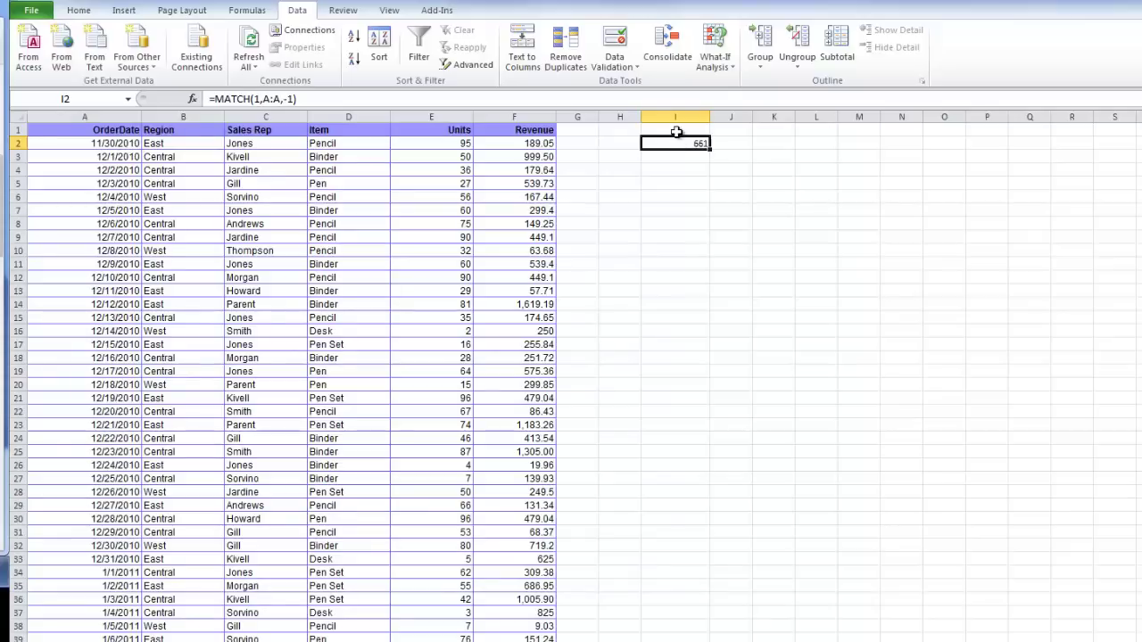
pyautogui.press('F2')
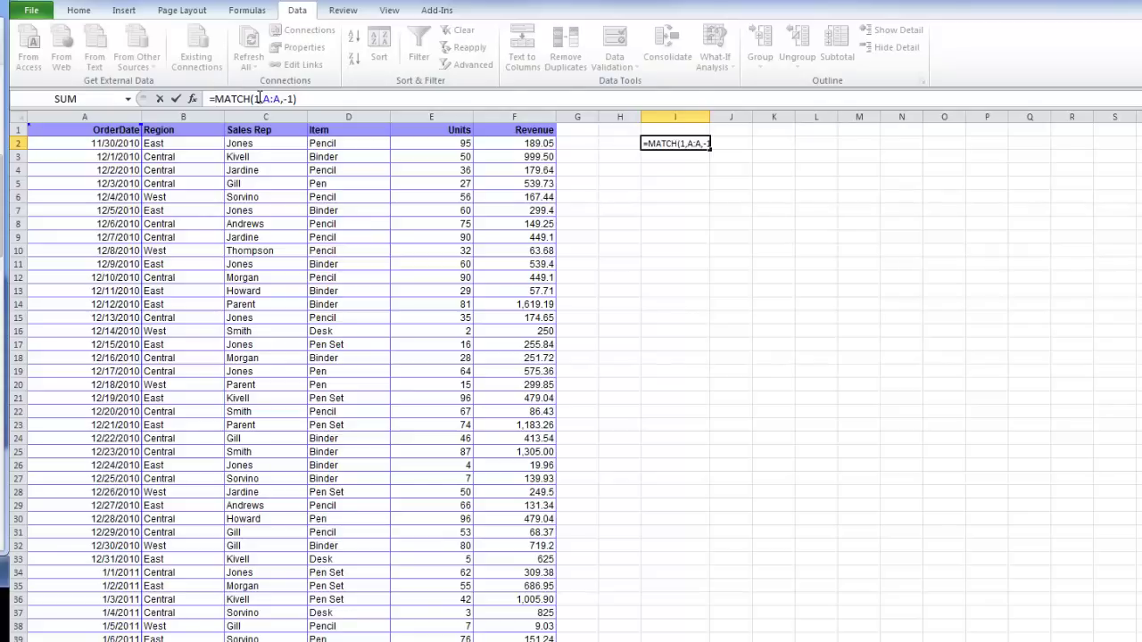
pyautogui.write('ADDRESS(')
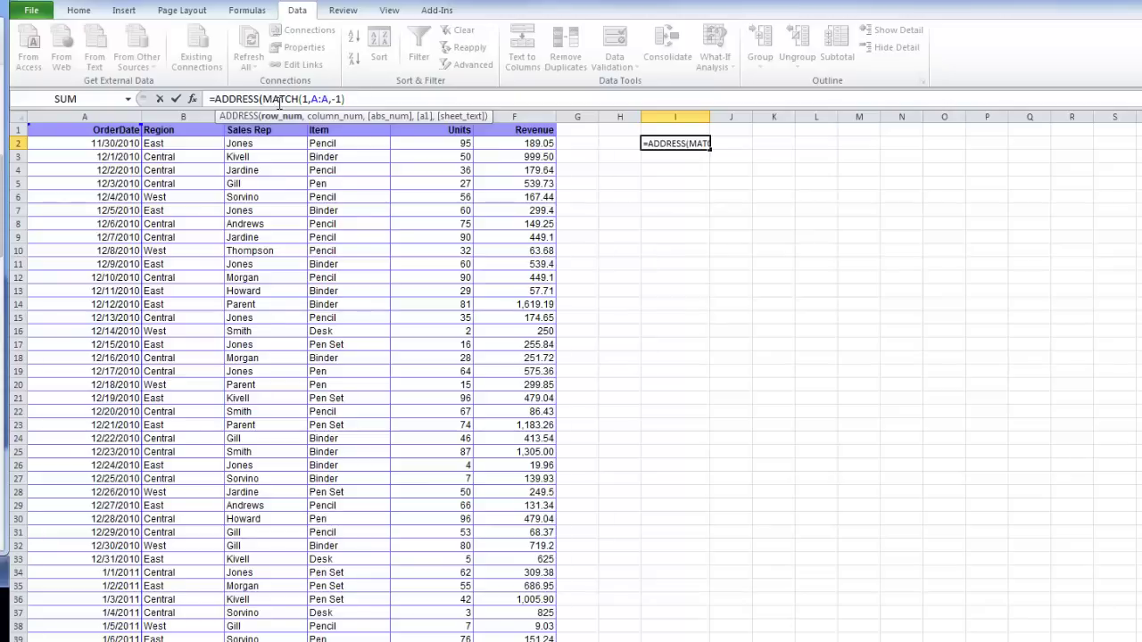
pyautogui.write('2, ')
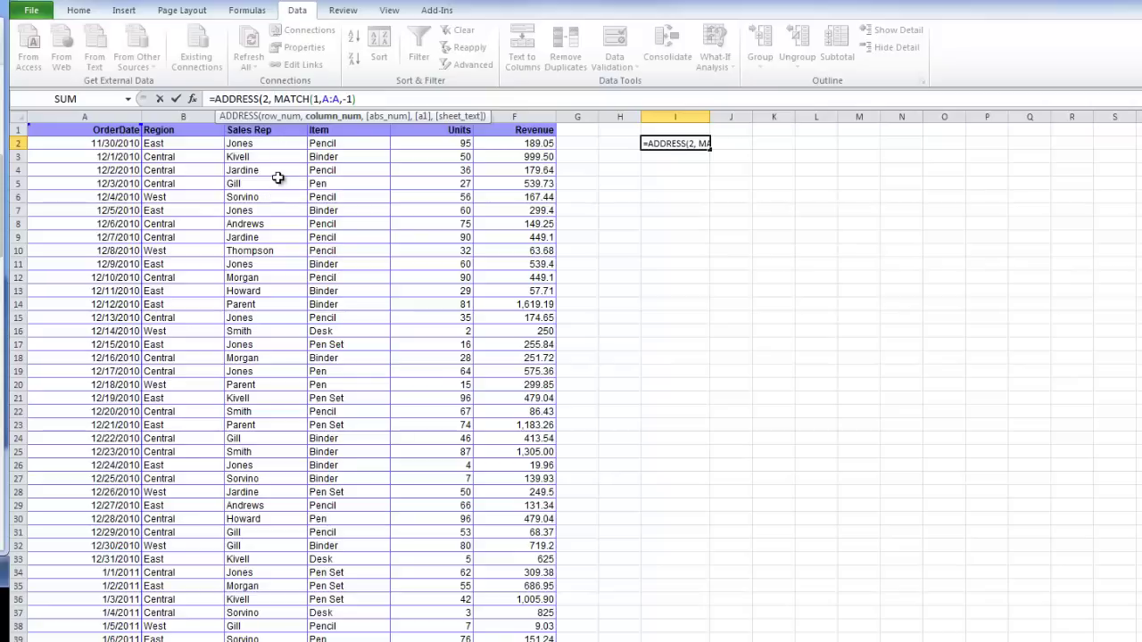
pyautogui.write('MATCH(')
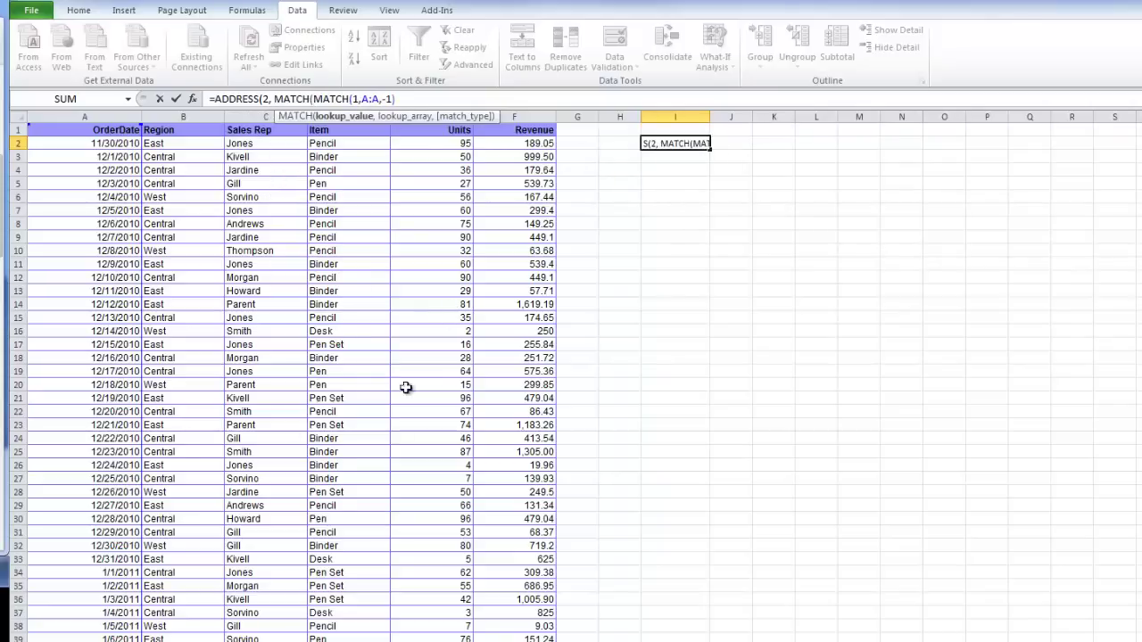
pyautogui.click(202, 635)
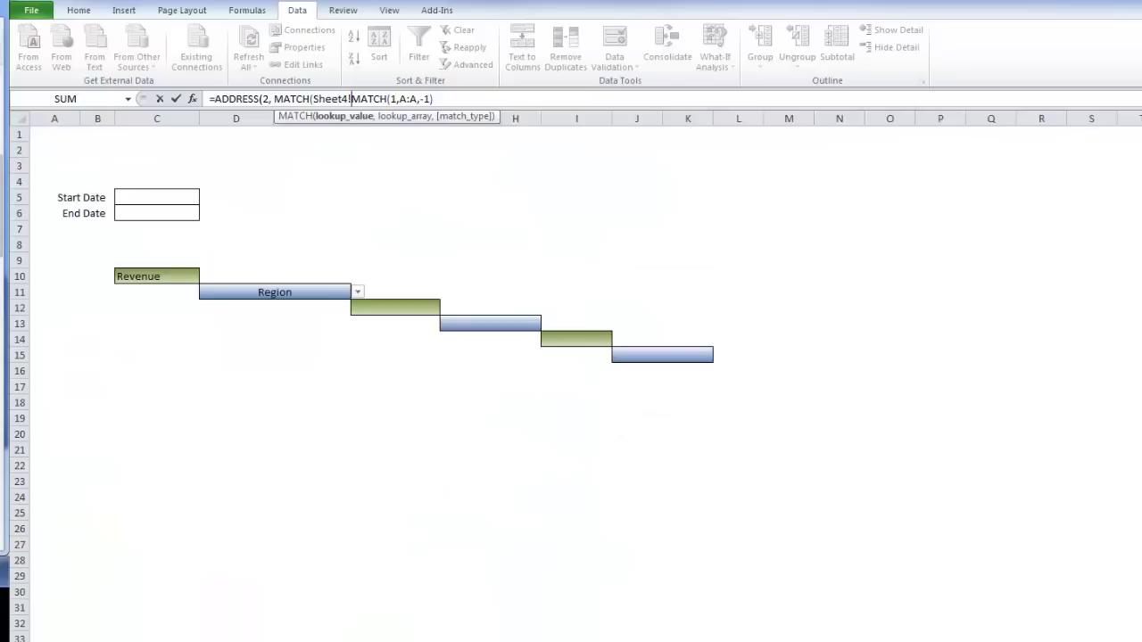
pyautogui.click(259, 263)
pyautogui.click(264, 295)
pyautogui.write(',')
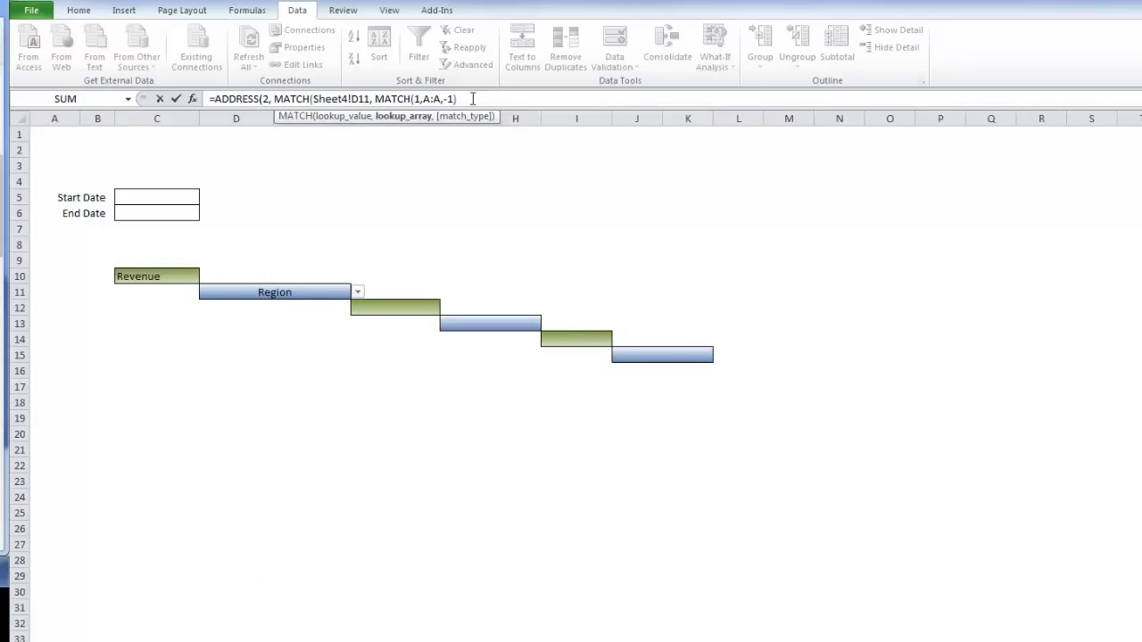
# Complete the nested MATCH with the header row Data!A1:F1 as lookup array and 0 for an exact match.
pyautogui.click(125, 636)
pyautogui.moveTo(90, 130); pyautogui.dragTo(516, 122)
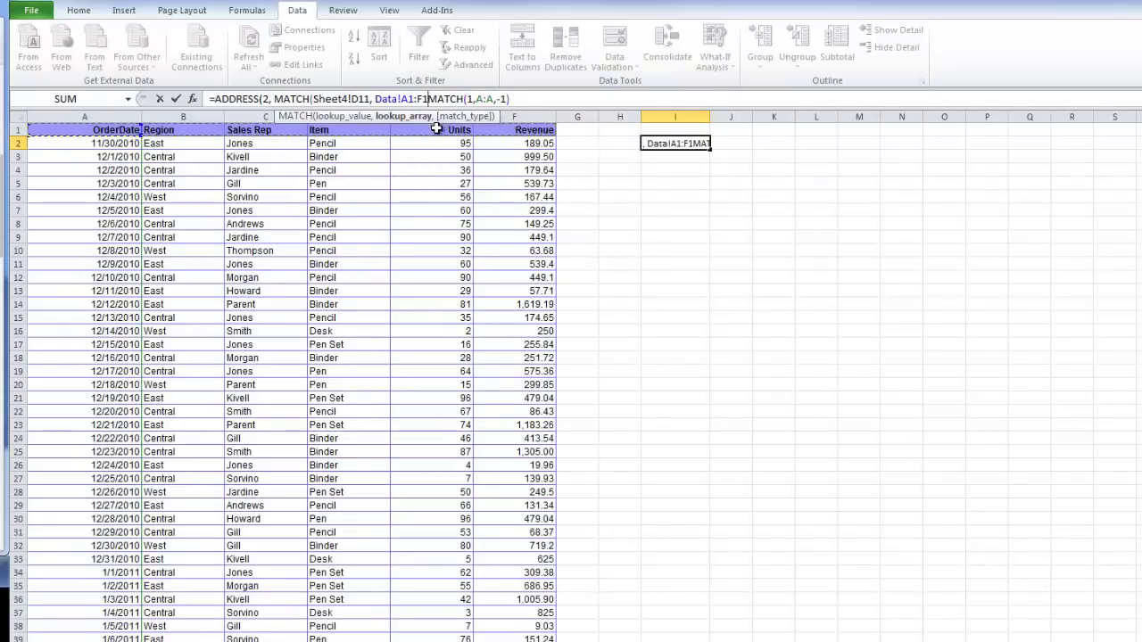
pyautogui.write(',')
pyautogui.doubleClick(470, 144)
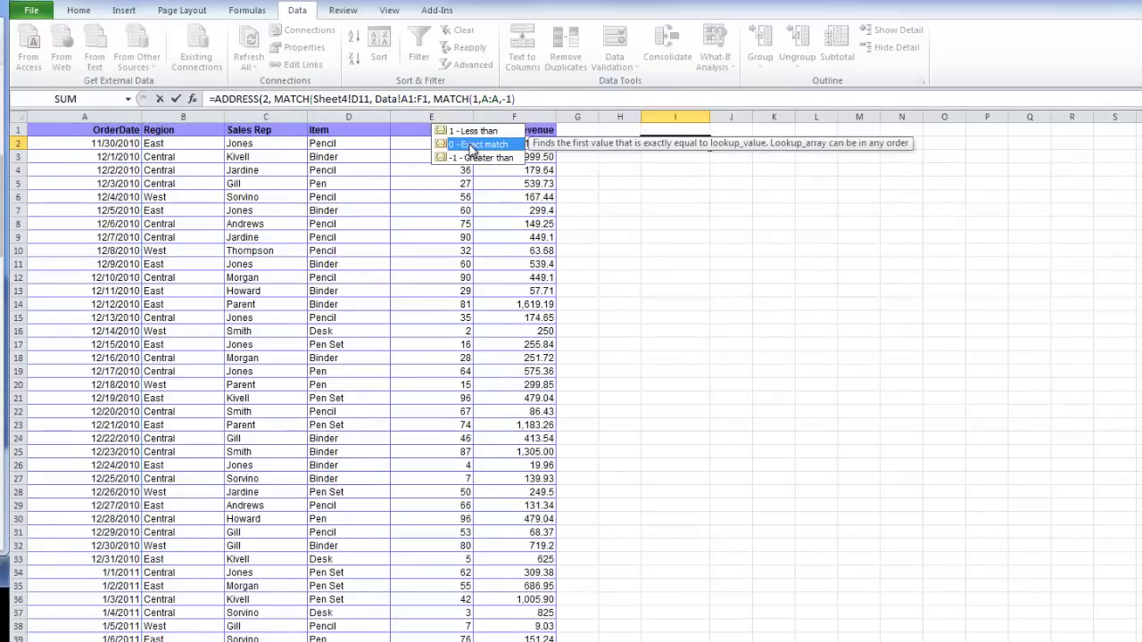
pyautogui.write(')')
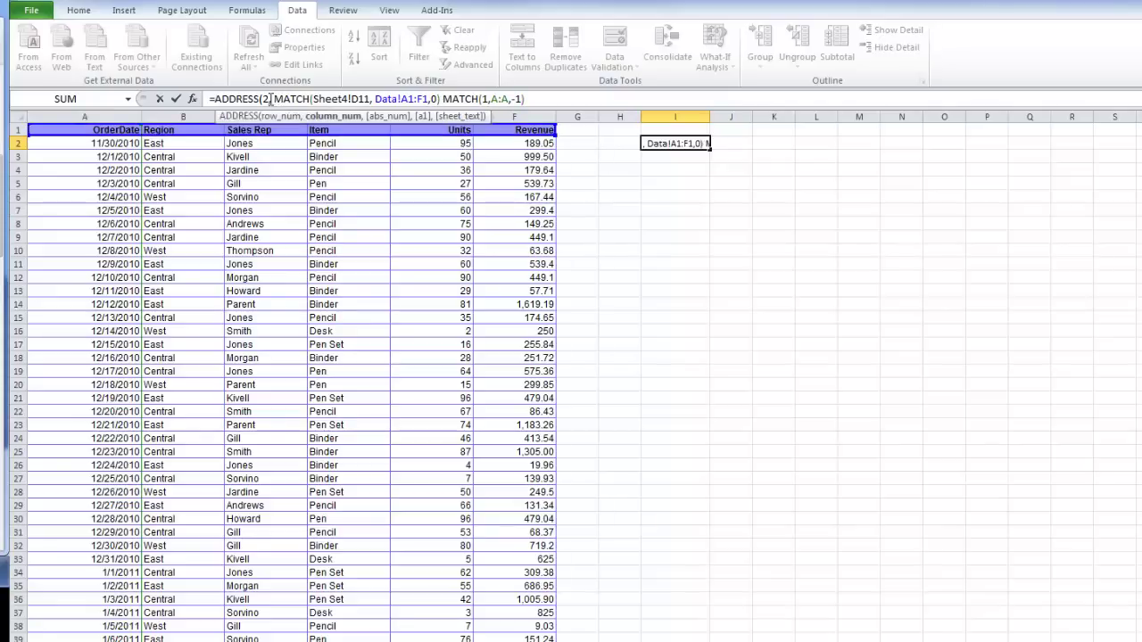
# Close the ADDRESS function, join it to MATCH(1,A:A,-1) with &, and enter the combined formula in I2.
pyautogui.write(',')
pyautogui.click(443, 98)
pyautogui.write('&Data!2:2')
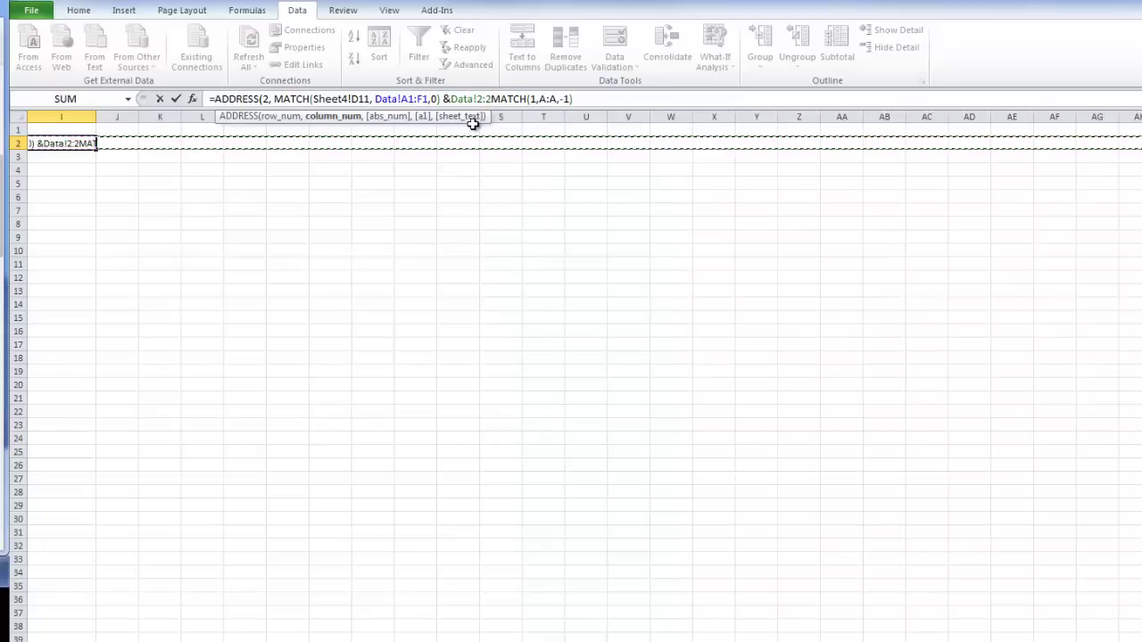
pyautogui.press('BackSpace')
pyautogui.press('BackSpace')
pyautogui.press('BackSpace')
pyautogui.press('BackSpace')
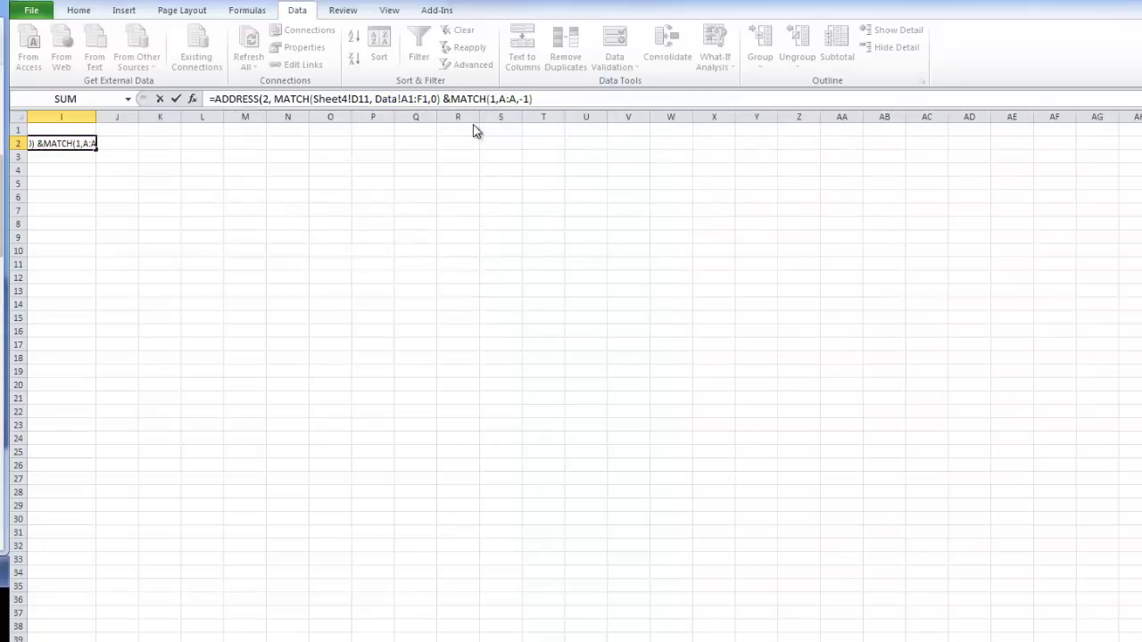
pyautogui.press('Return')
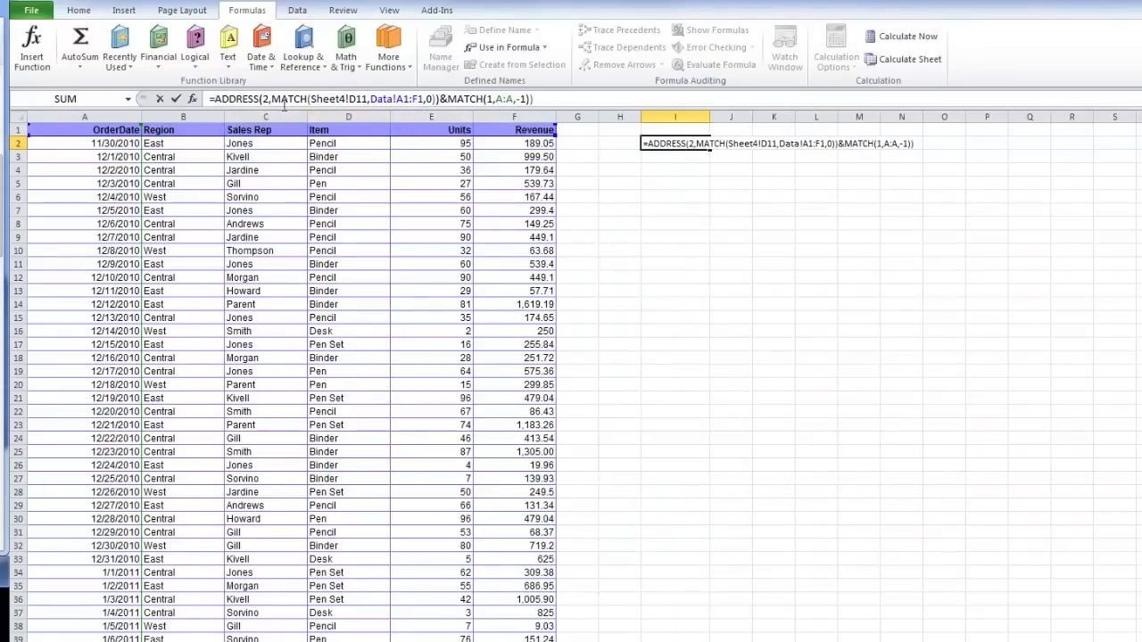
pyautogui.click(439, 98)
pyautogui.press('Return')
pyautogui.press('Return')
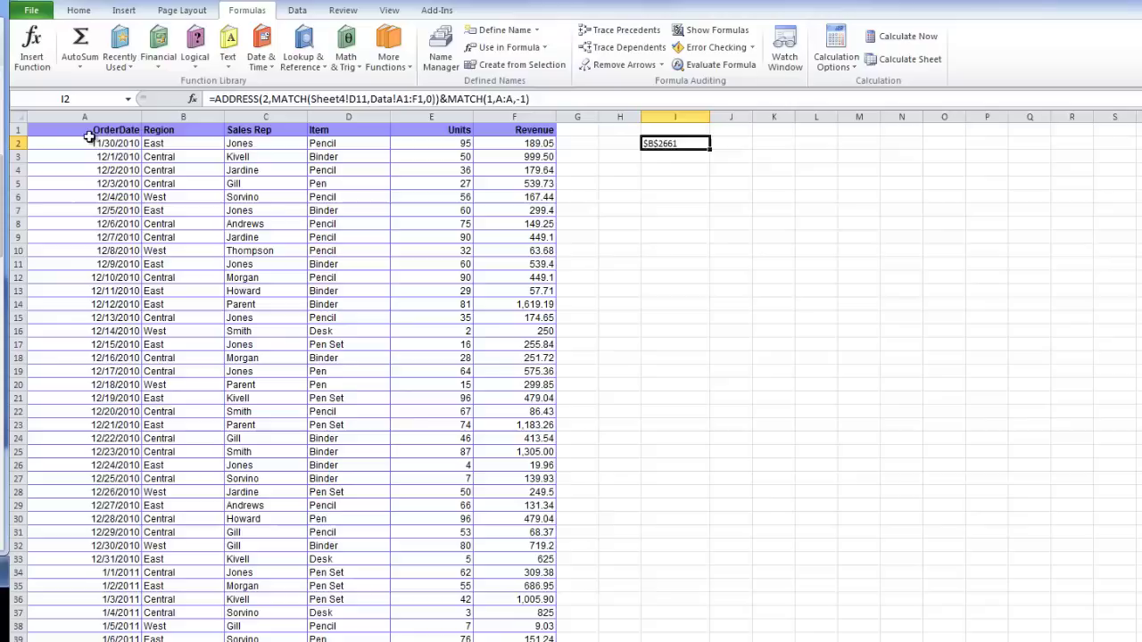
# Check the first Region entry in B2 of the Data sheet and the category chosen in D11 of the menu sheet.
pyautogui.click(87, 133)
pyautogui.click(159, 141)
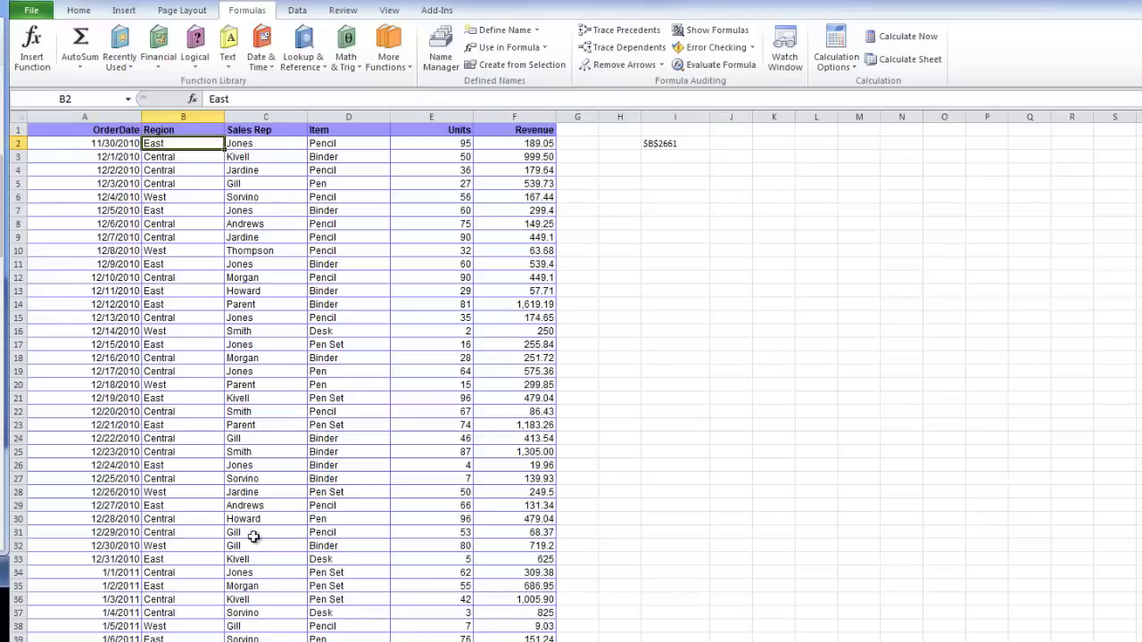
pyautogui.hotkey('ctrl', 'pagedown')
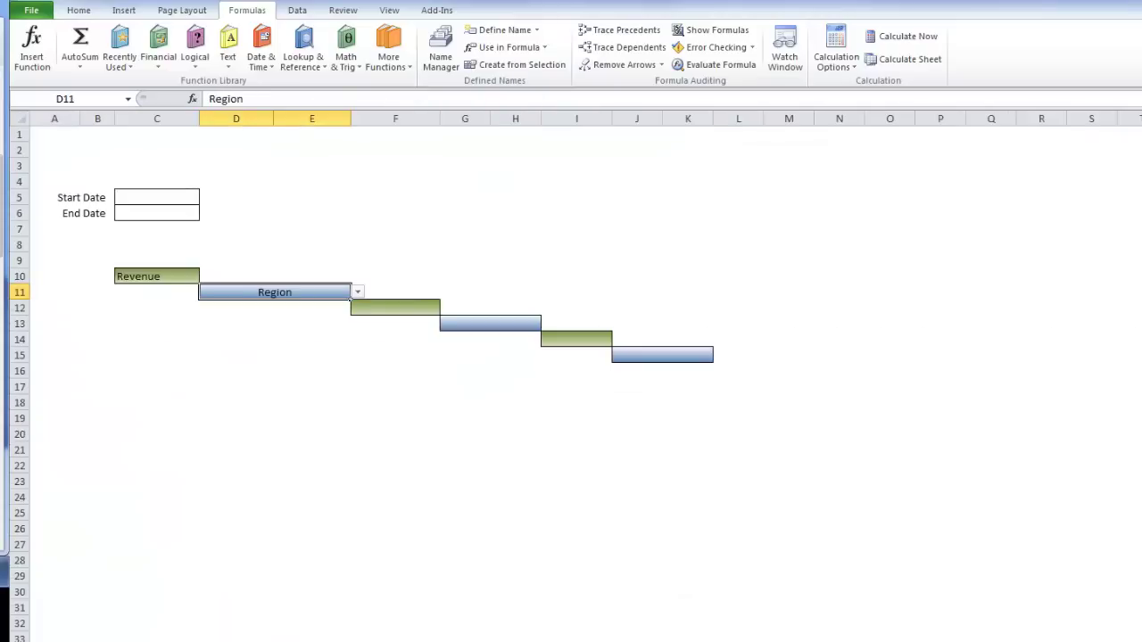
pyautogui.hotkey('ctrl', 'pageup')
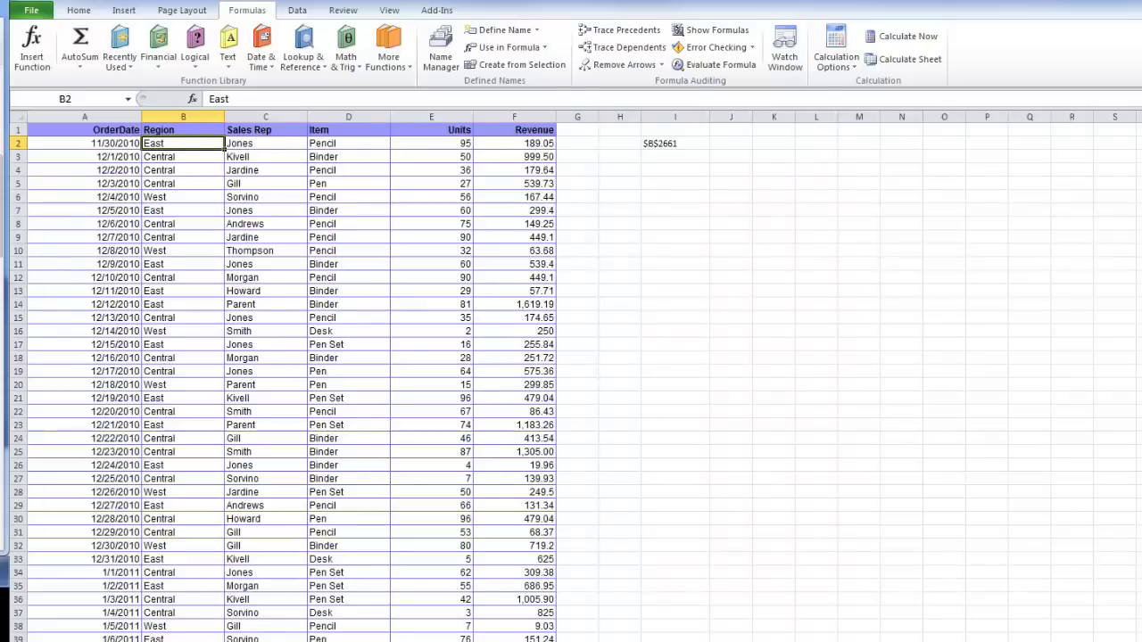
# In the I2 formula, insert ":"& and the start of a second ADDRESS function ahead of MATCH(1,A:A,-1).
pyautogui.click(671, 145)
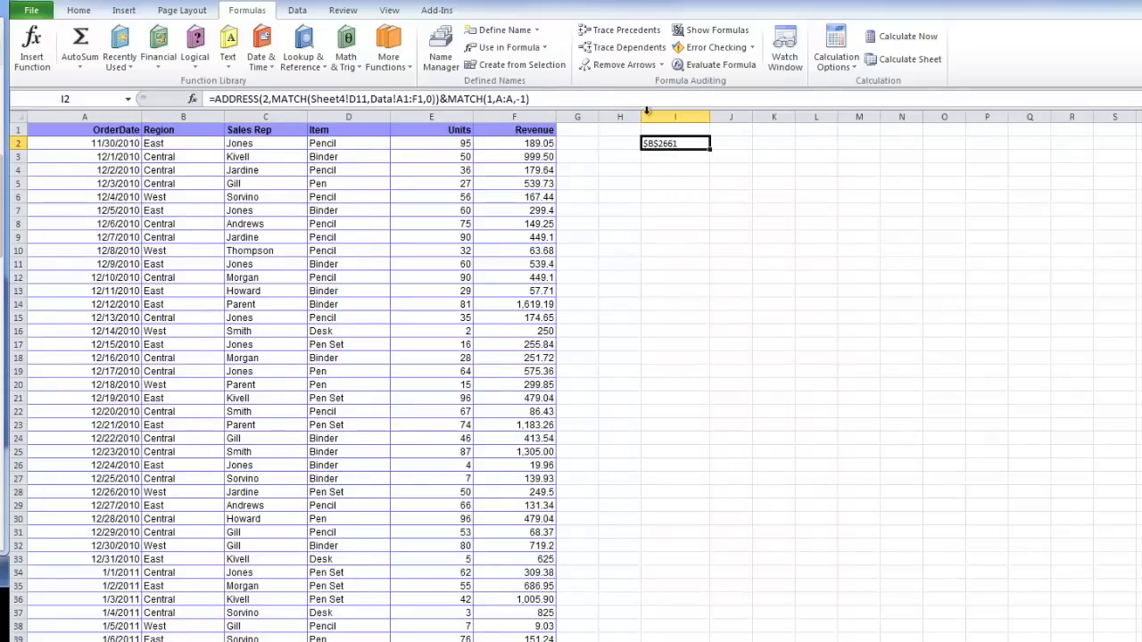
pyautogui.click(441, 100)
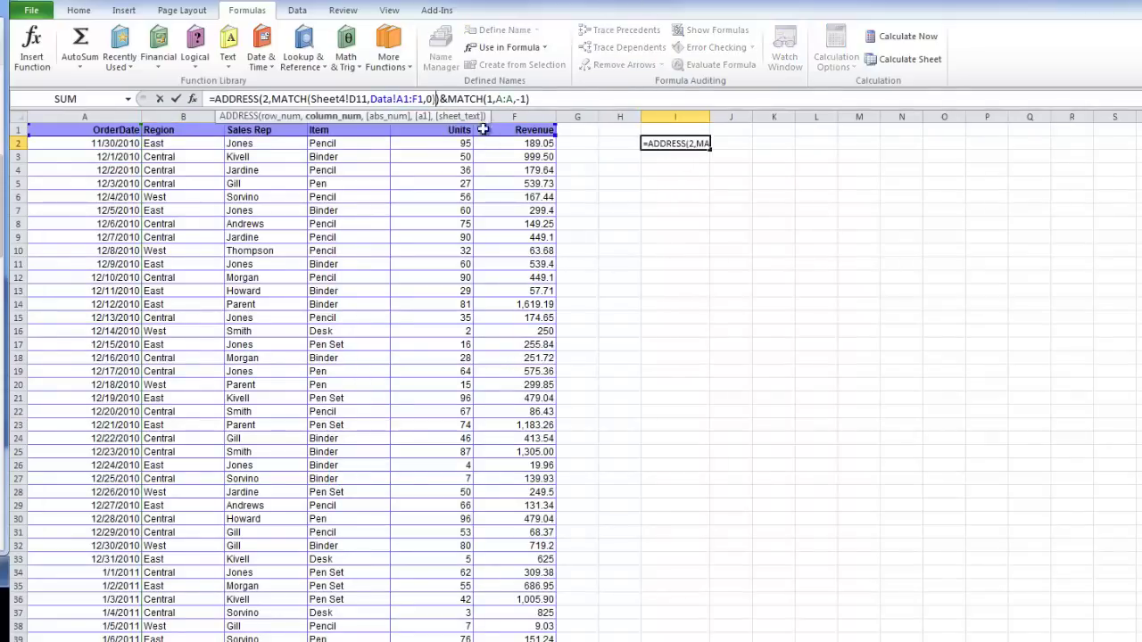
pyautogui.click(442, 100)
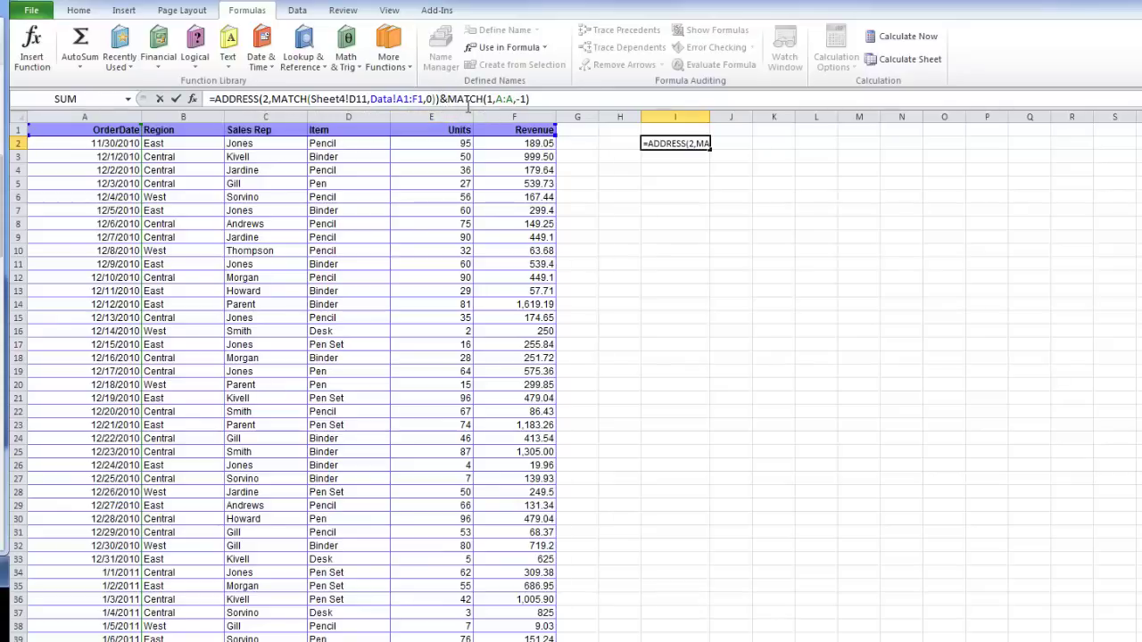
pyautogui.write('"')
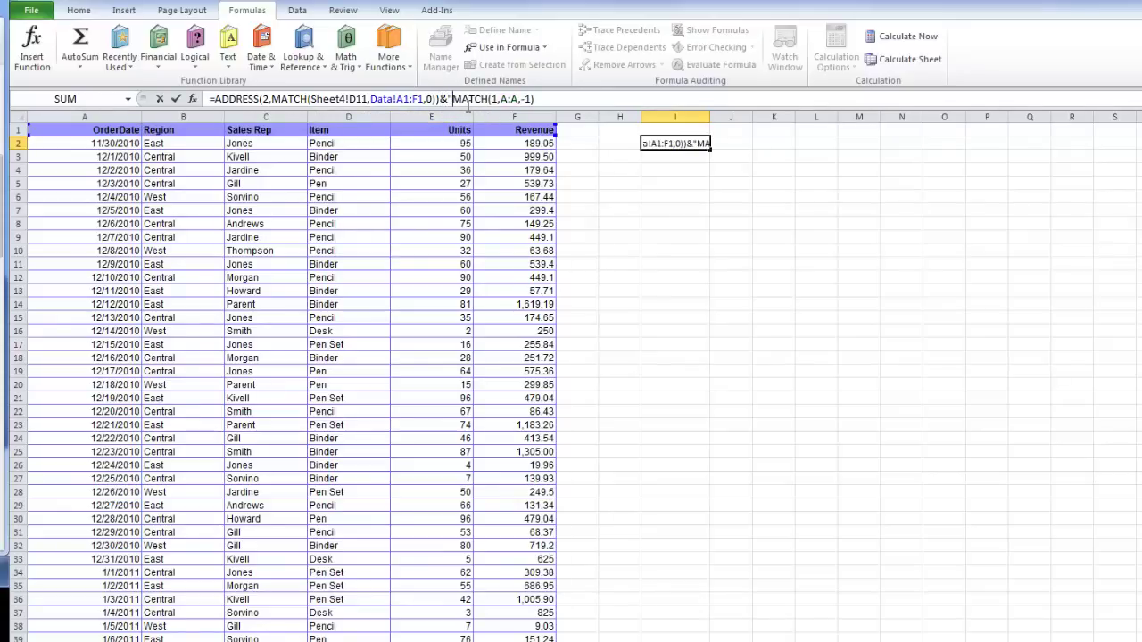
pyautogui.write(':"')
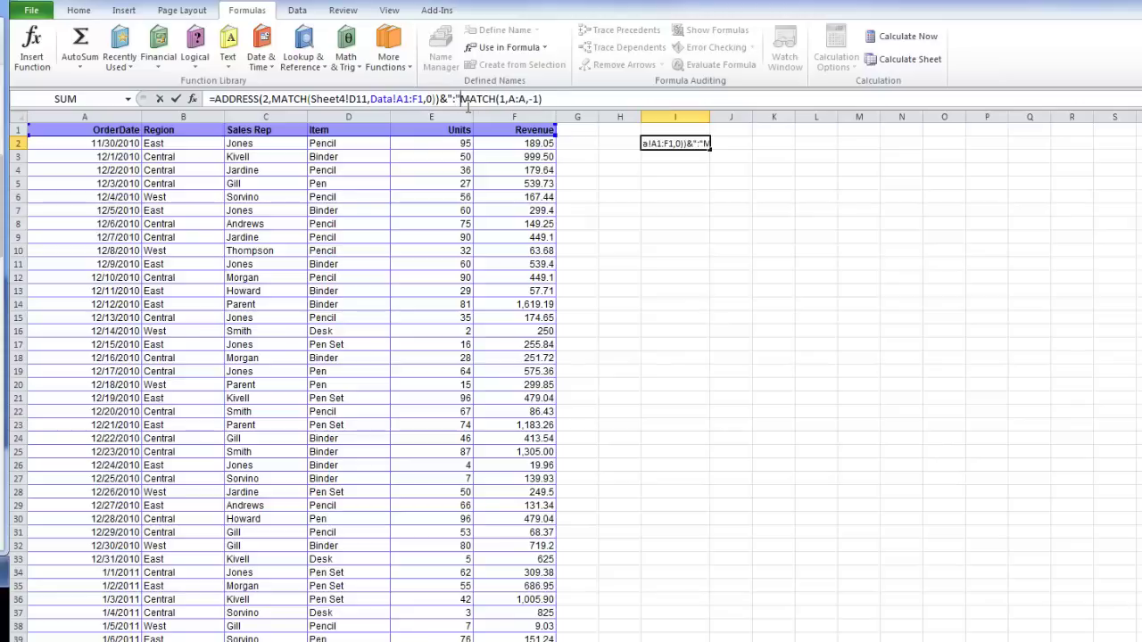
pyautogui.write('&')
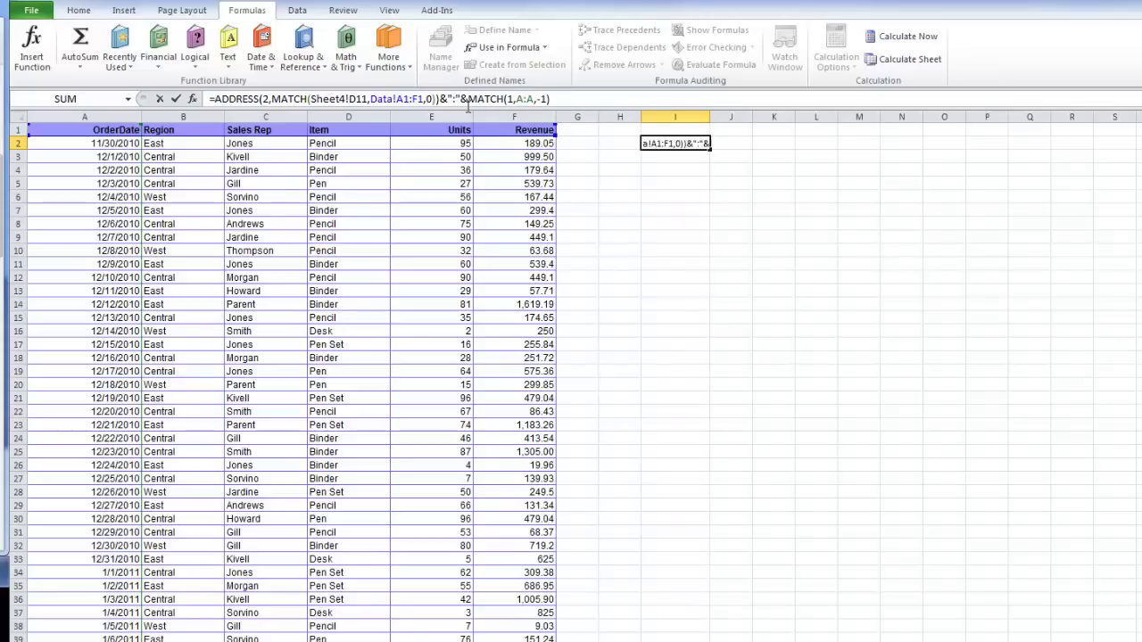
pyautogui.write('ADDRESS(')
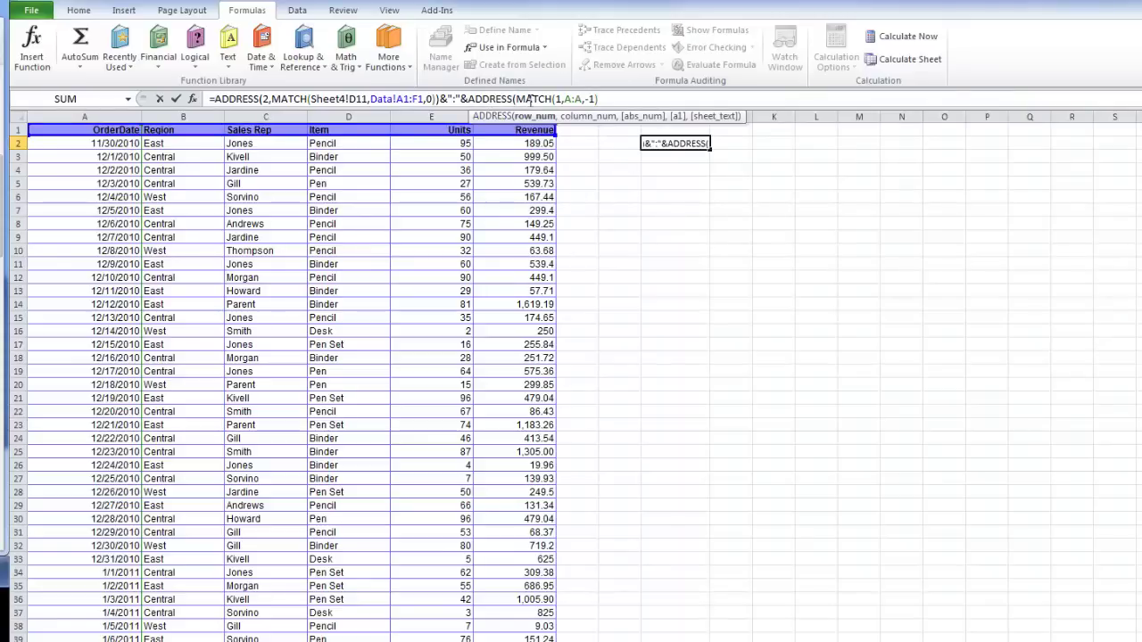
# Complete the second ADDRESS in I2 with MATCH(Sheet4!D11,Data!A1:F1,0) as its column number and enter the formula.
pyautogui.click(615, 99)
pyautogui.write(',')
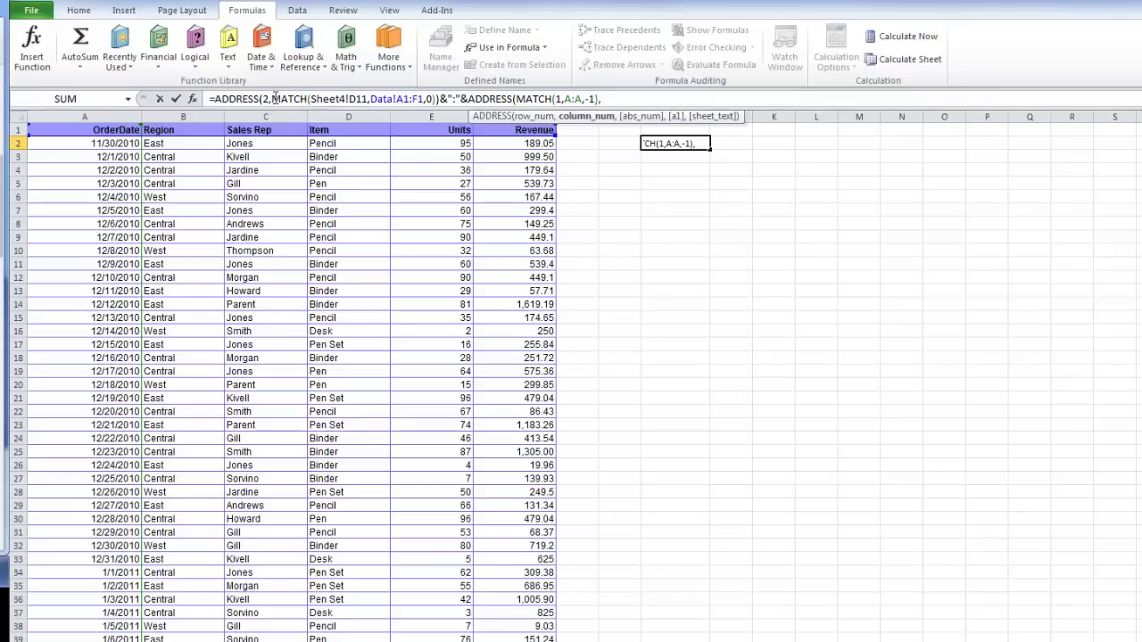
pyautogui.moveTo(273, 99); pyautogui.dragTo(428, 98)
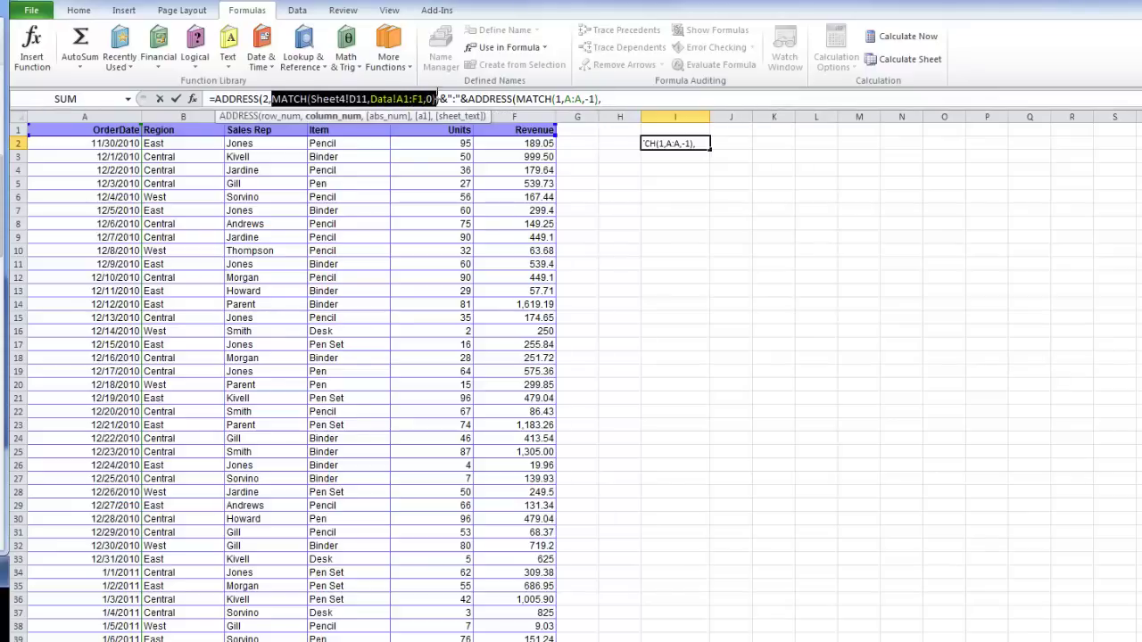
pyautogui.click(712, 100)
pyautogui.write('MATCH(Sheet4!D11,Data!A1:F1,0)')
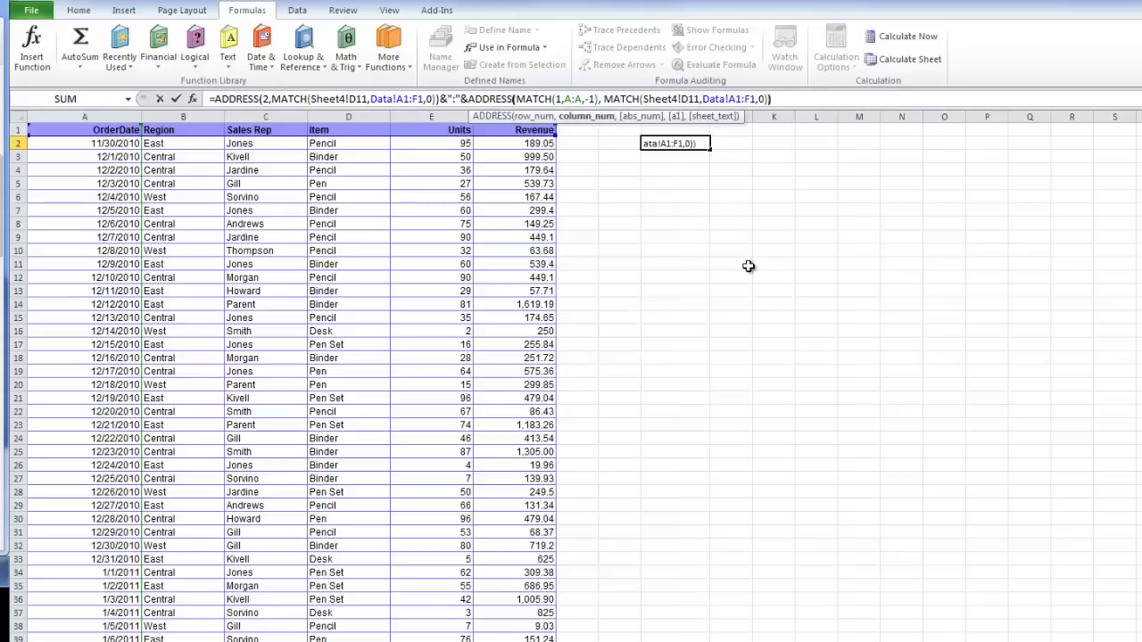
pyautogui.write(')')
pyautogui.press('Return')
pyautogui.click(669, 145)
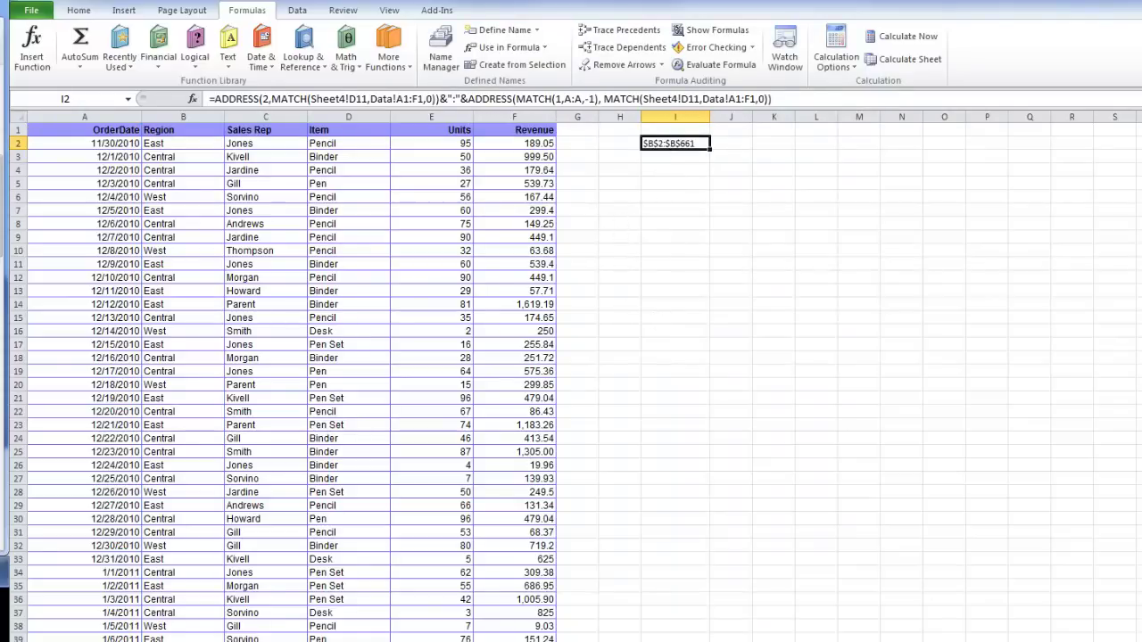
# Choose Item as the category in D11 of the menu sheet and check the range address in I2 of the Data sheet.
pyautogui.hotkey('ctrl', 'pagedown')
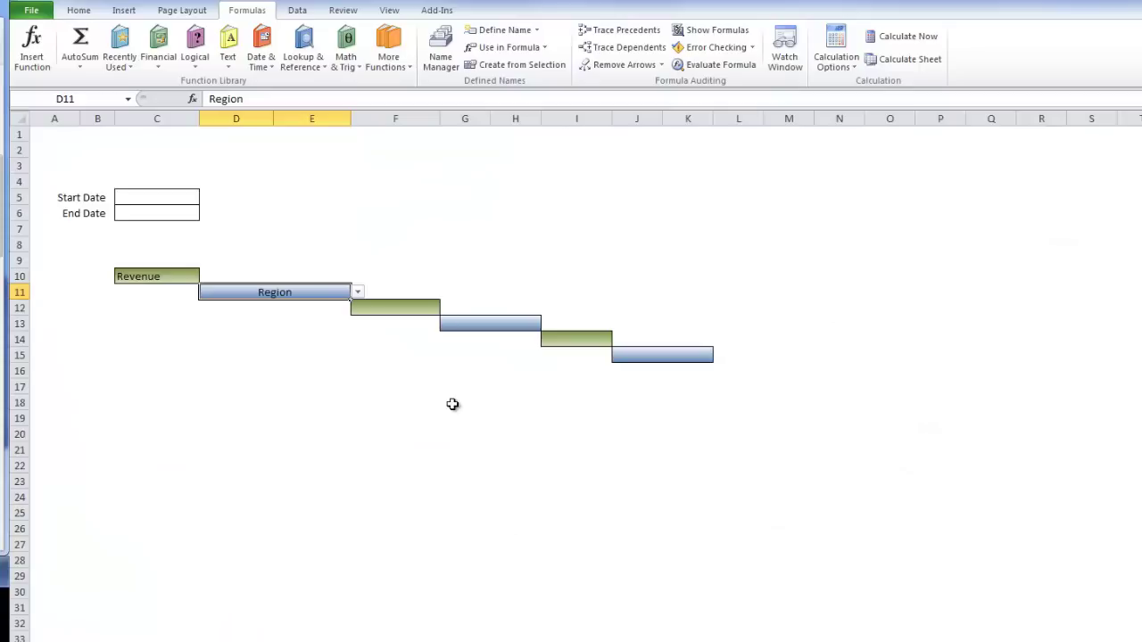
pyautogui.click(357, 292)
pyautogui.click(295, 326)
pyautogui.hotkey('ctrl', 'pageup')
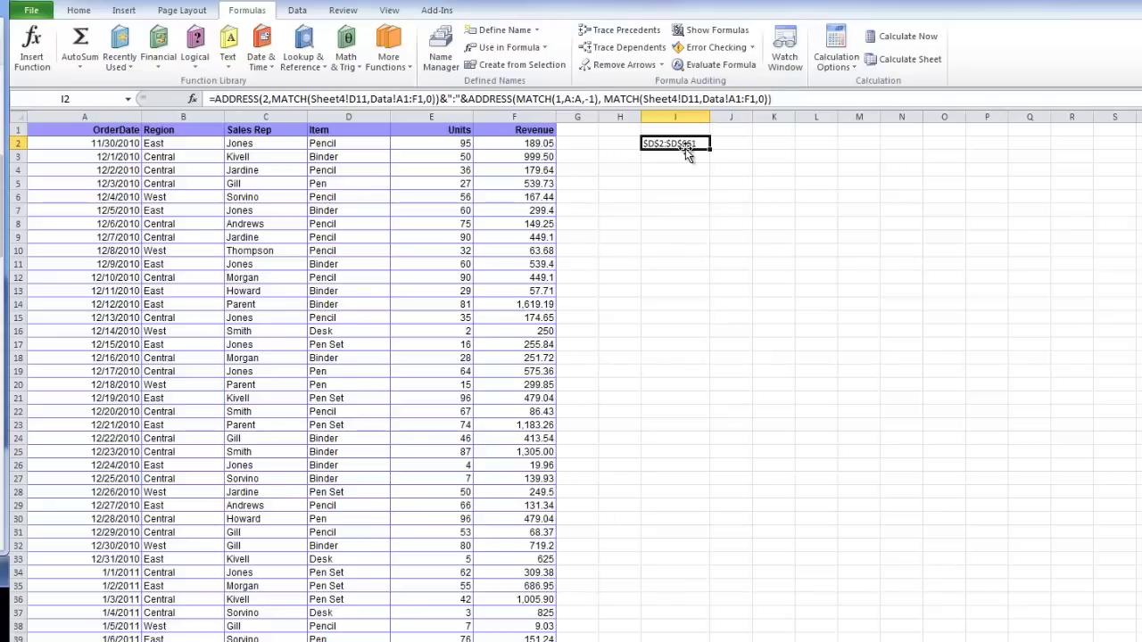
# Make all references in the I2 formula absolute: Sheet4!$D$11, Data!$A$1:$F$1 and $A:$A.
pyautogui.click(343, 99)
pyautogui.moveTo(348, 99); pyautogui.dragTo(426, 99)
pyautogui.press('F4')
pyautogui.press('F4')
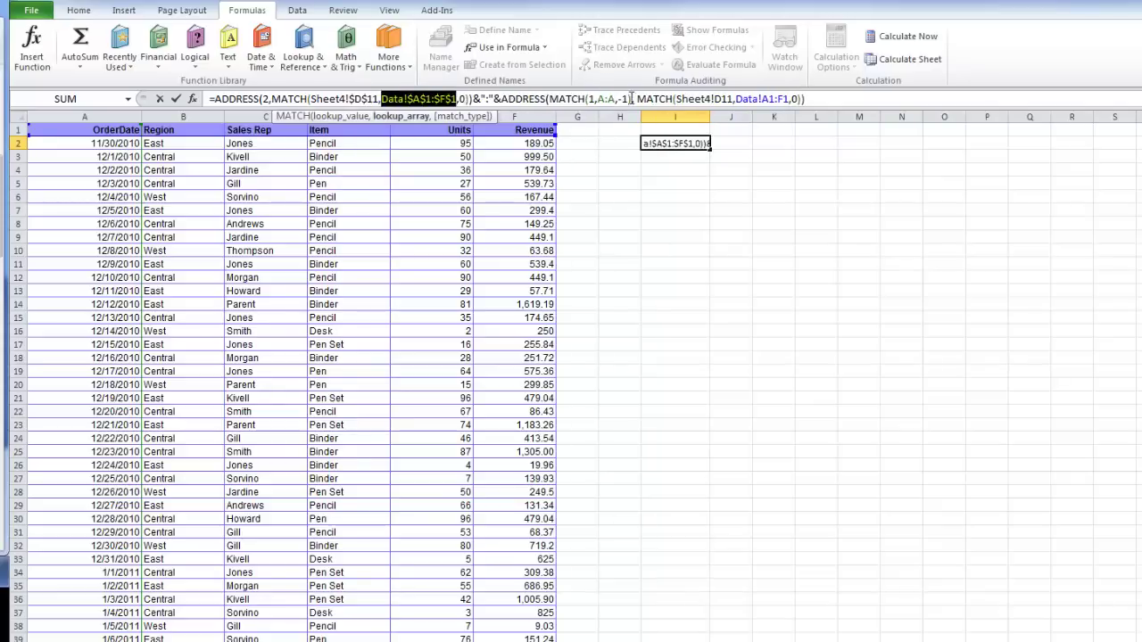
pyautogui.moveTo(598, 99); pyautogui.dragTo(800, 99)
pyautogui.press('F4')
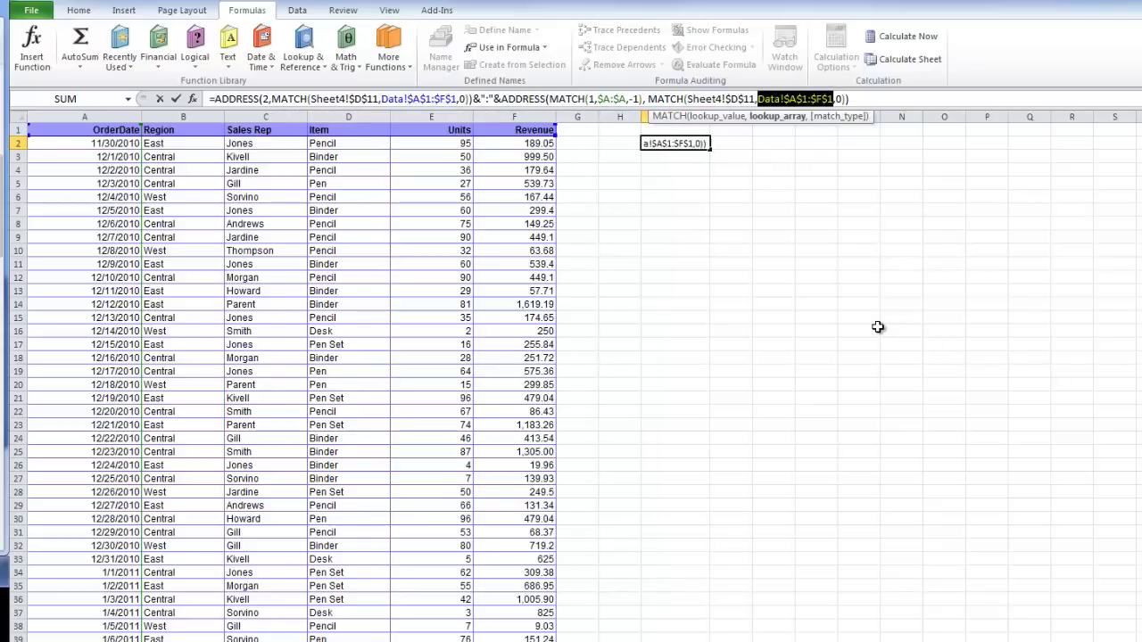
pyautogui.press('Return')
pyautogui.click(666, 145)
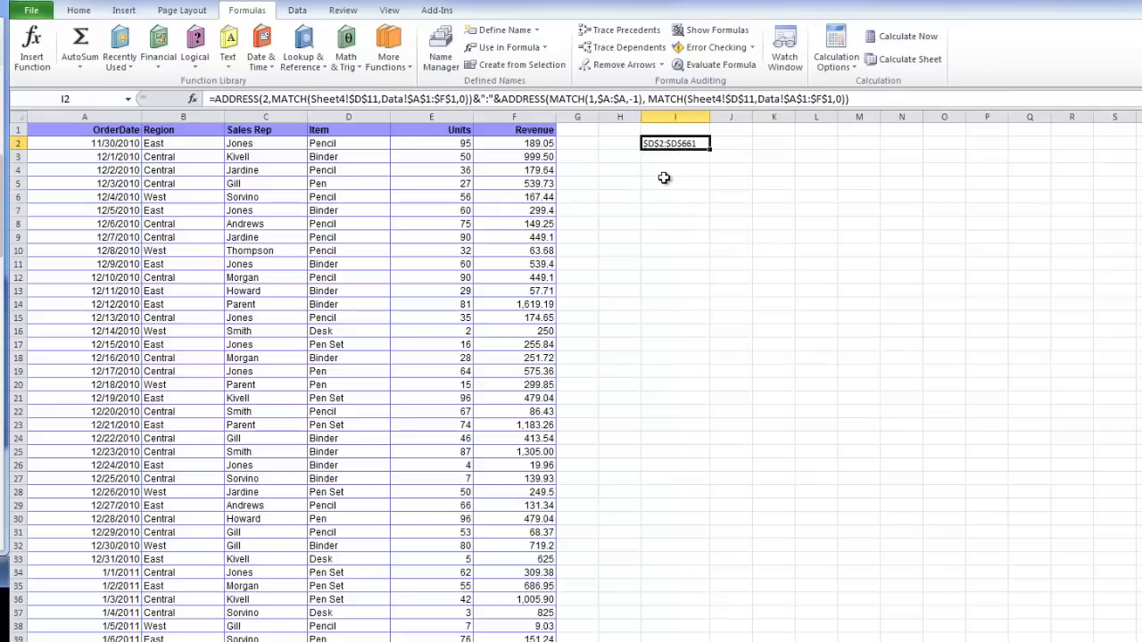
# Copy the I2 range formula into I3 and I4.
pyautogui.hotkey('ctrl', 'c')
pyautogui.click(669, 157)
pyautogui.hotkey('ctrl', 'v')
pyautogui.click(669, 170)
pyautogui.hotkey('ctrl', 'v')
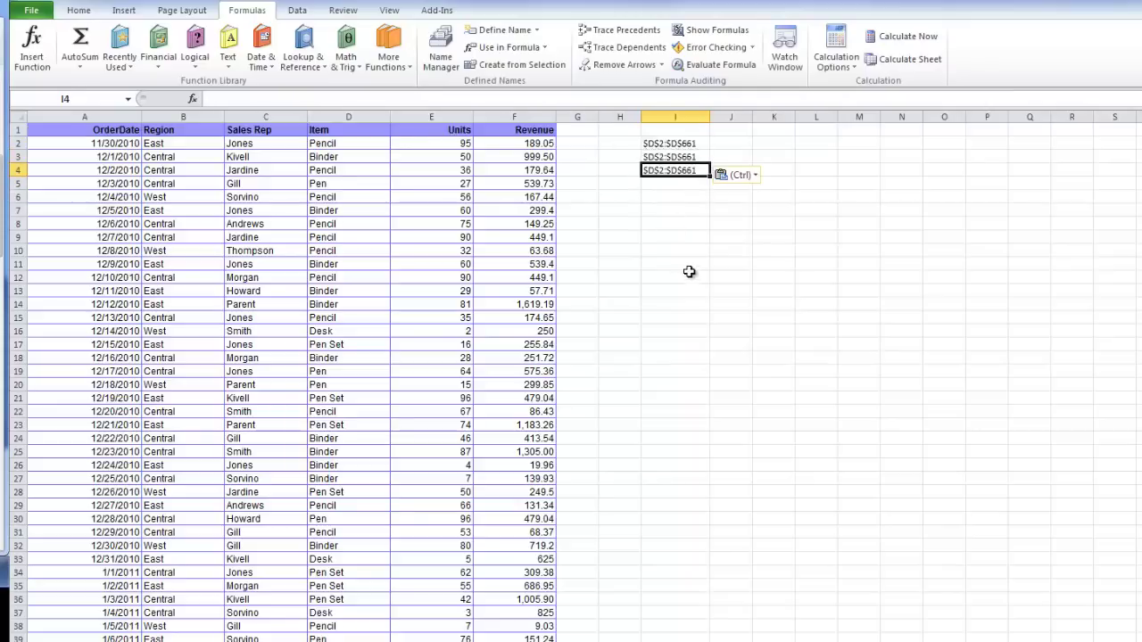
# Point both category lookups in the I3 formula to Sheet4!$G$13, the menu sheet's second category cell.
pyautogui.click(670, 157)
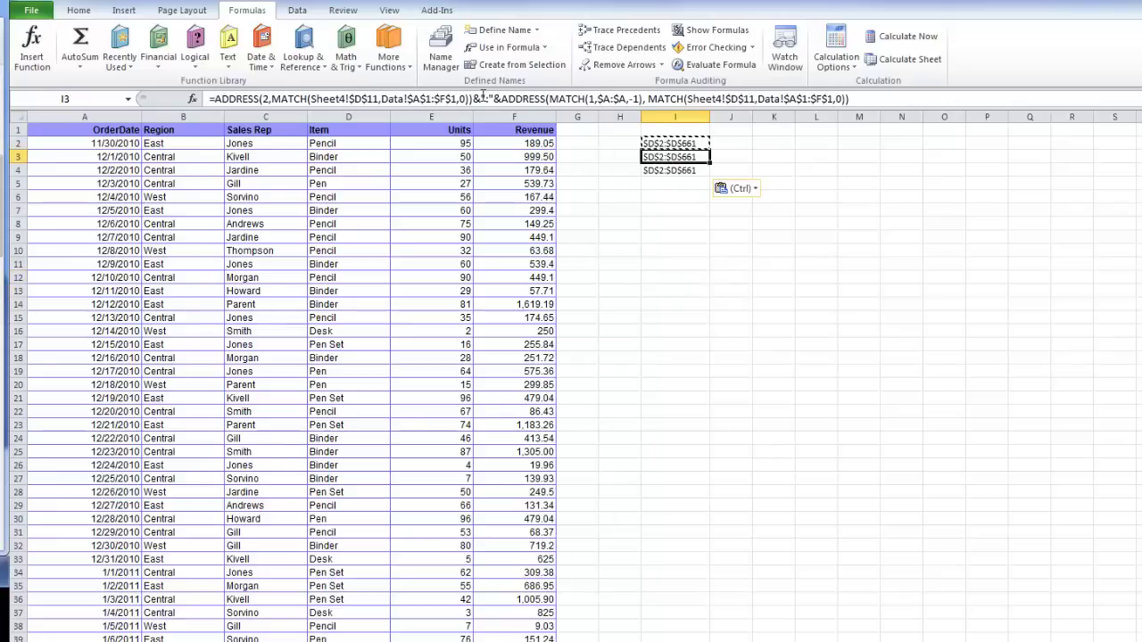
pyautogui.click(373, 99)
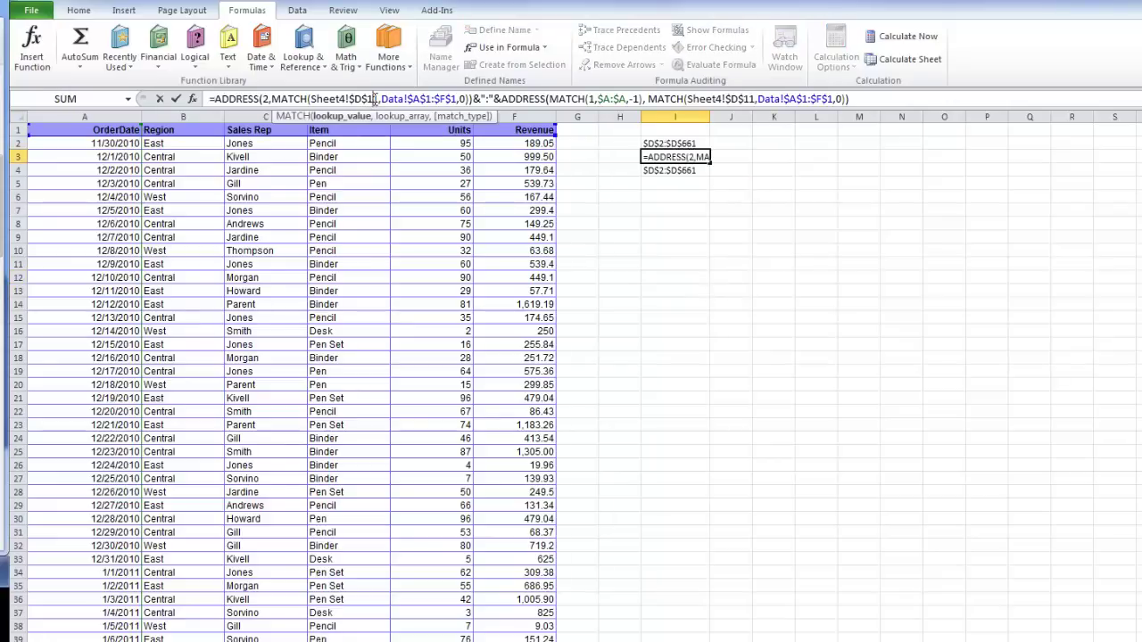
pyautogui.press('Return')
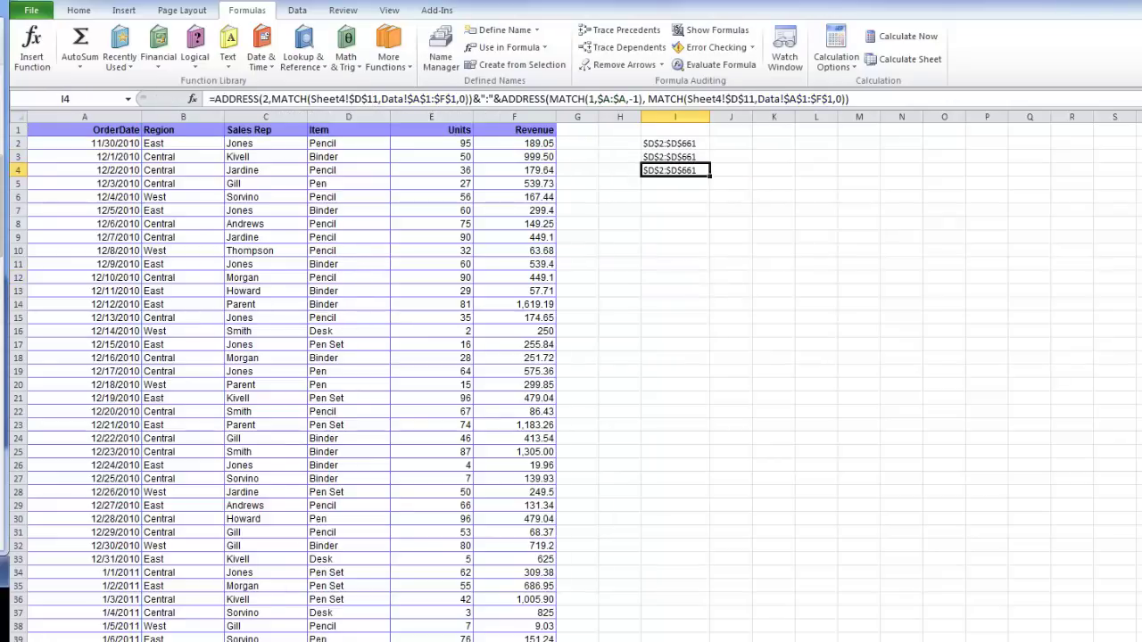
pyautogui.hotkey('ctrl', 'pagedown')
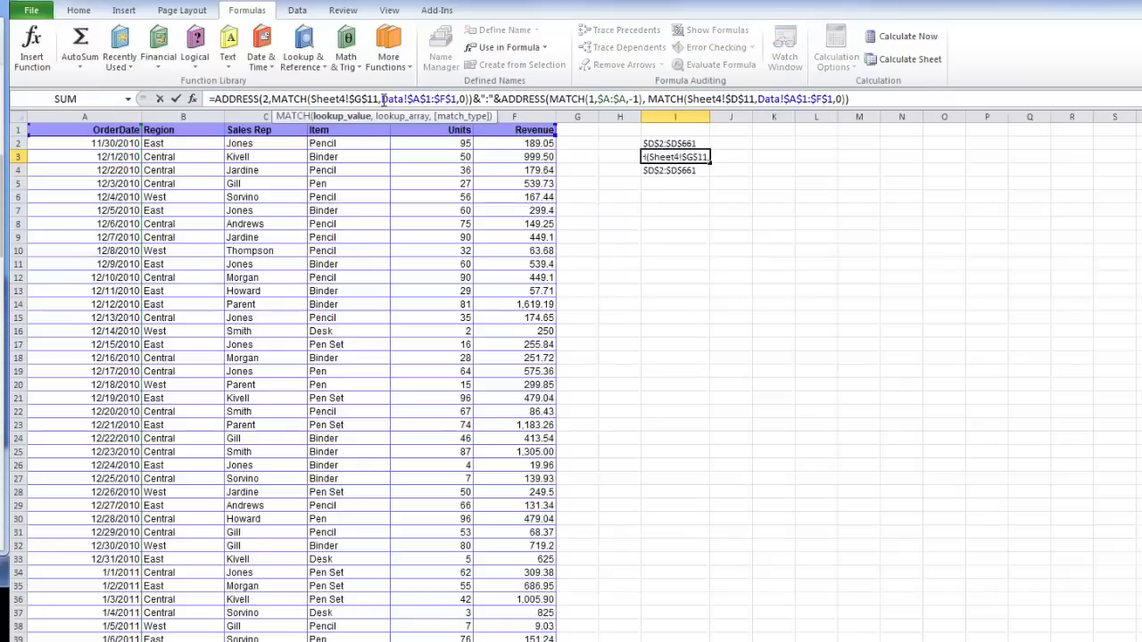
pyautogui.click(744, 99)
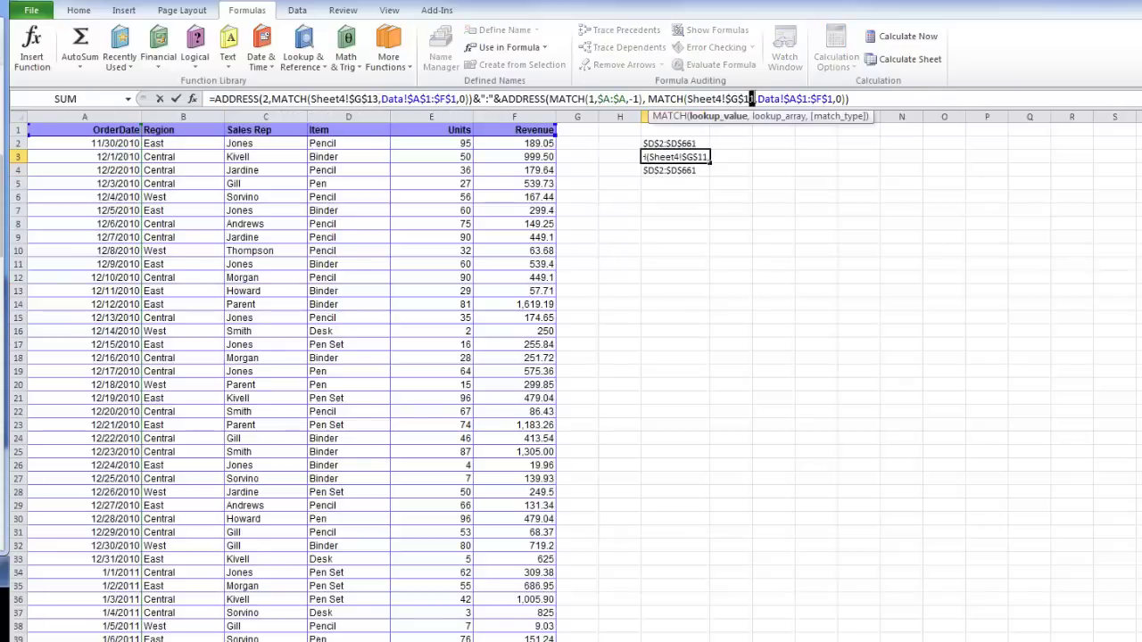
pyautogui.press('Return')
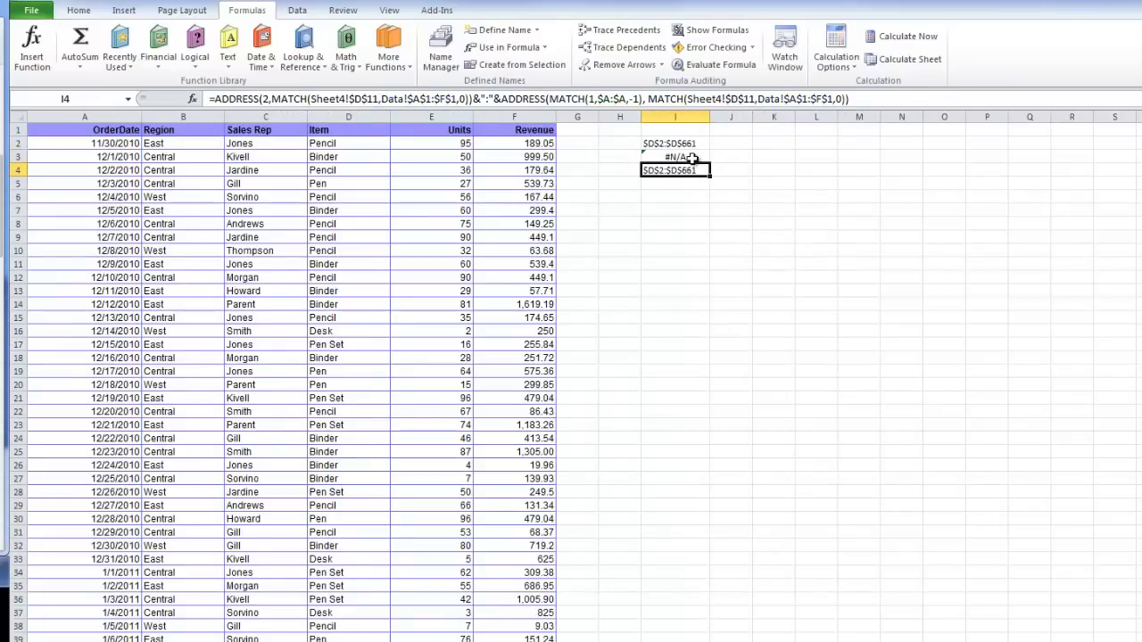
# Point both category lookups in the I4 formula to Sheet4!$J$15, the menu sheet's third category cell.
pyautogui.click(353, 99)
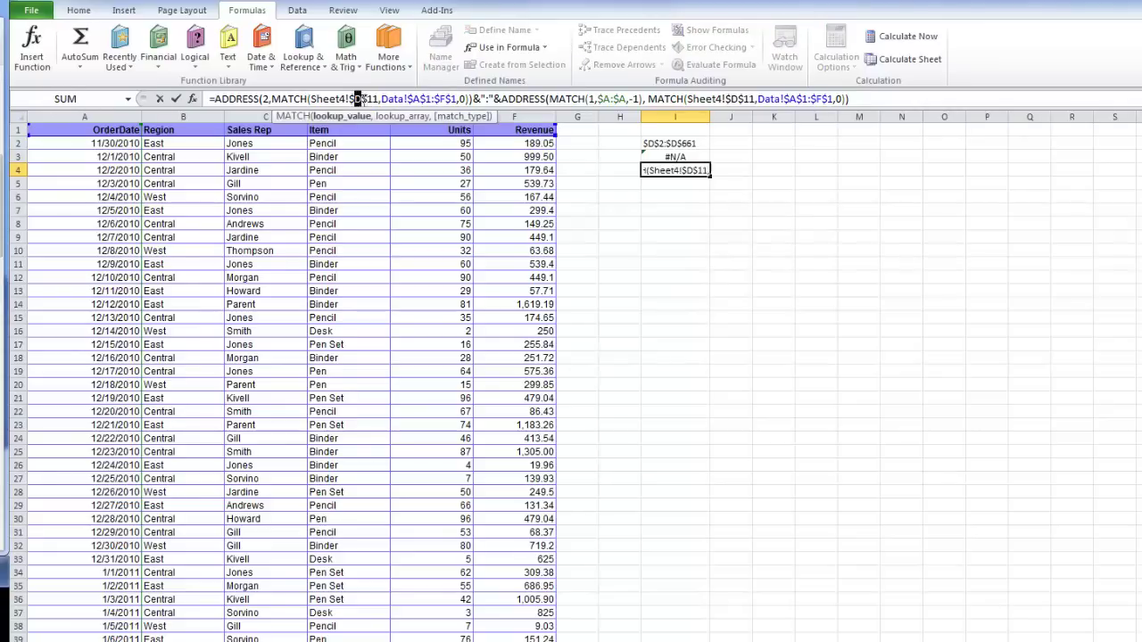
pyautogui.write('J')
pyautogui.click(739, 99)
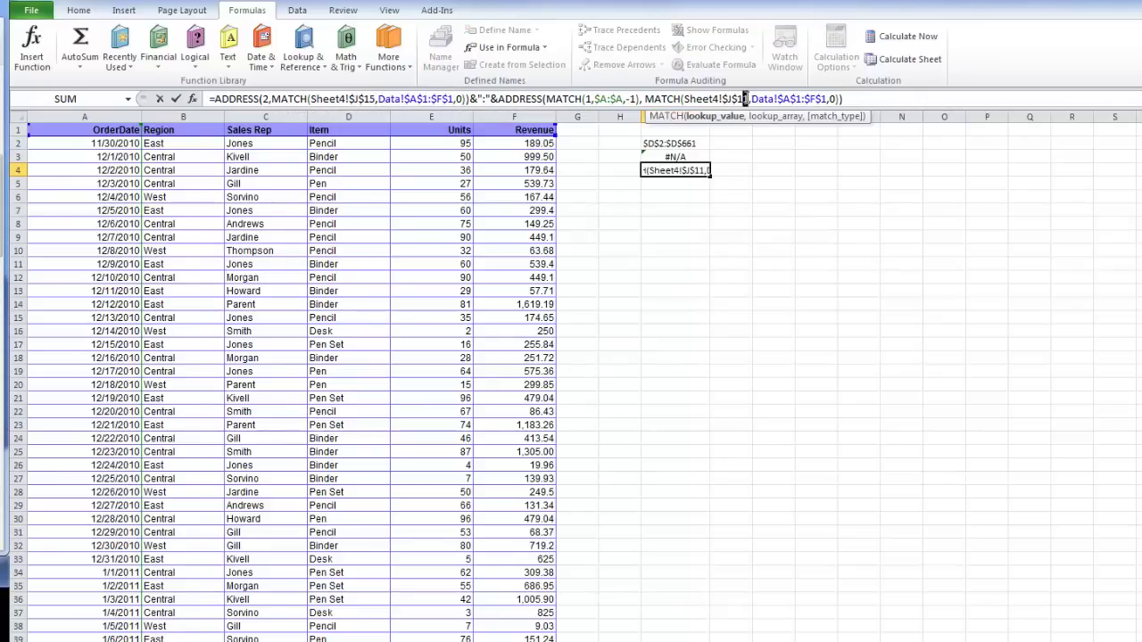
pyautogui.press('Return')
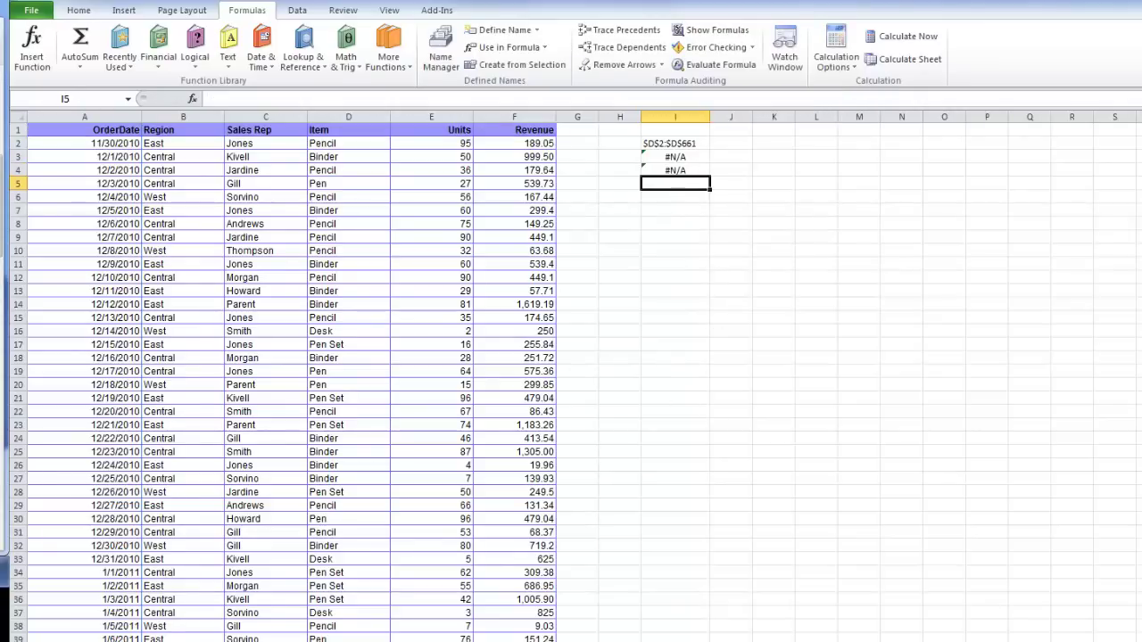
# On the menu sheet, choose Sales Rep in G13 and Region in J15, and return to the Data sheet's range formulas.
pyautogui.hotkey('ctrl', 'pagedown')
pyautogui.click(533, 323)
pyautogui.click(547, 323)
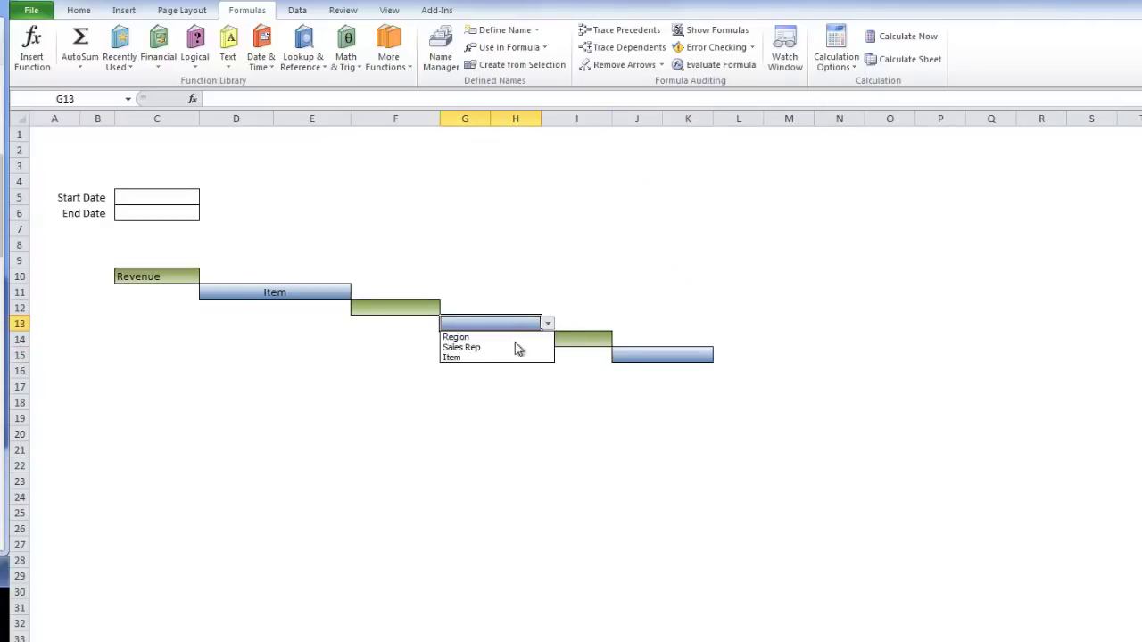
pyautogui.click(461, 347)
pyautogui.click(660, 357)
pyautogui.hotkey('ctrl', 'pageup')
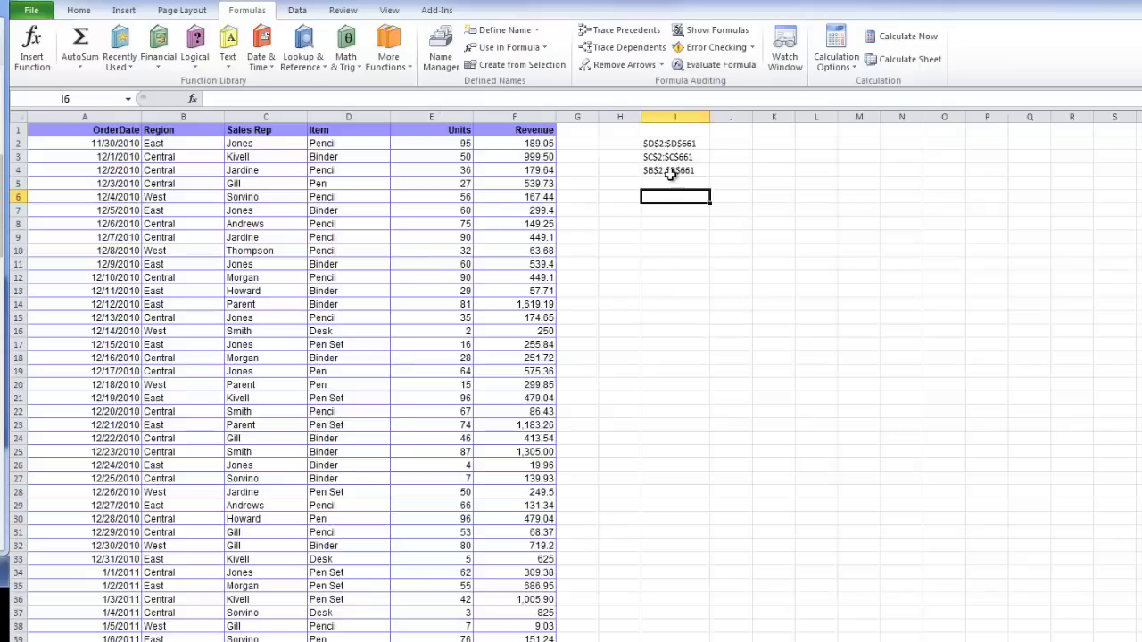
# Wrap the whole I2 range formula in the INDIRECT function.
pyautogui.click(656, 143)
pyautogui.click(657, 171)
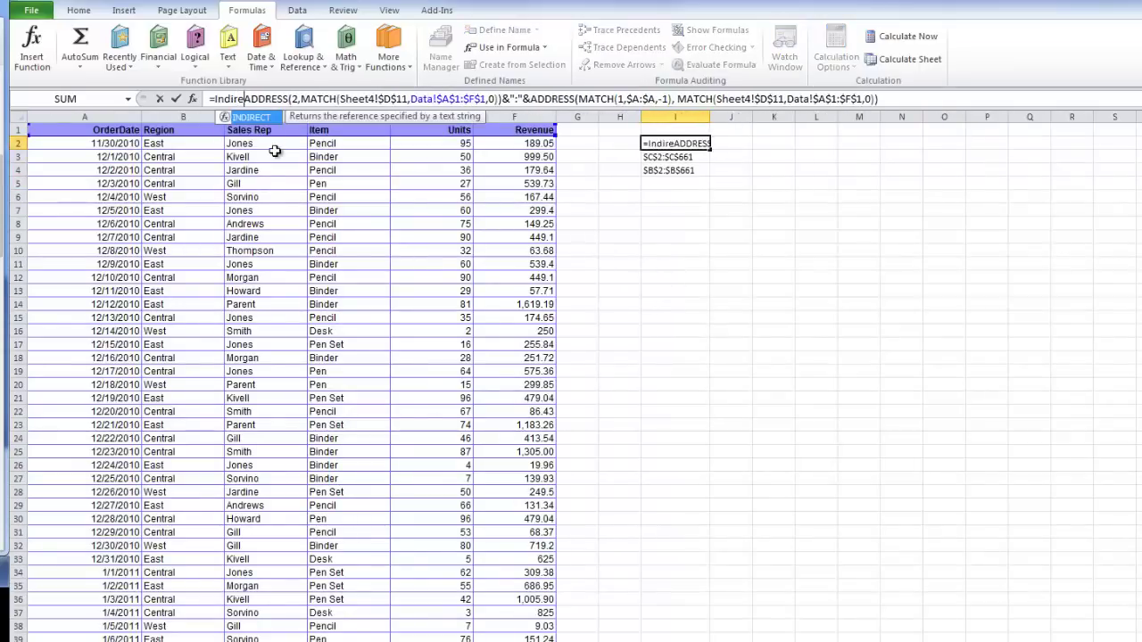
pyautogui.press('Tab')
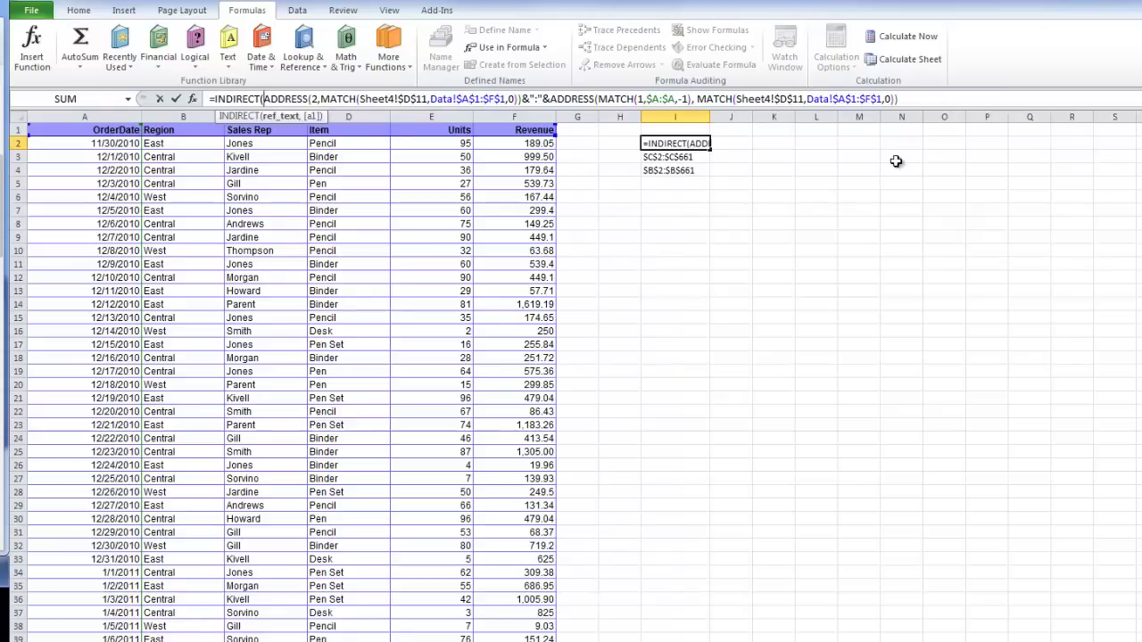
pyautogui.write(')')
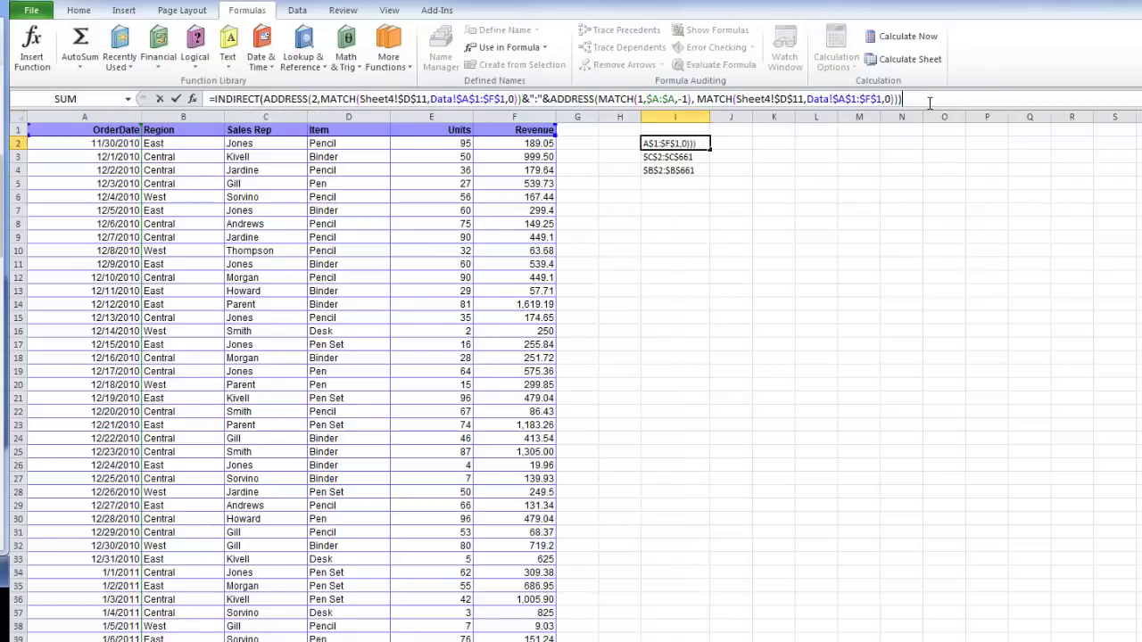
pyautogui.press('Return')
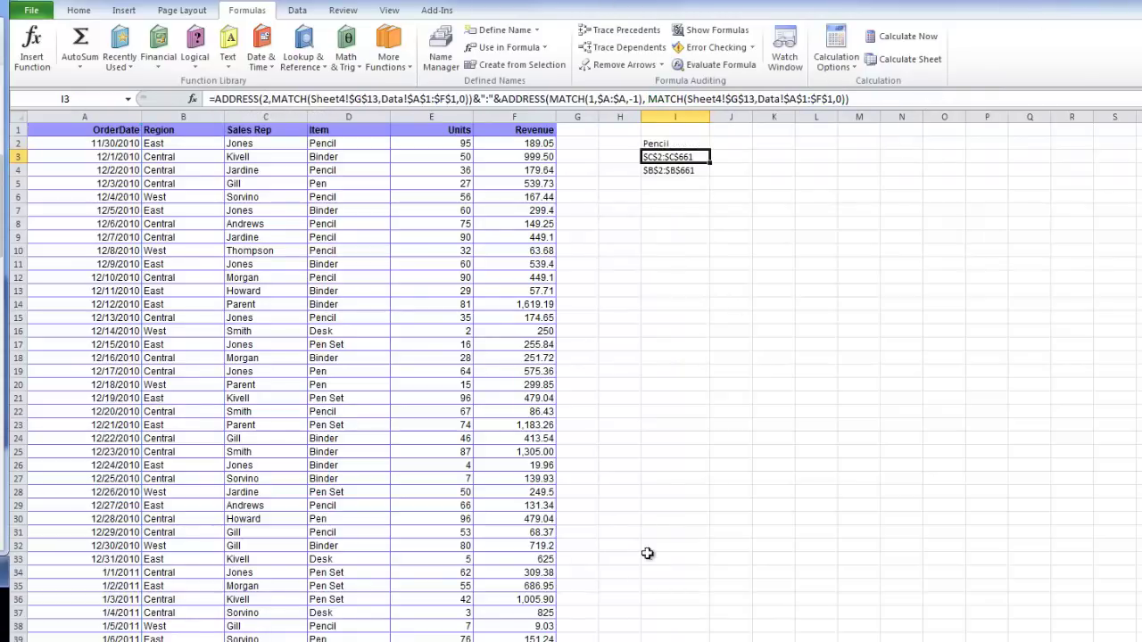
# Wrap the whole I3 range formula in the INDIRECT function.
pyautogui.click(213, 99)
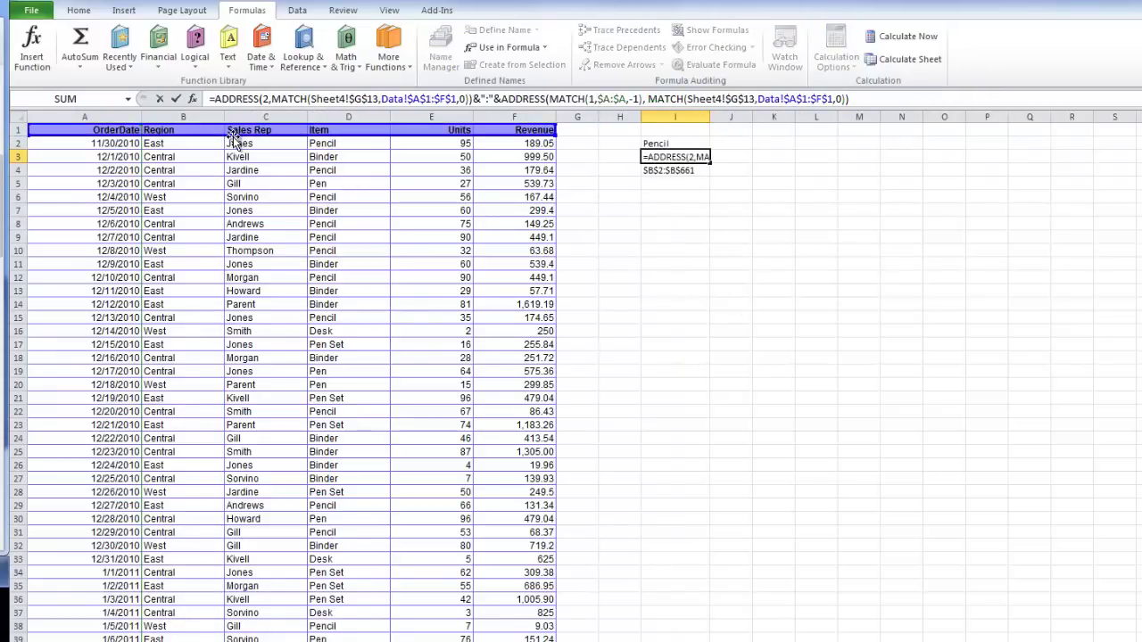
pyautogui.write('Ind')
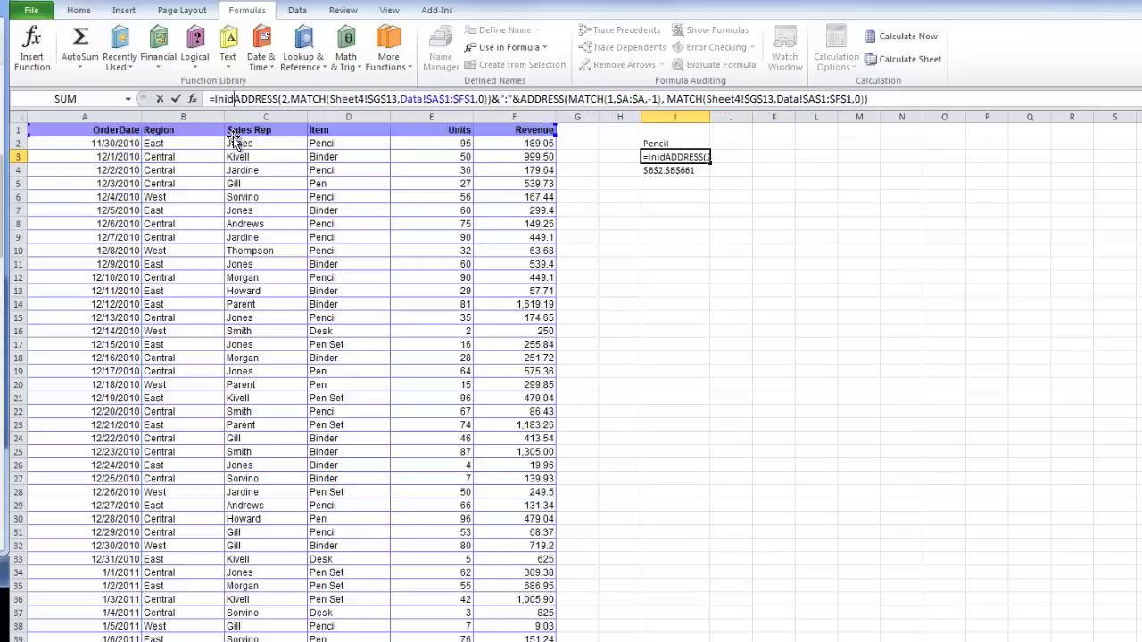
pyautogui.write('irec')
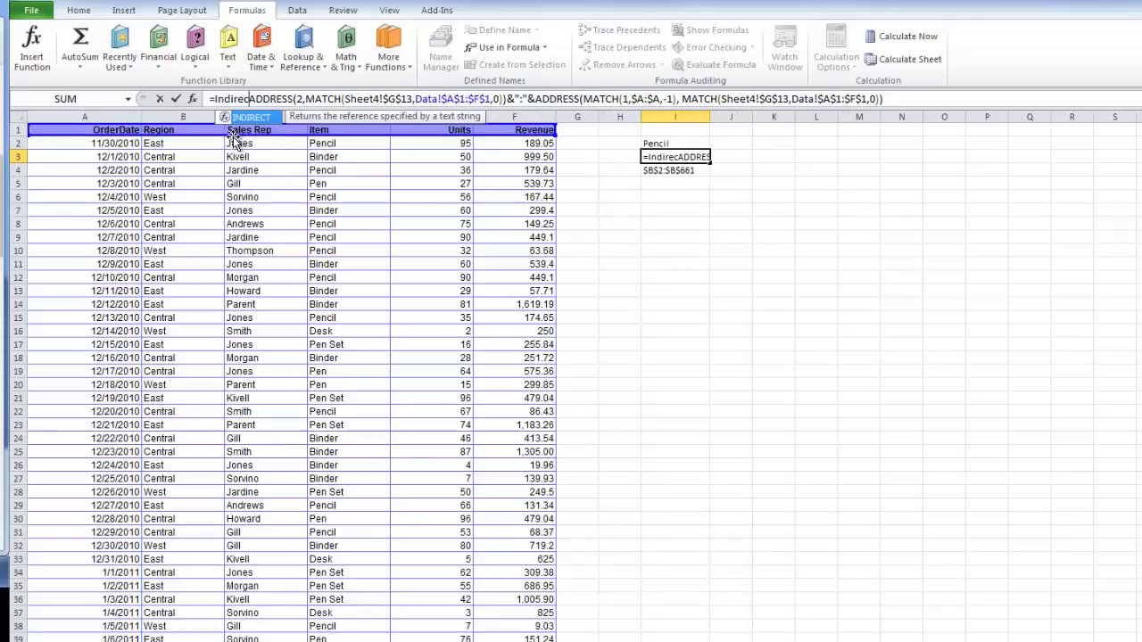
pyautogui.press('Tab')
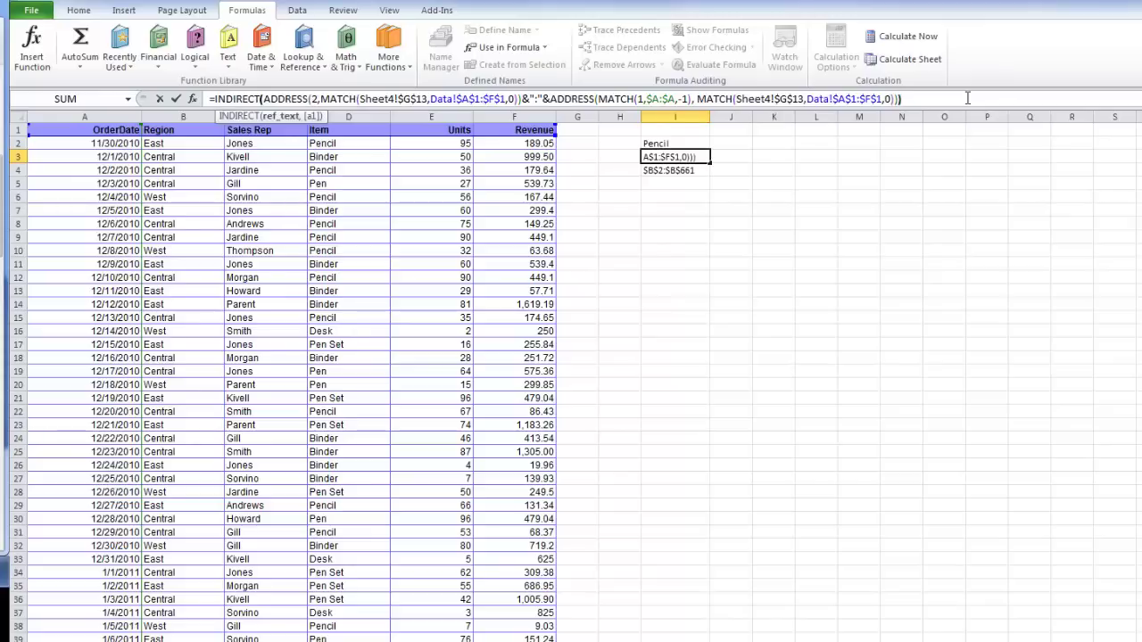
pyautogui.press('Return')
# Wrap the whole I4 range formula in the INDIRECT function.
pyautogui.click(217, 93)
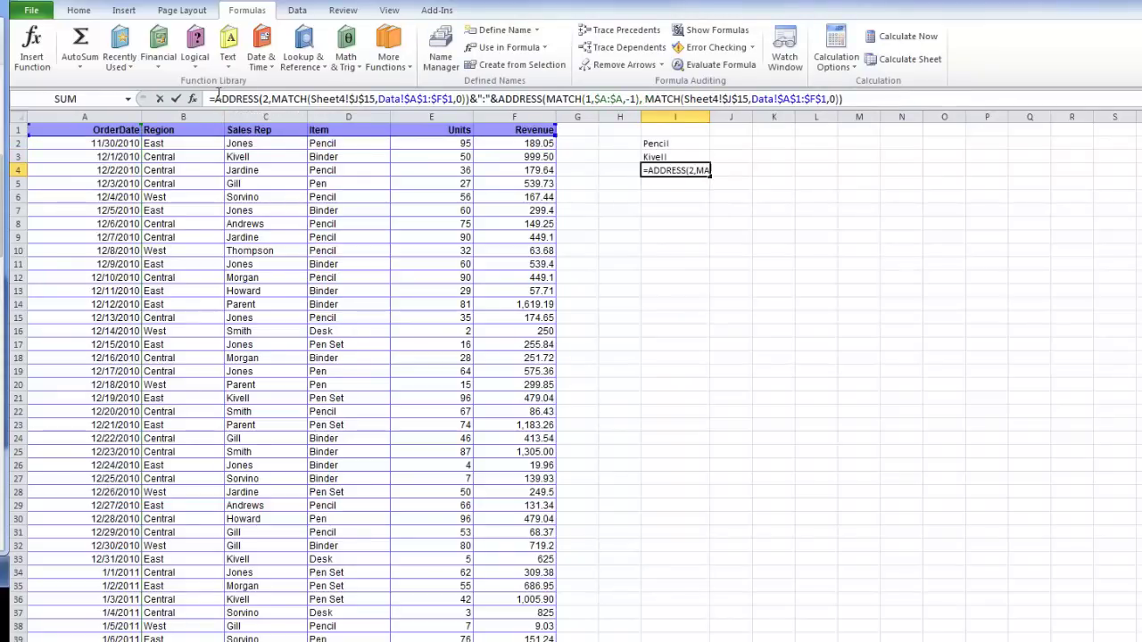
pyautogui.write('Indirect')
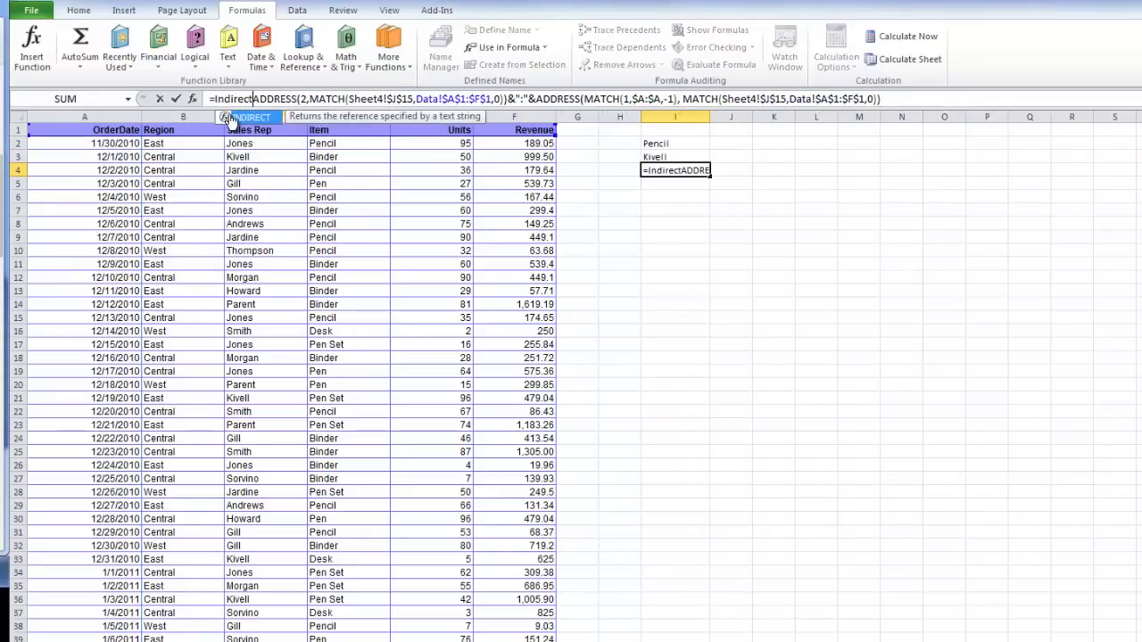
pyautogui.doubleClick(229, 119)
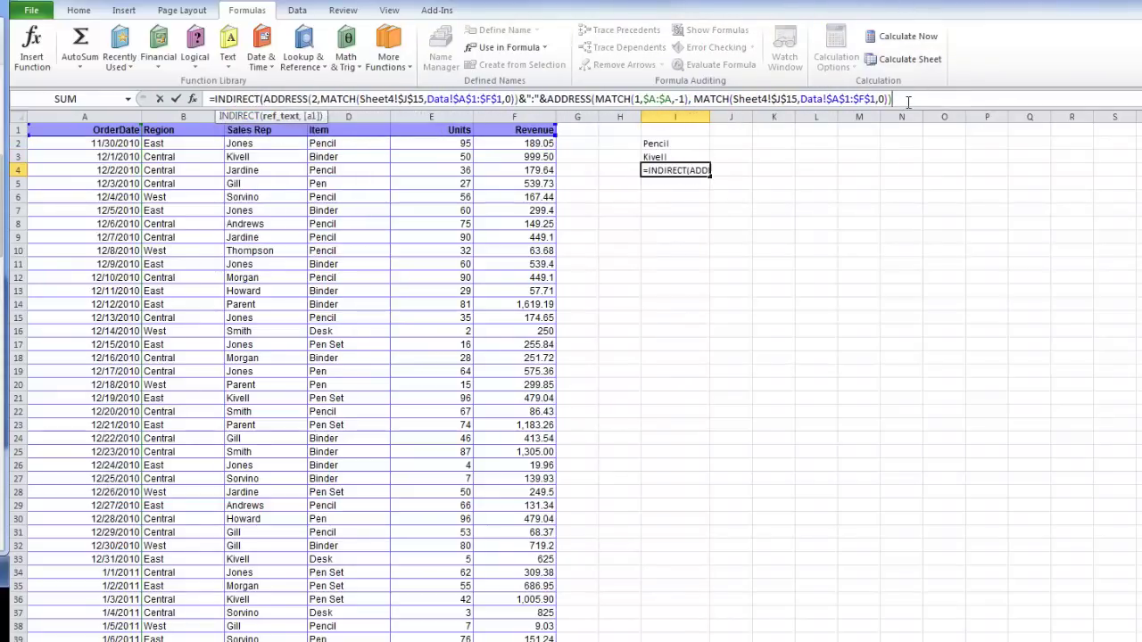
pyautogui.press('Return')
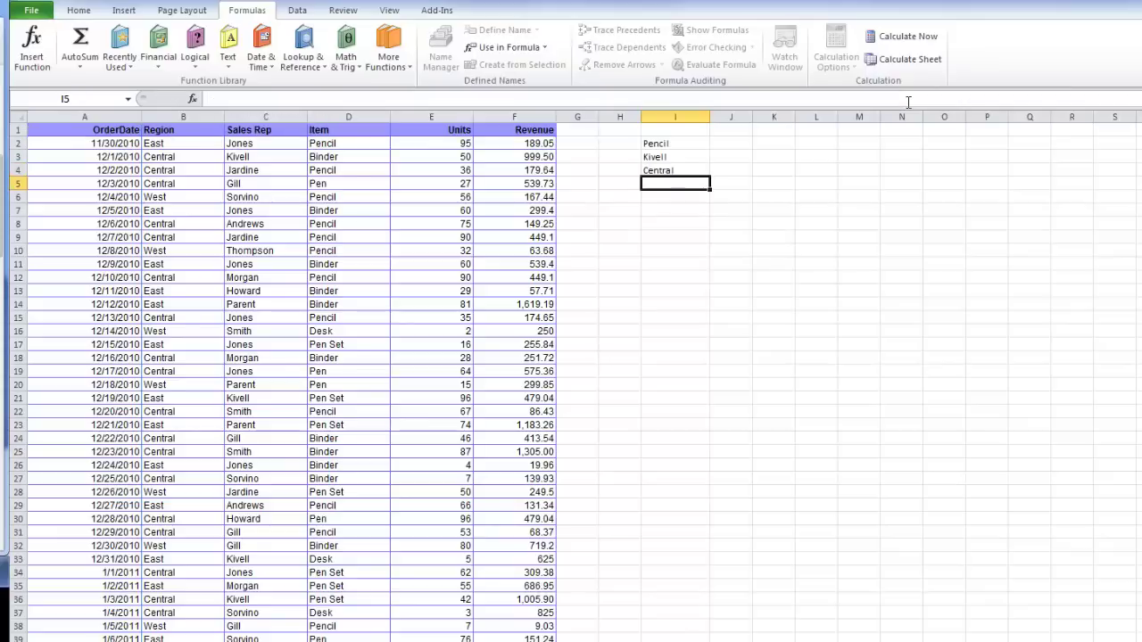
# Copy the complete INDIRECT formula text from cell I2, leaving the cell's formula as it is.
pyautogui.press('Up')
pyautogui.press('Up')
pyautogui.press('Up')
pyautogui.moveTo(927, 100); pyautogui.dragTo(178, 105)
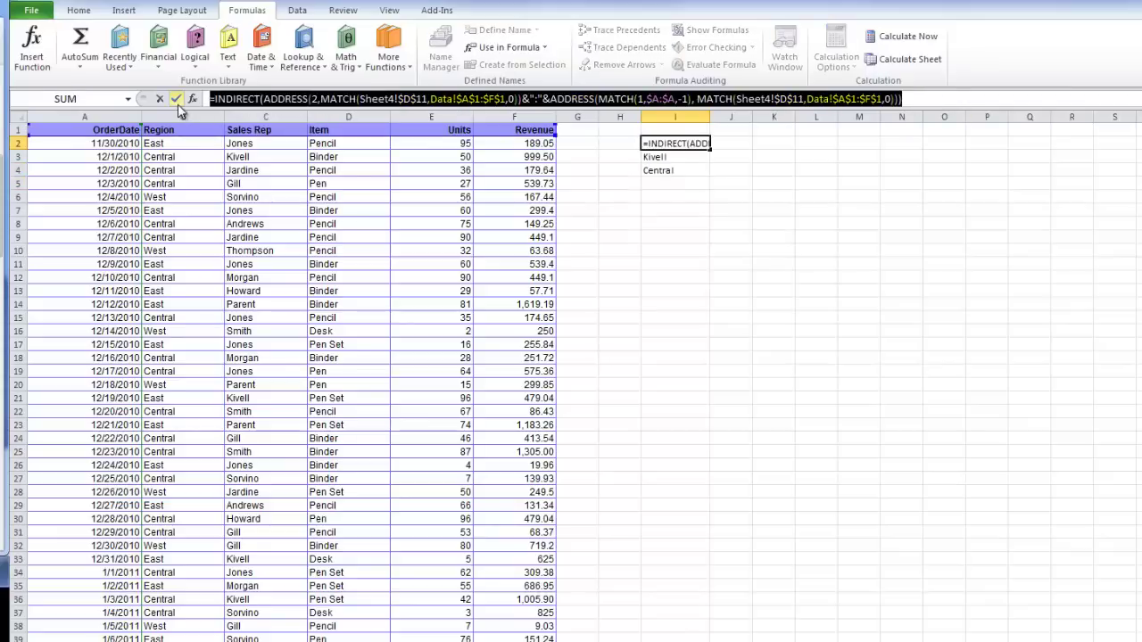
pyautogui.press('Return')
# Define a workbook-level name BIGRANGE1 that refers to the copied INDIRECT formula.
pyautogui.hotkey('ctrl', 'F3')
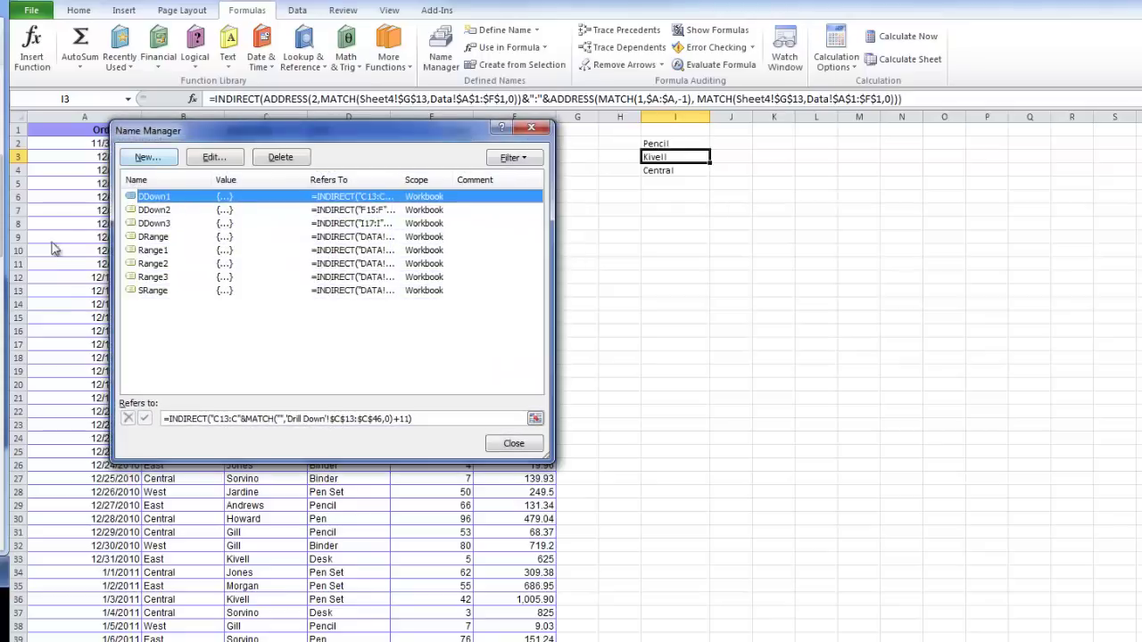
pyautogui.click(153, 157)
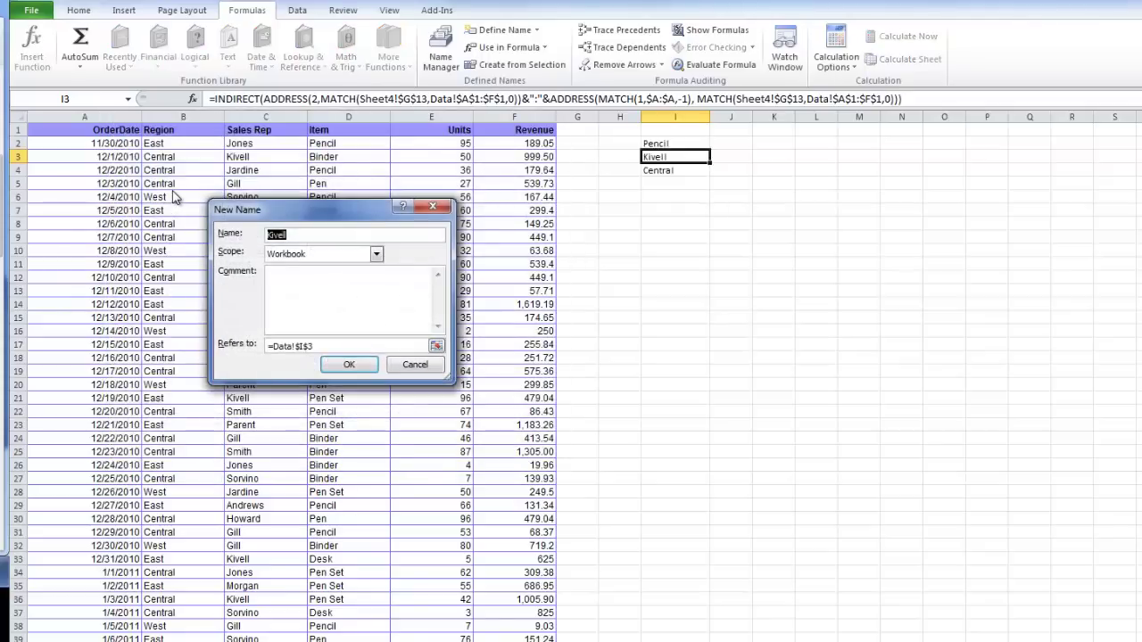
pyautogui.write('RA')
pyautogui.press('BackSpace')
pyautogui.press('BackSpace')
pyautogui.write('BIGRANGE1')
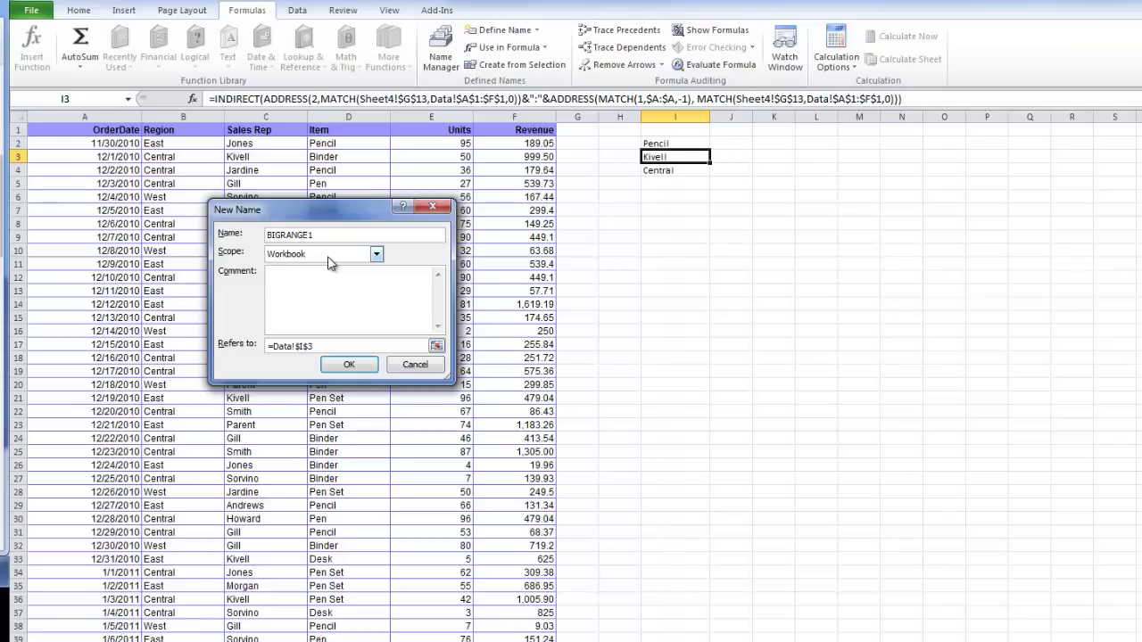
pyautogui.moveTo(314, 346); pyautogui.dragTo(224, 340)
pyautogui.hotkey('ctrl', 'v')
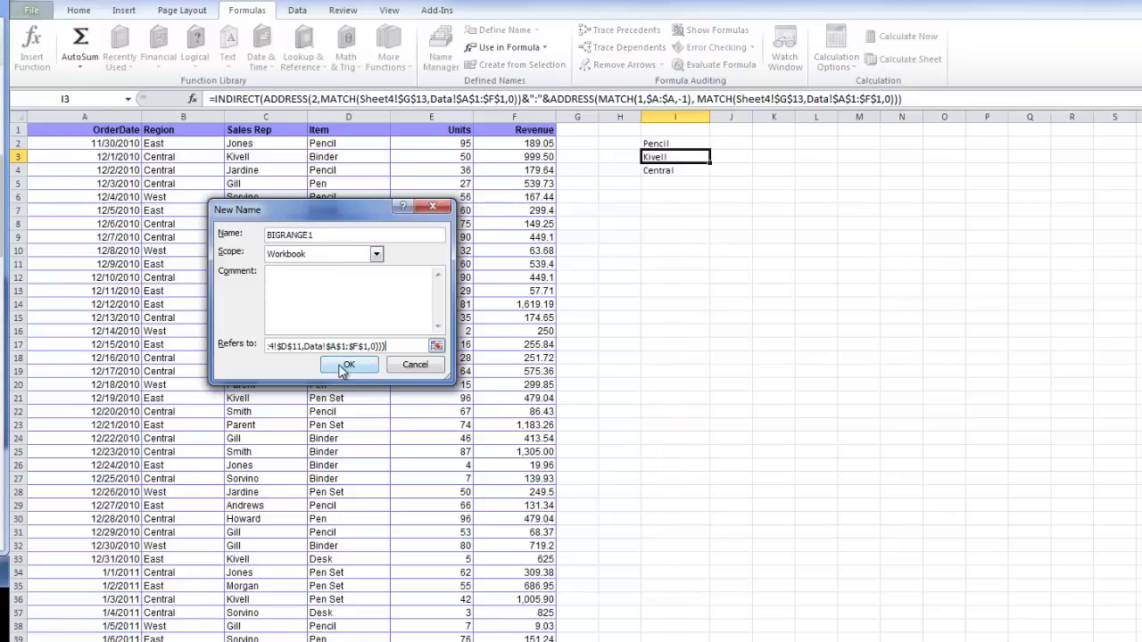
pyautogui.click(349, 364)
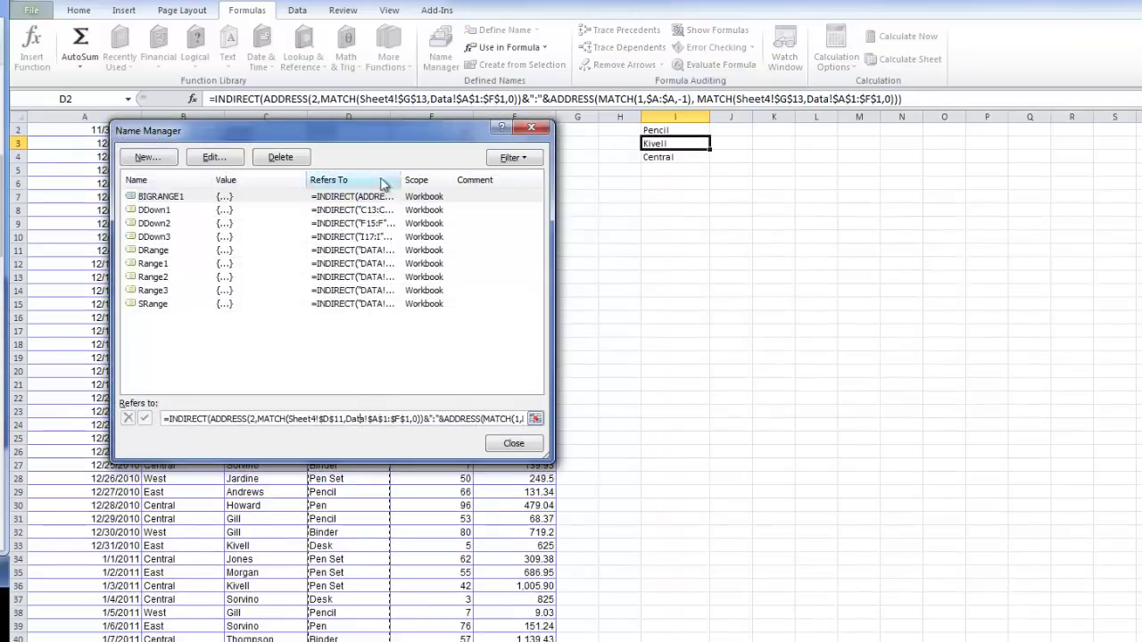
# Check which cells BIGRANGE1 covers by following its outlined range down the Data sheet, and close the Name Manager.
pyautogui.moveTo(406, 134); pyautogui.dragTo(848, 177)
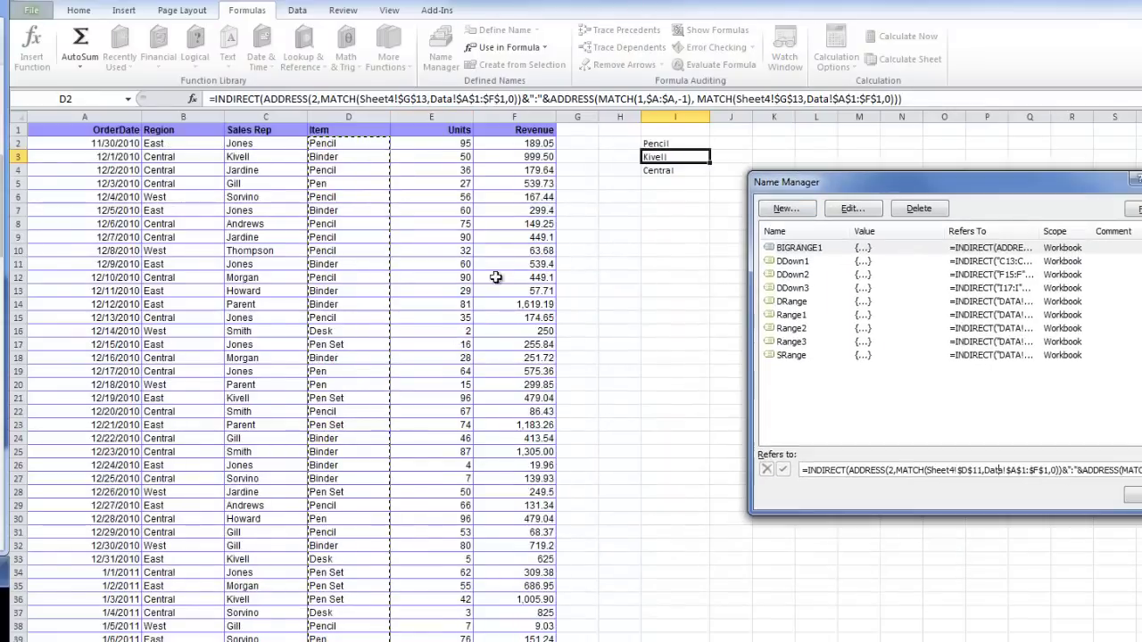
pyautogui.scroll(-5, 348, 178)
pyautogui.scroll(-15, 347, 179)
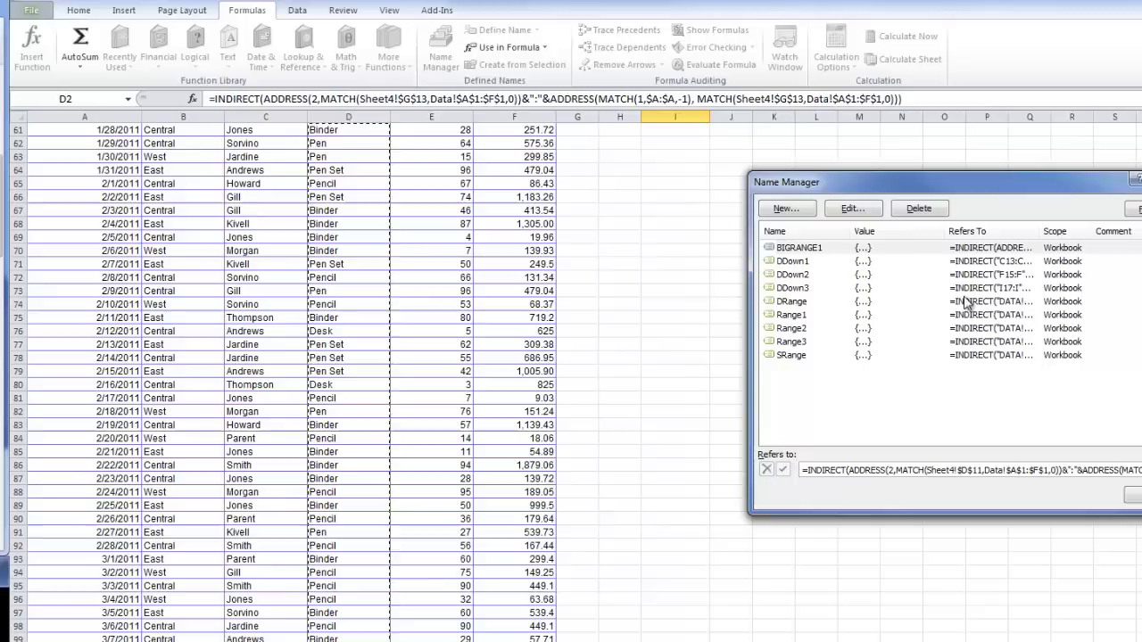
pyautogui.scroll(-5, 348, 357)
pyautogui.scroll(-20, 348, 375)
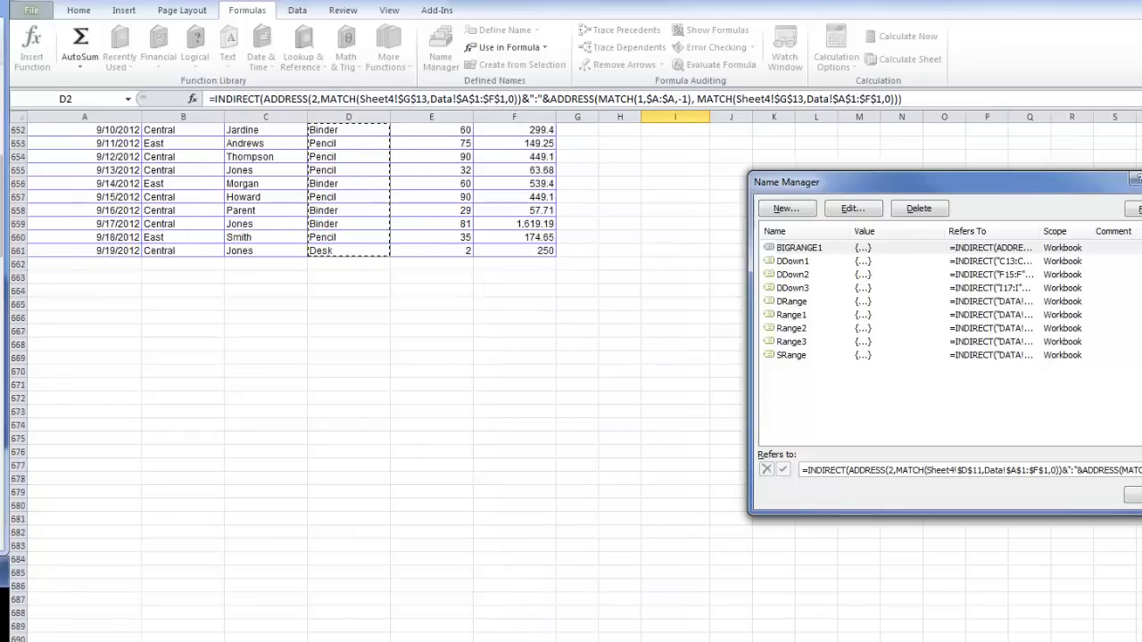
pyautogui.scroll(20, 998, 470)
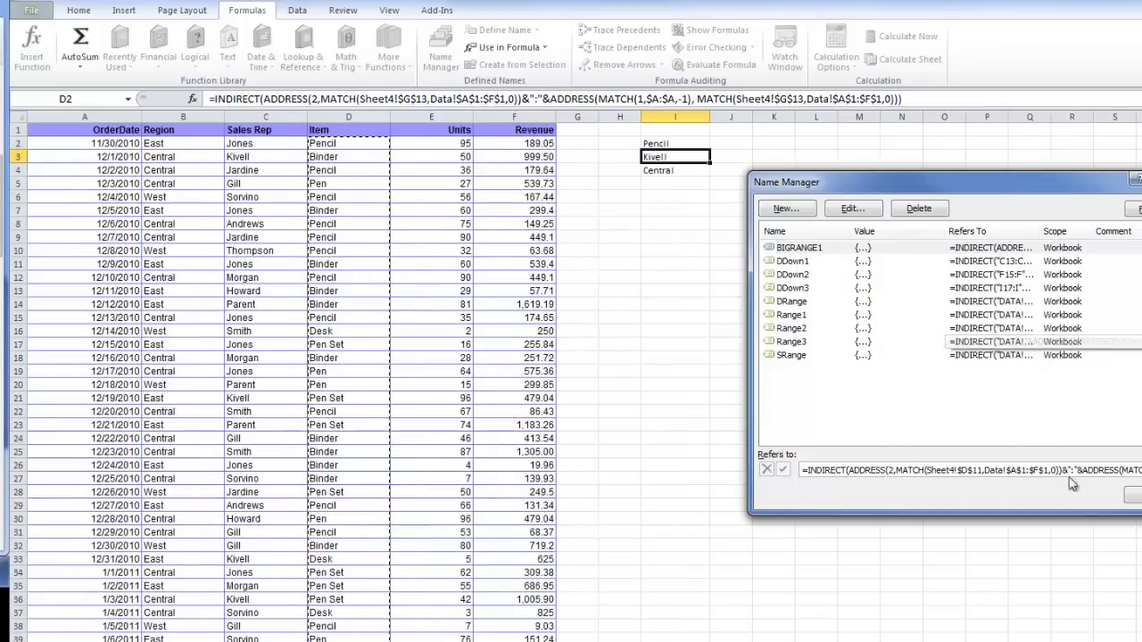
pyautogui.click(1135, 496)
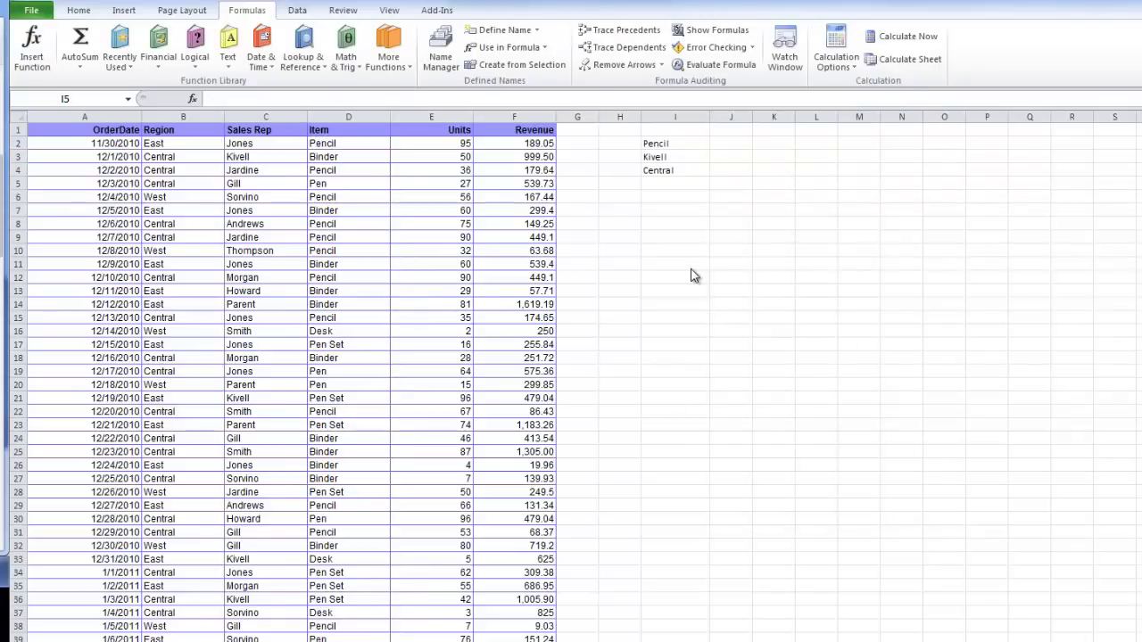
# Review the defined names BIGRANGE1, BIGRANGE2 and BIGRANGE3 and inspect the range BIGRANGE1 refers to.
pyautogui.hotkey('ctrl', 'F3')
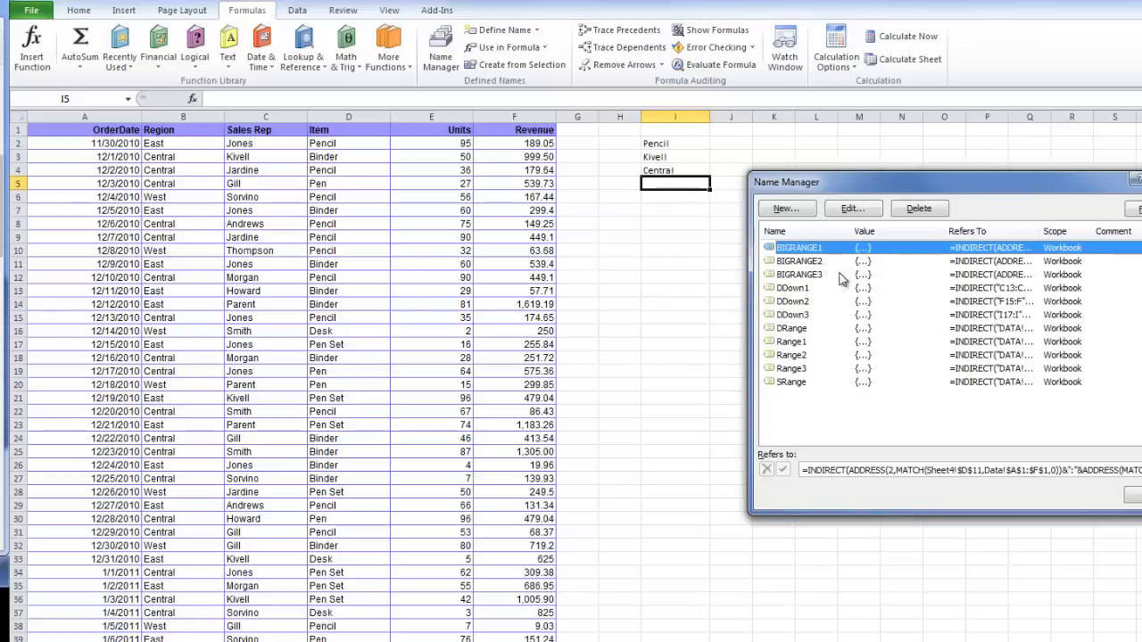
pyautogui.click(858, 470)
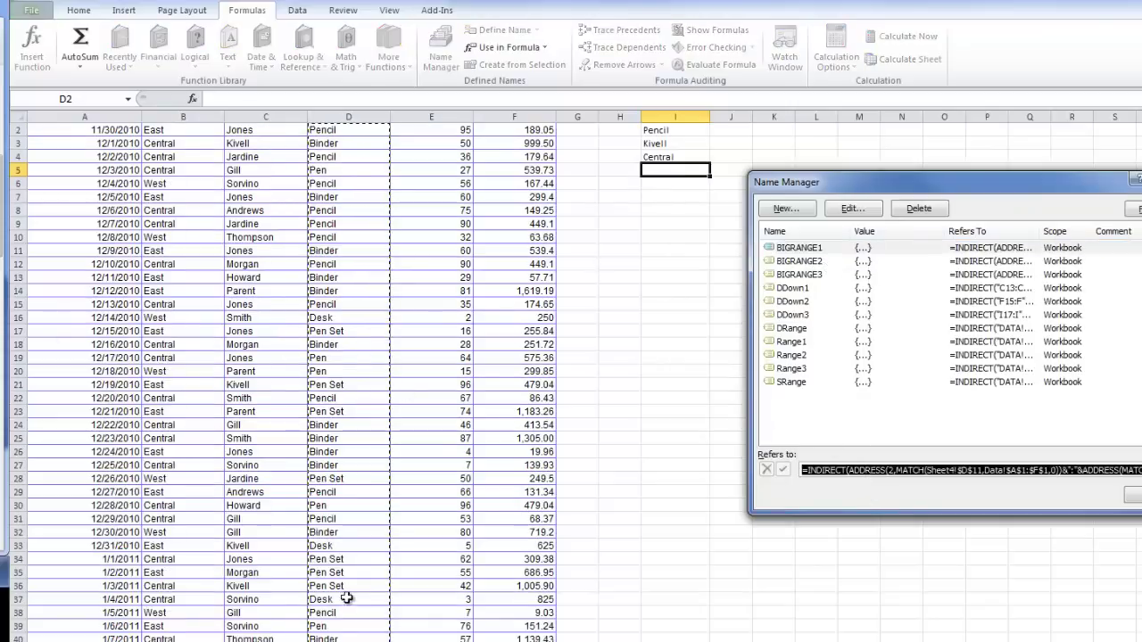
pyautogui.press('Escape')
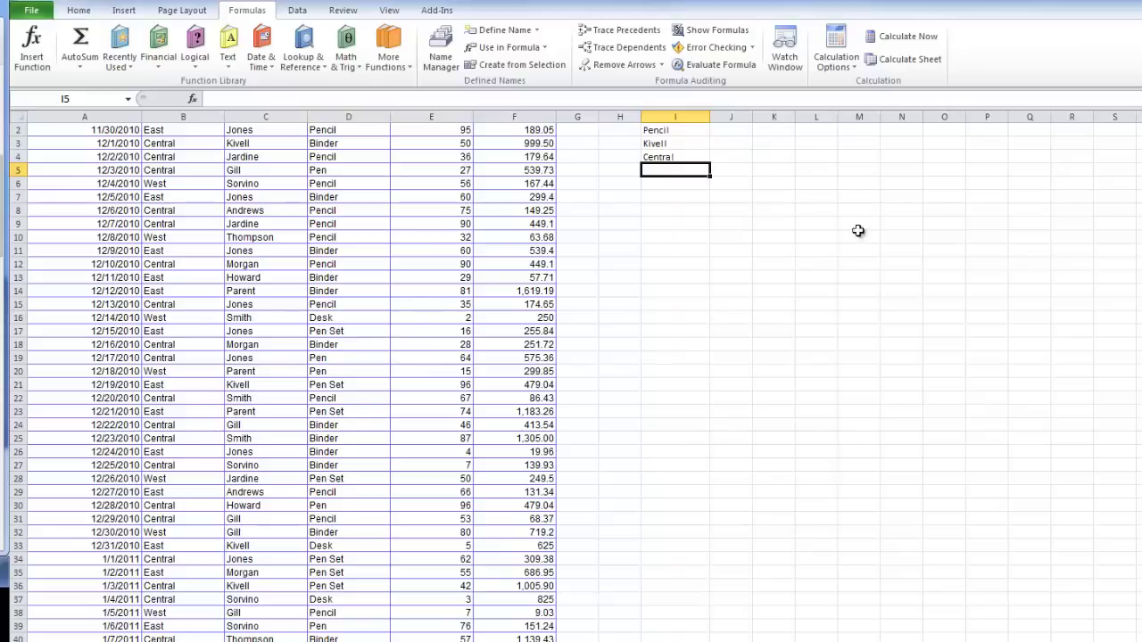
pyautogui.scroll(1, 858, 231)
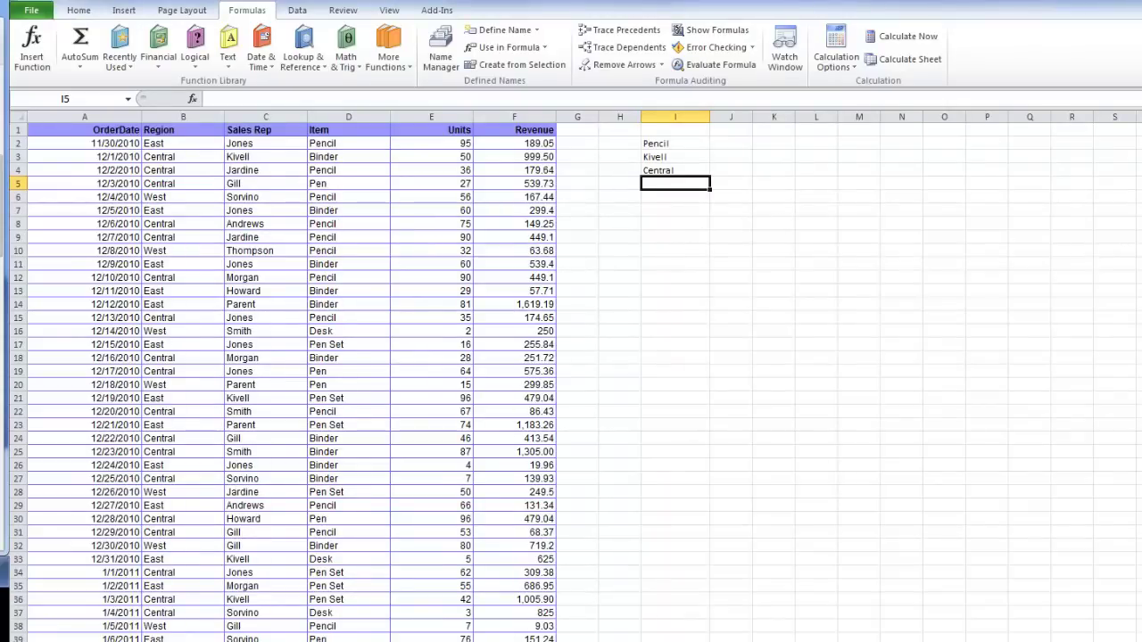
# On the menu sheet, view the choices in the C10 measure dropdown without changing the selection.
pyautogui.hotkey('ctrl', 'pagedown')
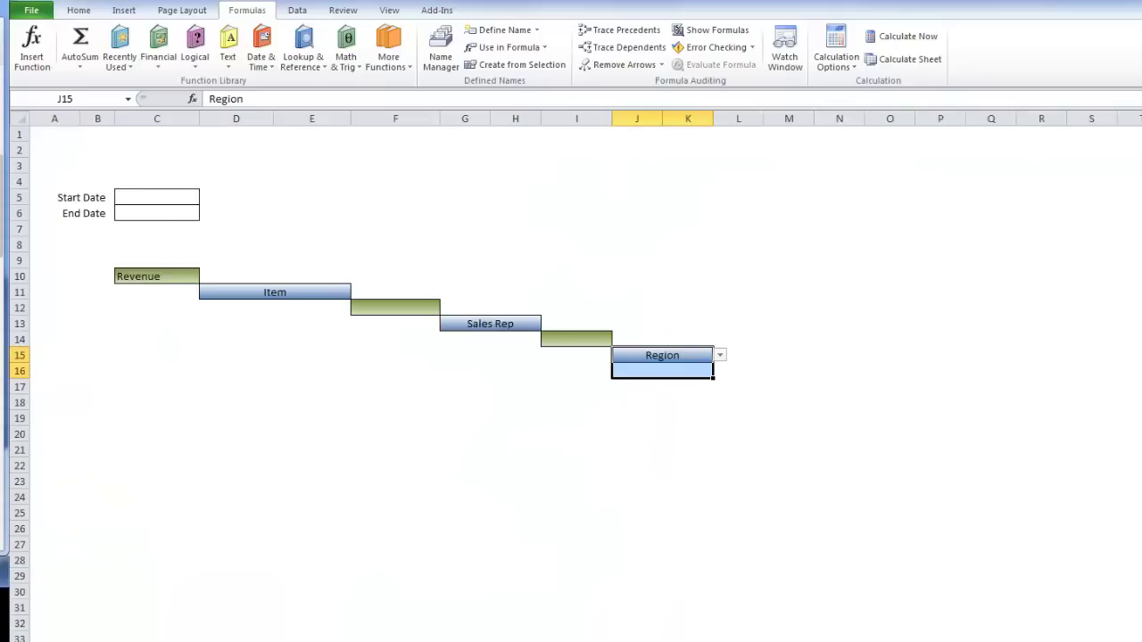
pyautogui.click(168, 276)
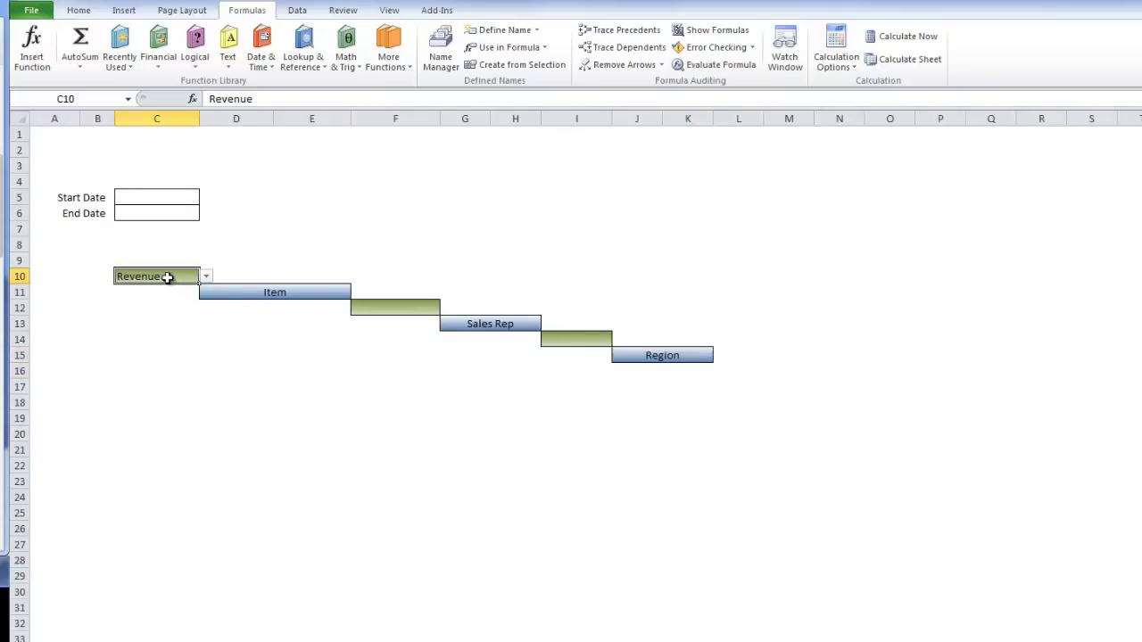
pyautogui.click(207, 278)
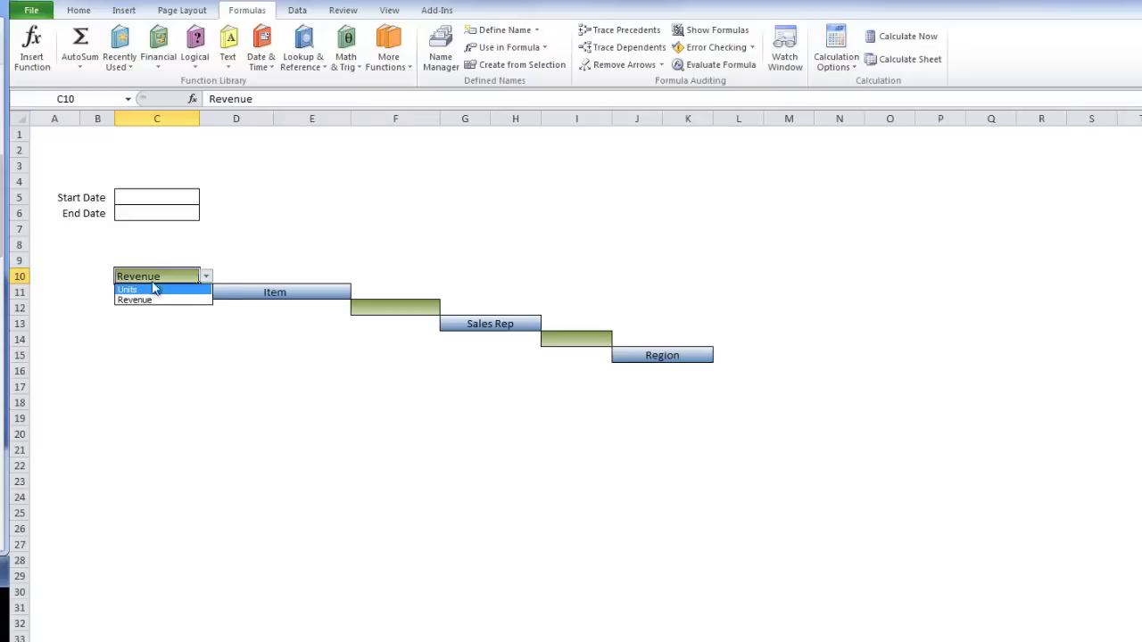
pyautogui.click(169, 259)
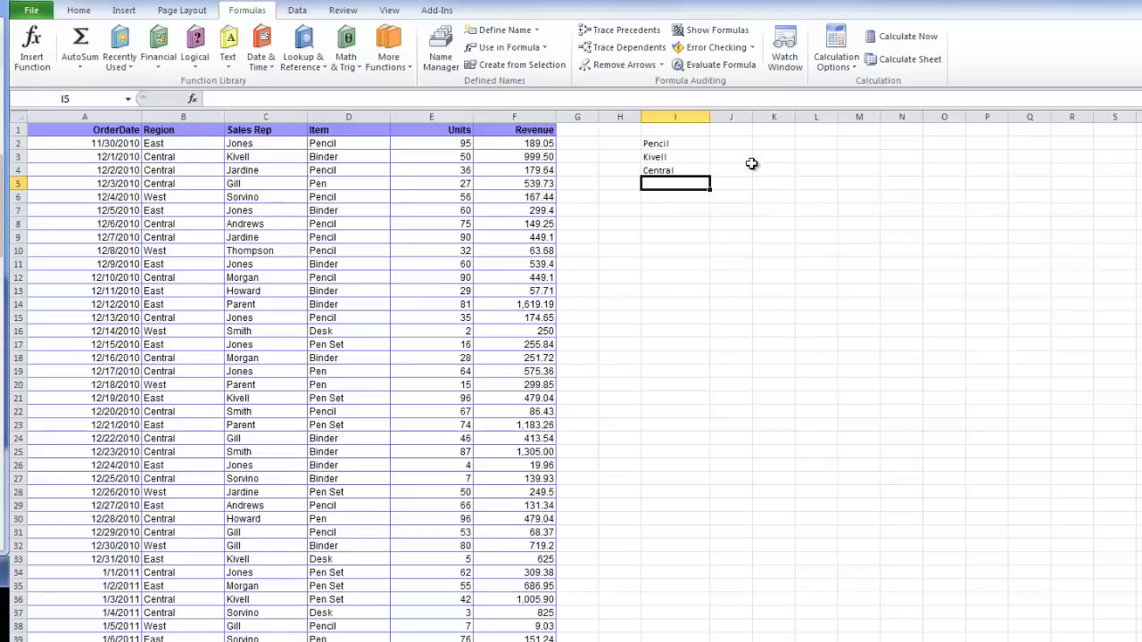
# Clear the helper range formulas from I2:I5 on the Data sheet.
pyautogui.moveTo(657, 145); pyautogui.dragTo(671, 174)
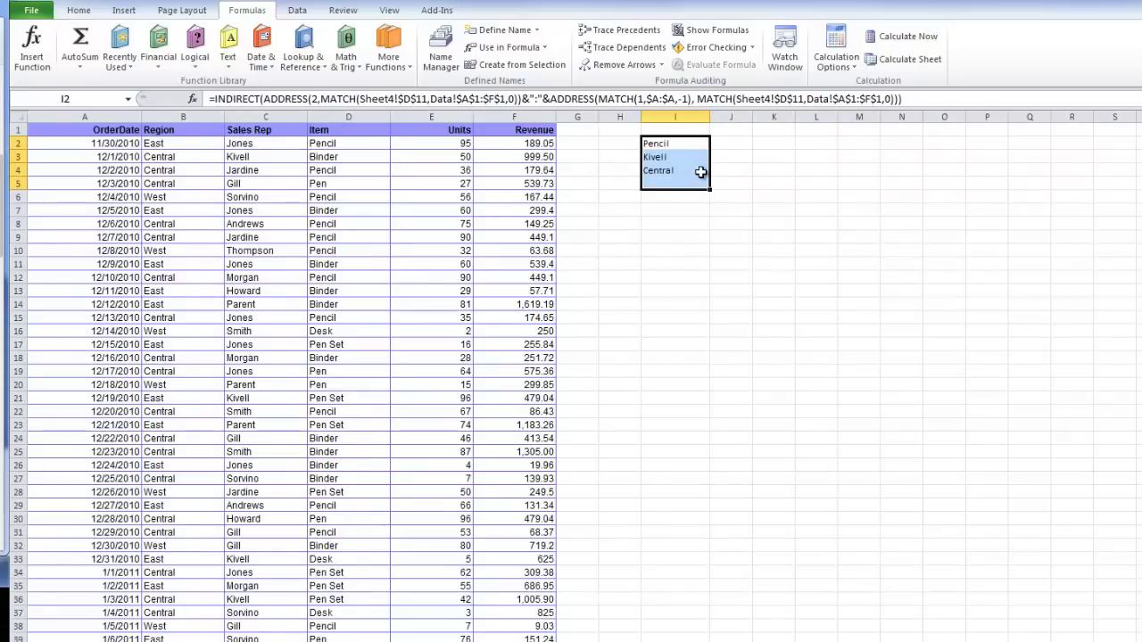
pyautogui.press('Delete')
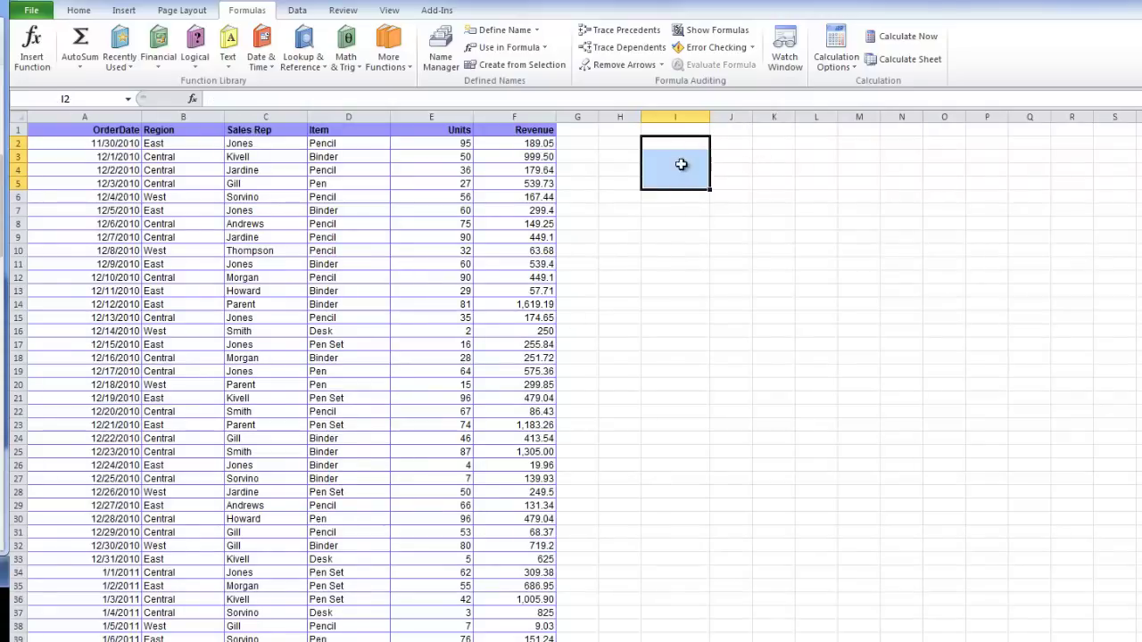
# In H2 of the Data sheet, start an ADDRESS formula with row 2 and a nested MATCH looking up Sheet4!$C$10.
pyautogui.click(623, 147)
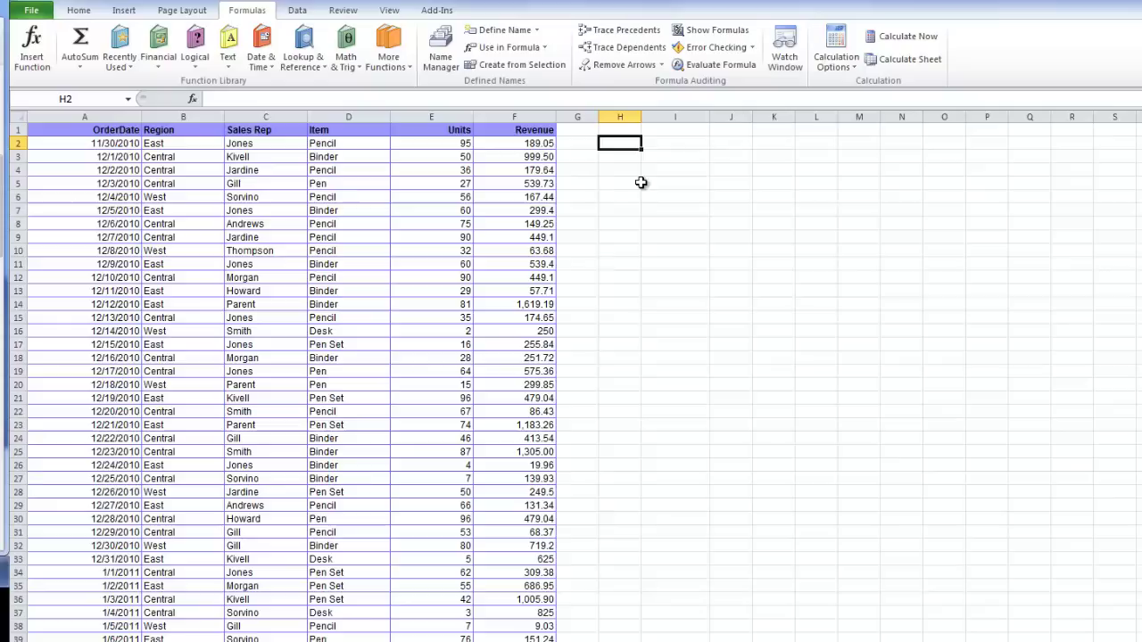
pyautogui.write('=')
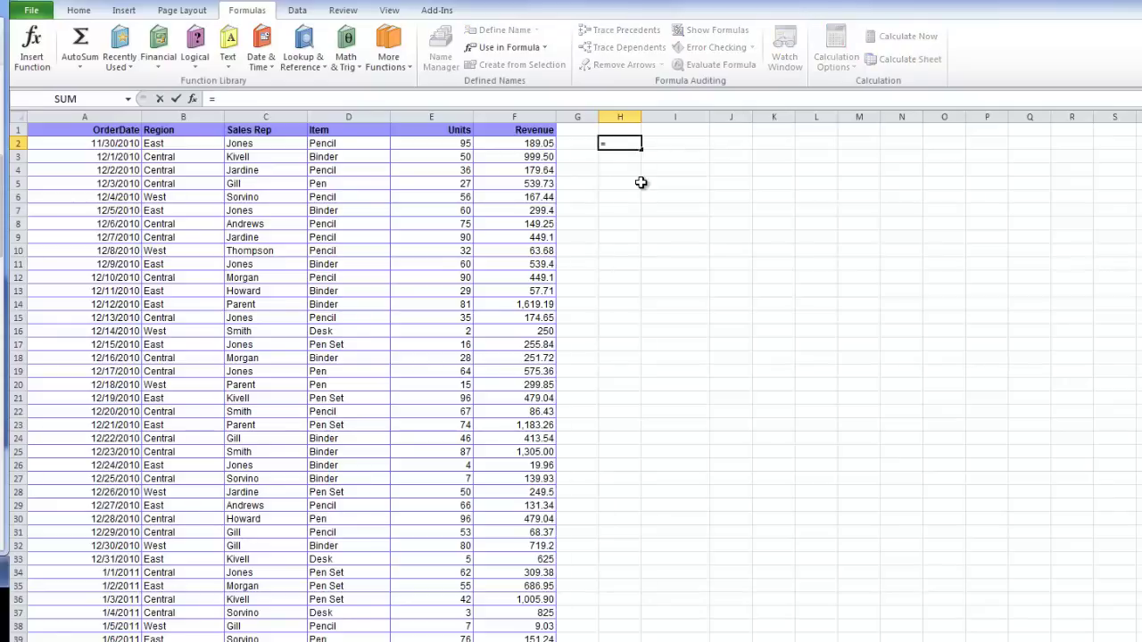
pyautogui.write('address')
pyautogui.press('Tab')
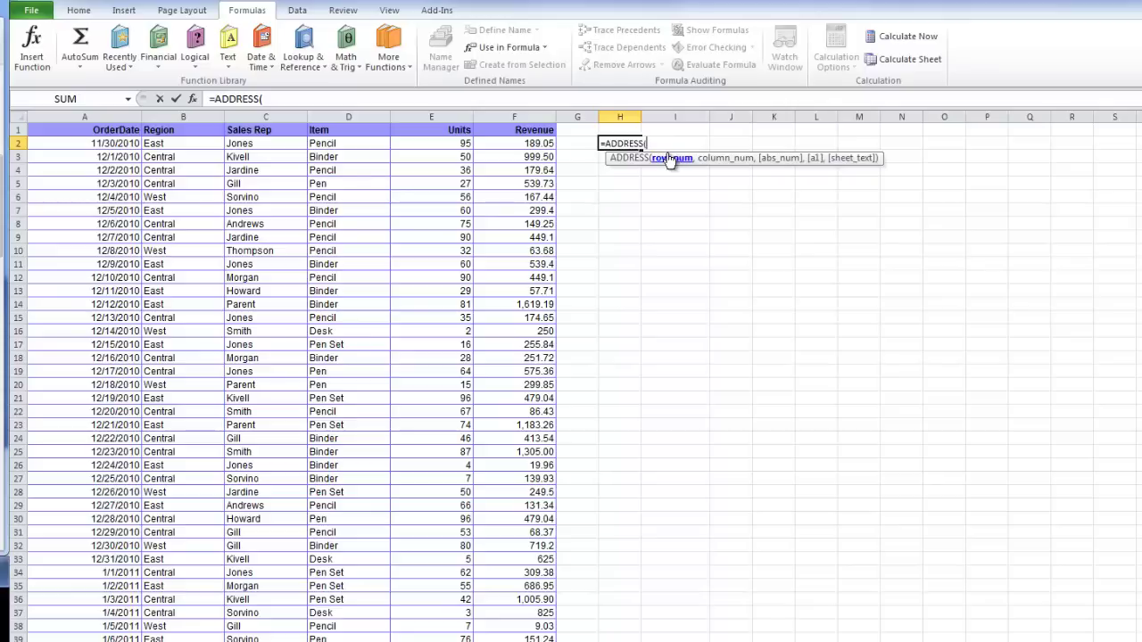
pyautogui.write('2,')
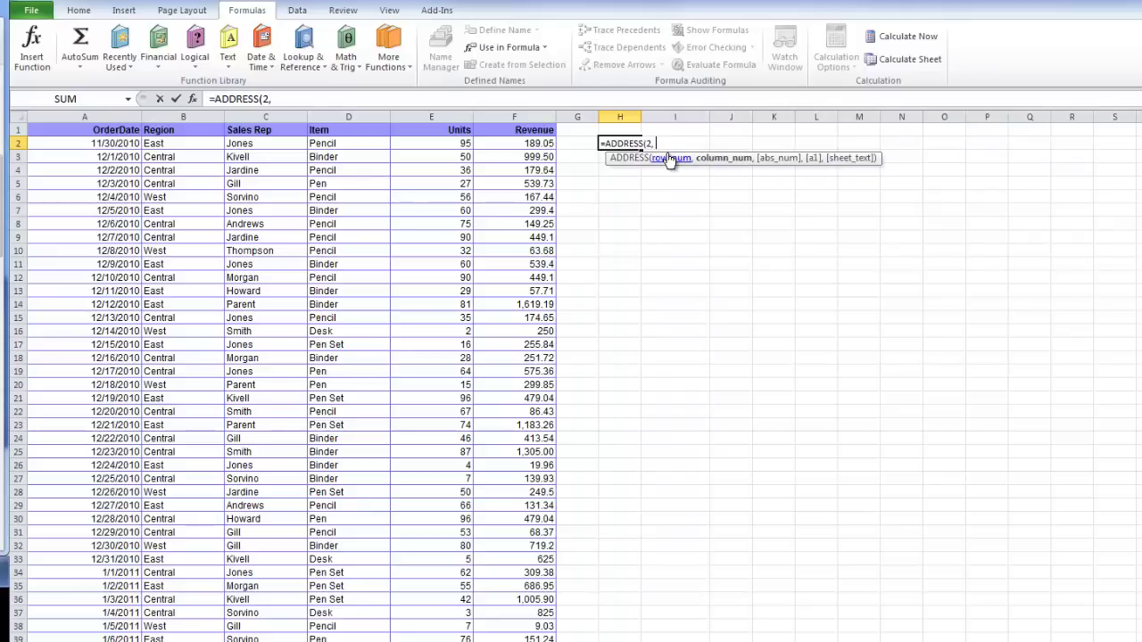
pyautogui.write(' mat')
pyautogui.press('Tab')
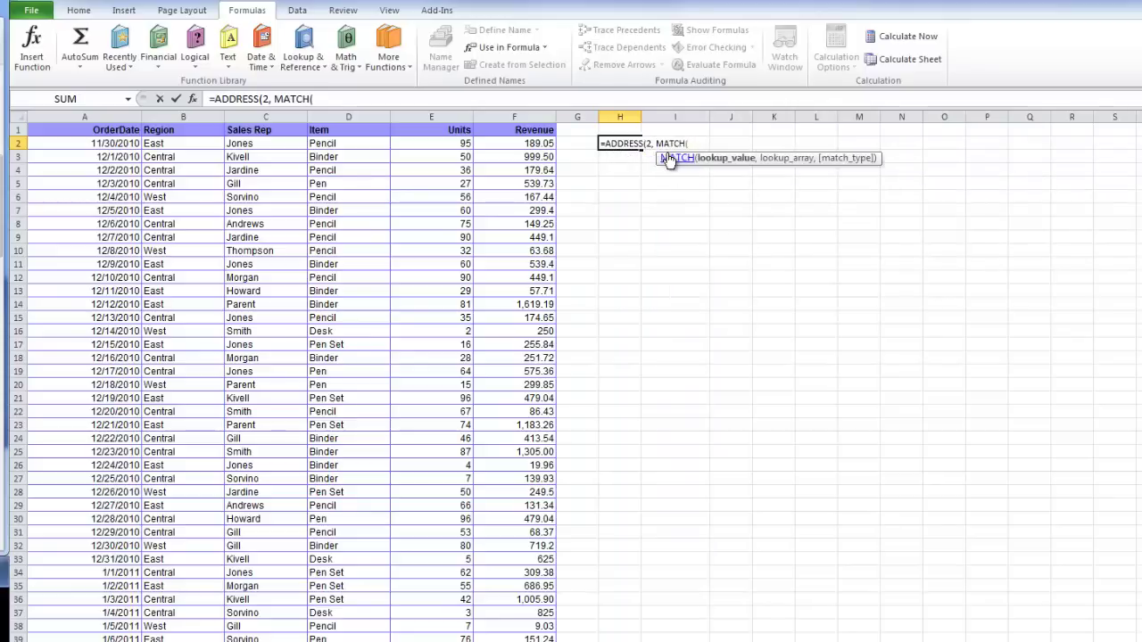
pyautogui.hotkey('ctrl', 'pagedown')
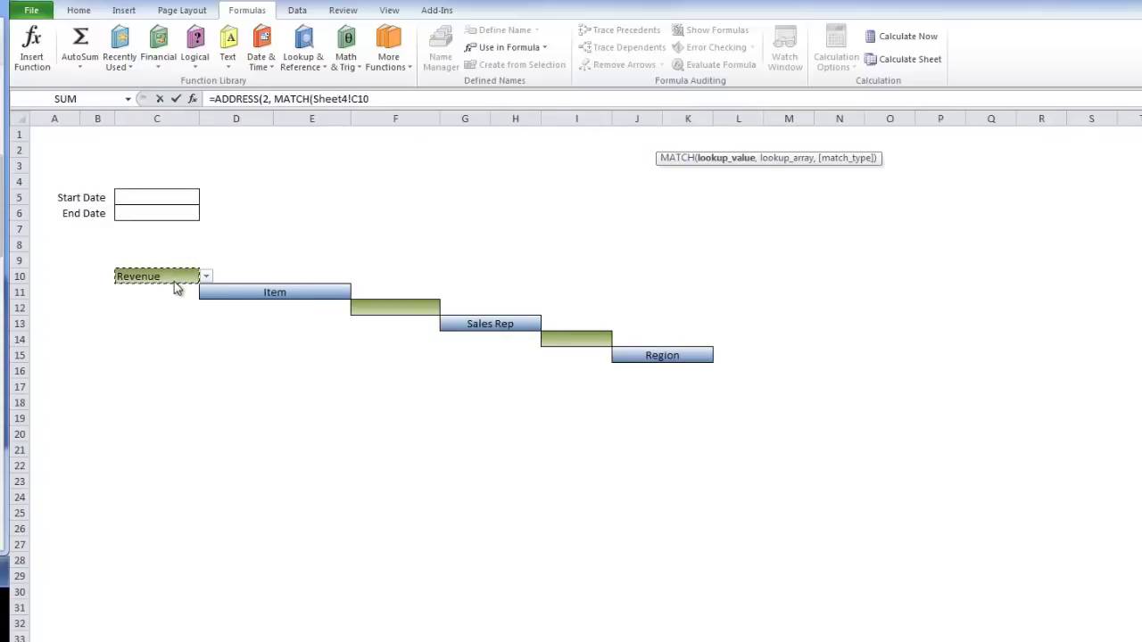
pyautogui.click(369, 99)
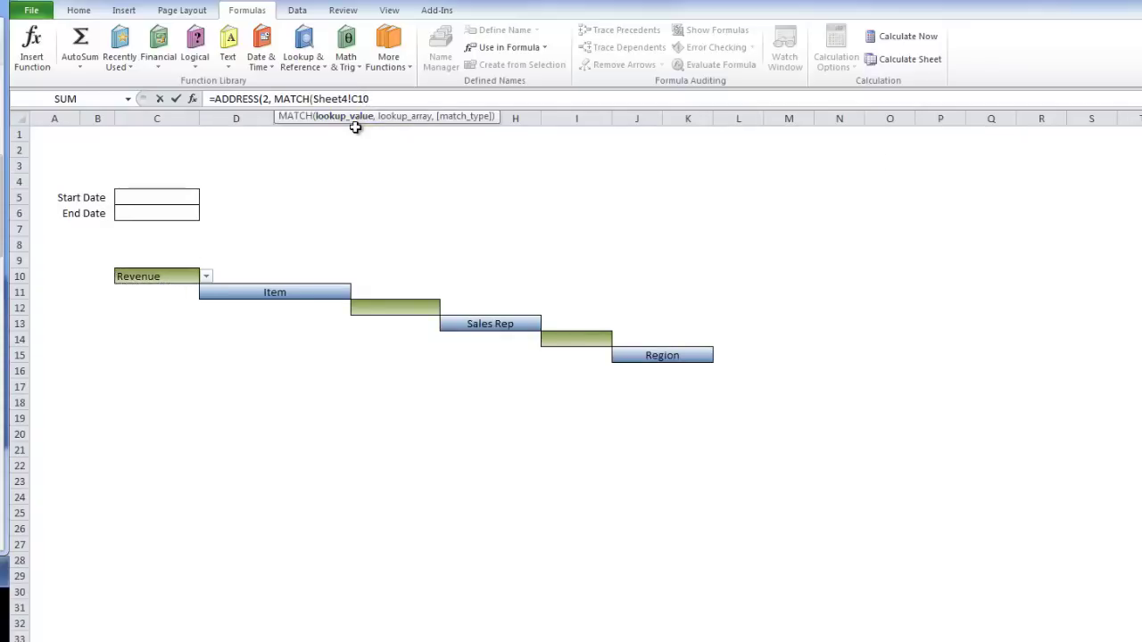
pyautogui.press('F4')
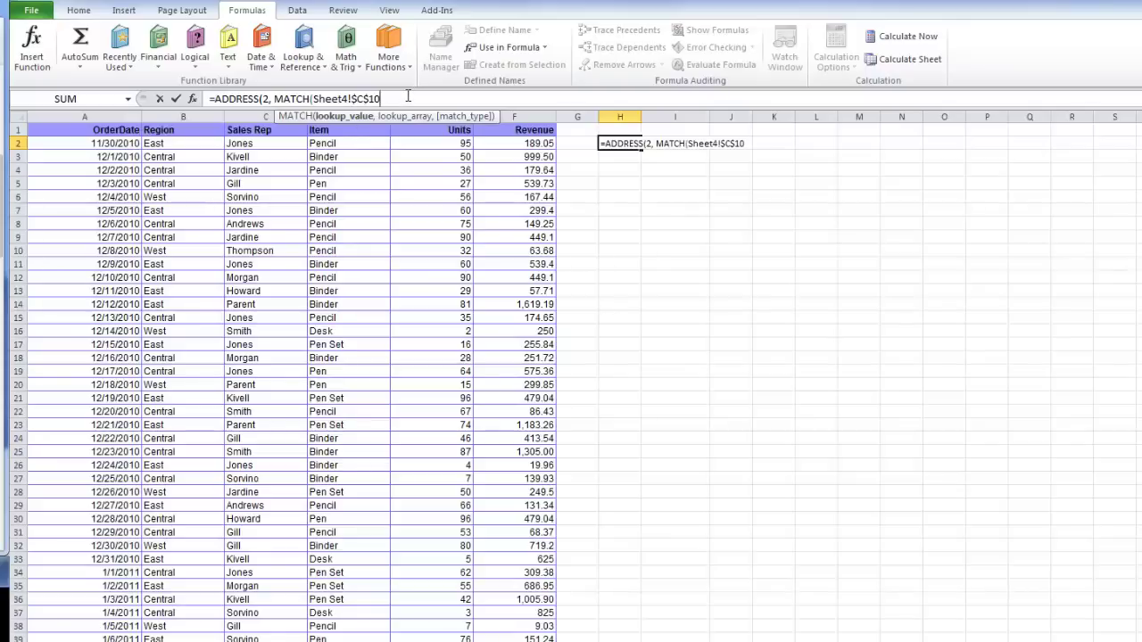
# Complete the MATCH with the header range Data!$A$1:$F$1 and match type 0, and enter the formula in H2.
pyautogui.write(',')
pyautogui.moveTo(66, 130); pyautogui.dragTo(511, 117)
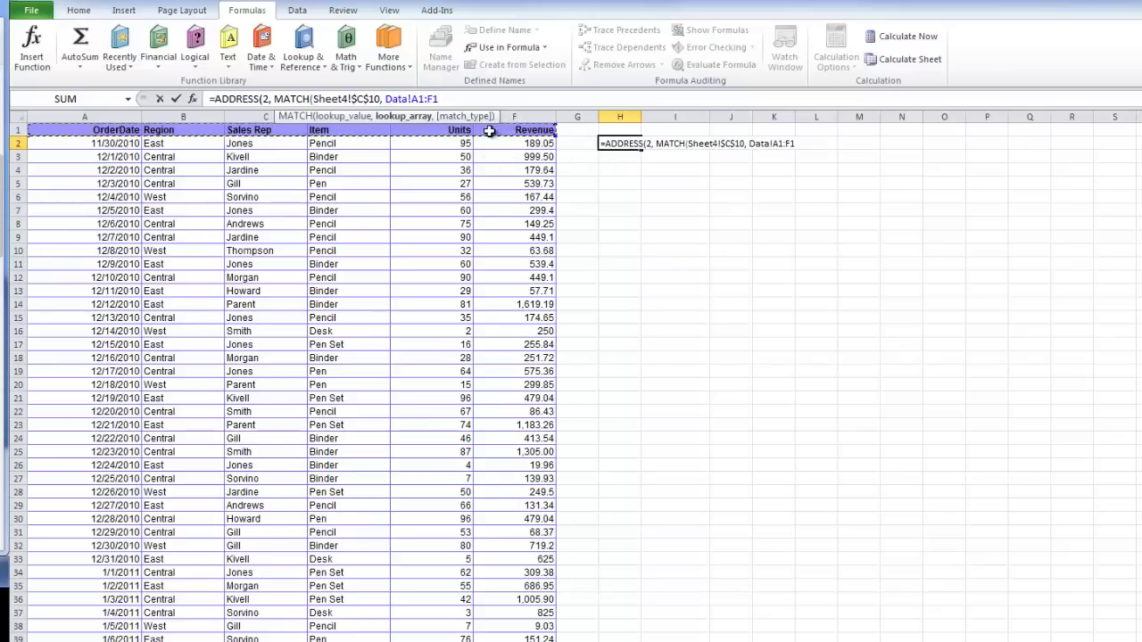
pyautogui.press('F4')
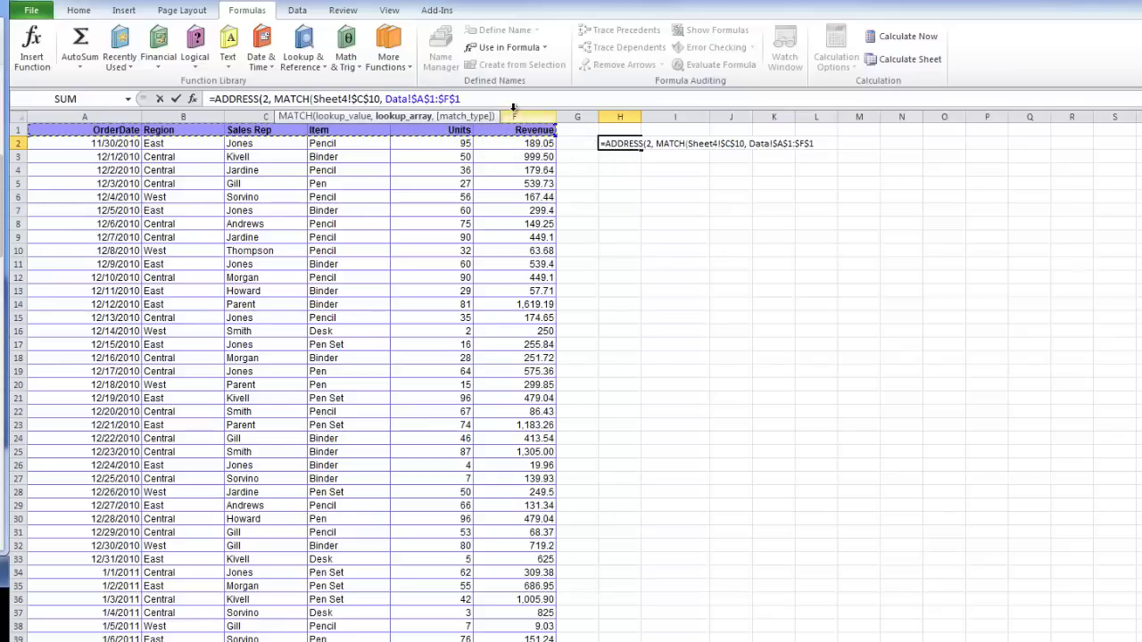
pyautogui.write(', 0))')
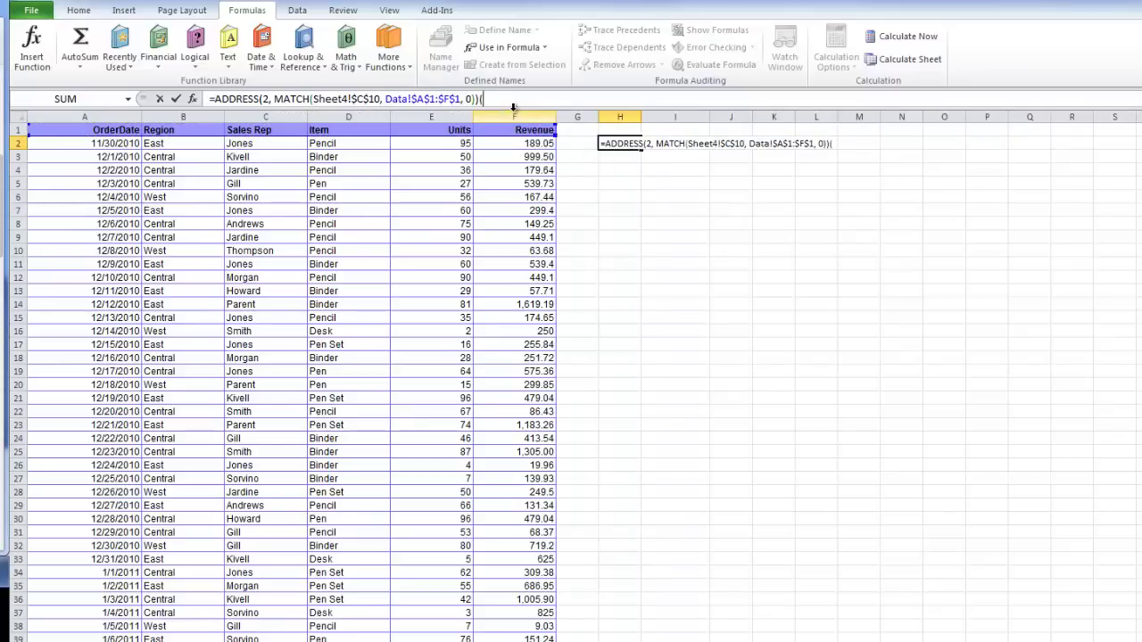
pyautogui.press('BackSpace')
pyautogui.press('Return')
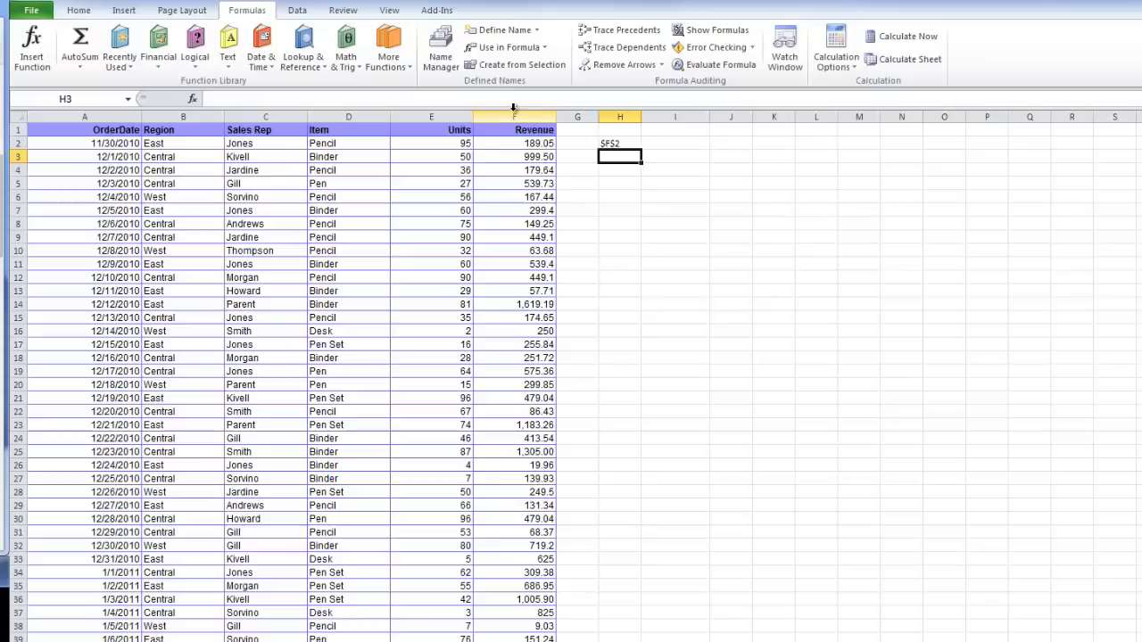
# Extend the H2 formula with &":"& followed by a copy of its ADDRESS expression.
pyautogui.click(620, 143)
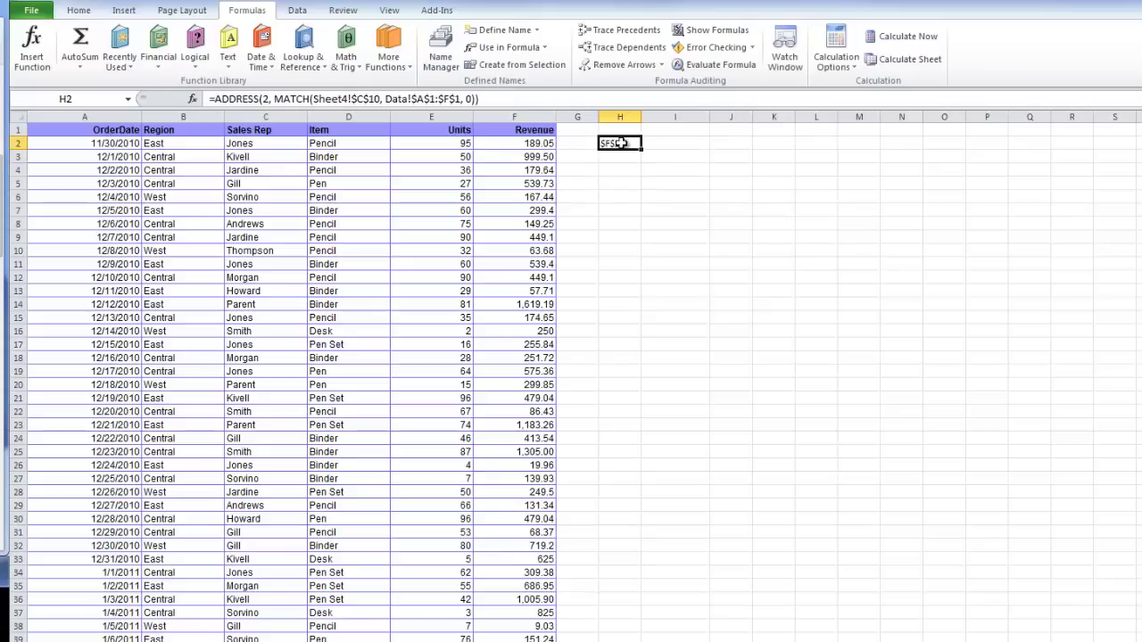
pyautogui.click(548, 95)
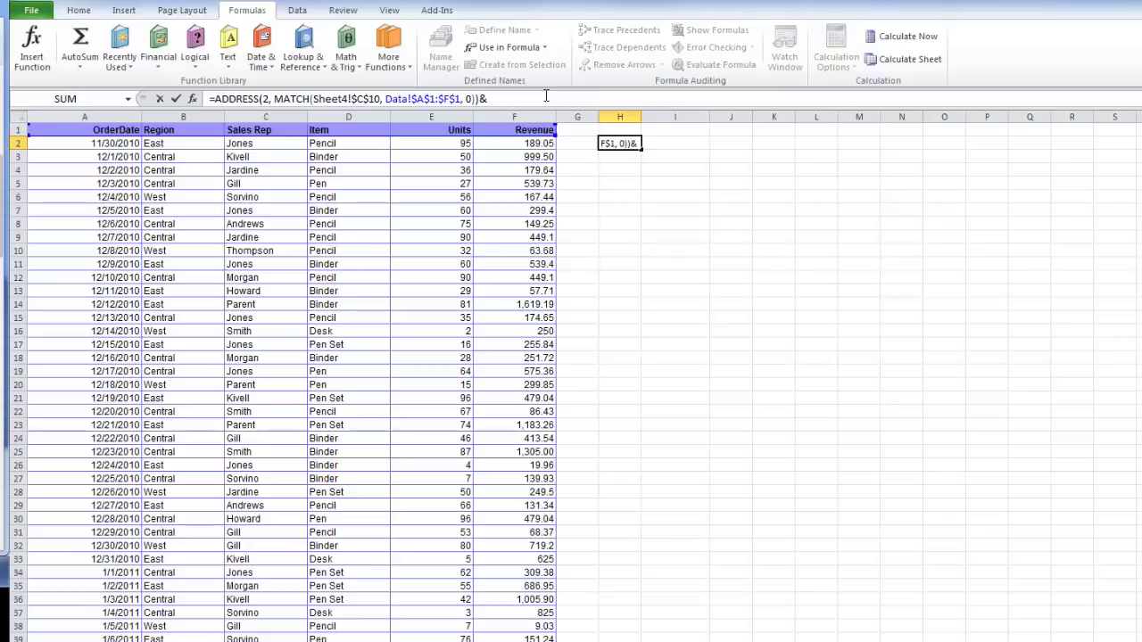
pyautogui.write('":"&')
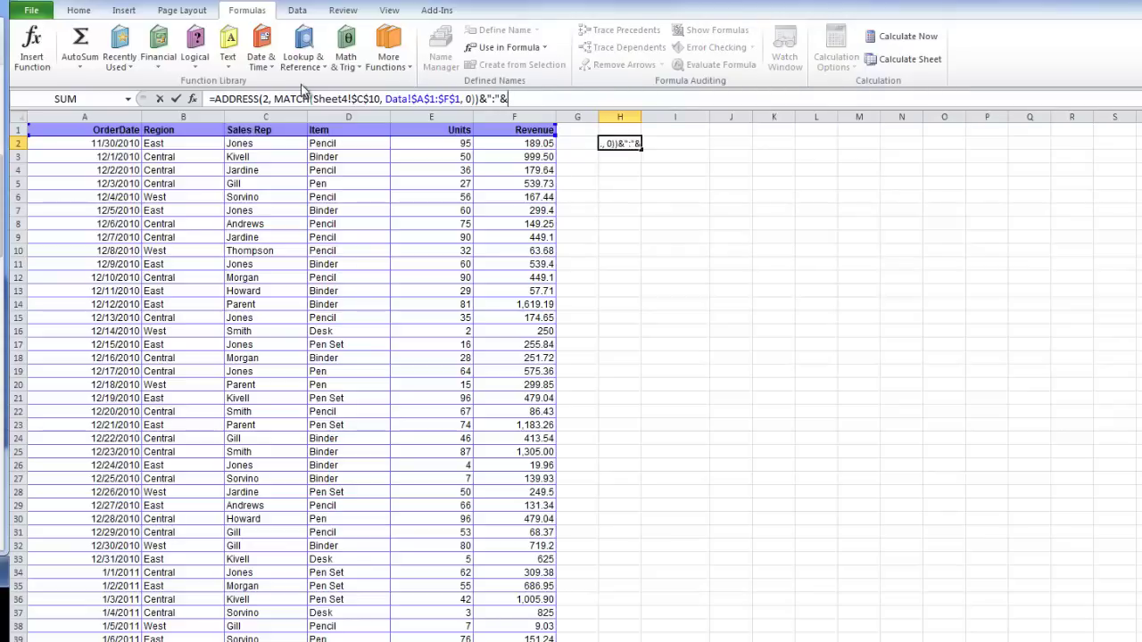
pyautogui.moveTo(215, 99); pyautogui.dragTo(470, 99)
pyautogui.hotkey('ctrl', 'c')
pyautogui.click(539, 99)
pyautogui.hotkey('ctrl', 'v')
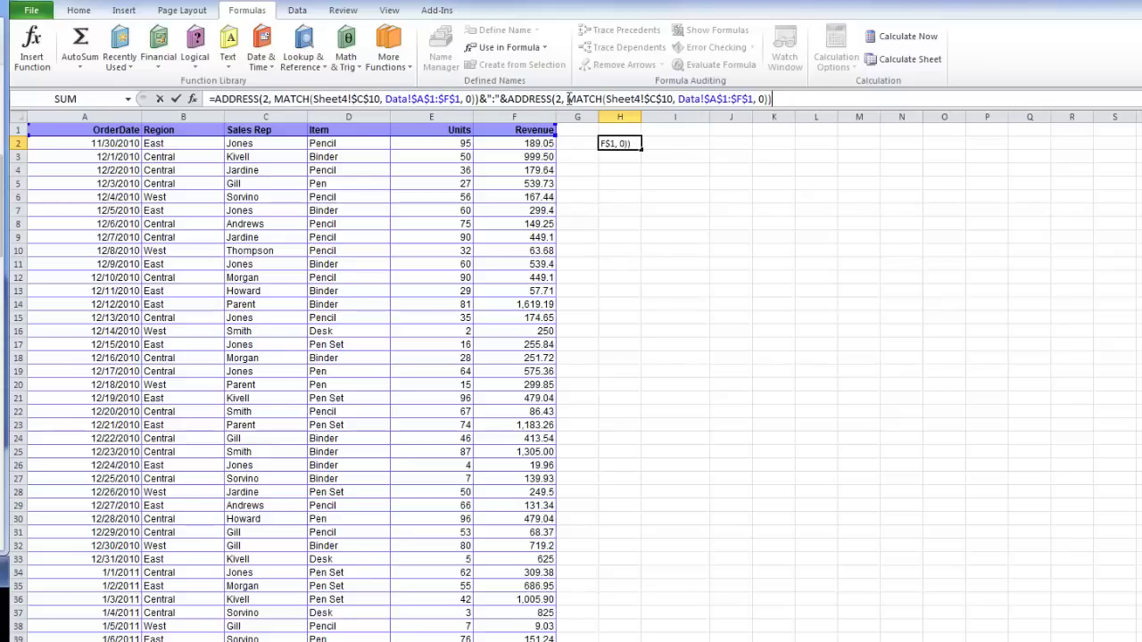
# Replace the row number in the second ADDRESS with a copy of its MATCH expression.
pyautogui.click(567, 99)
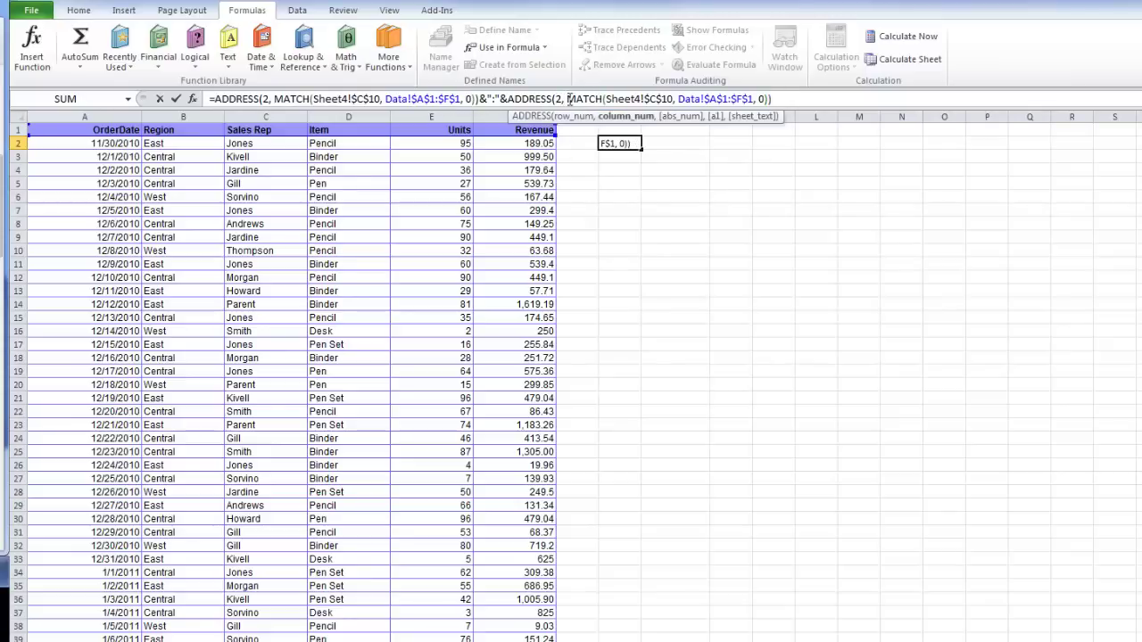
pyautogui.moveTo(568, 98); pyautogui.dragTo(774, 98)
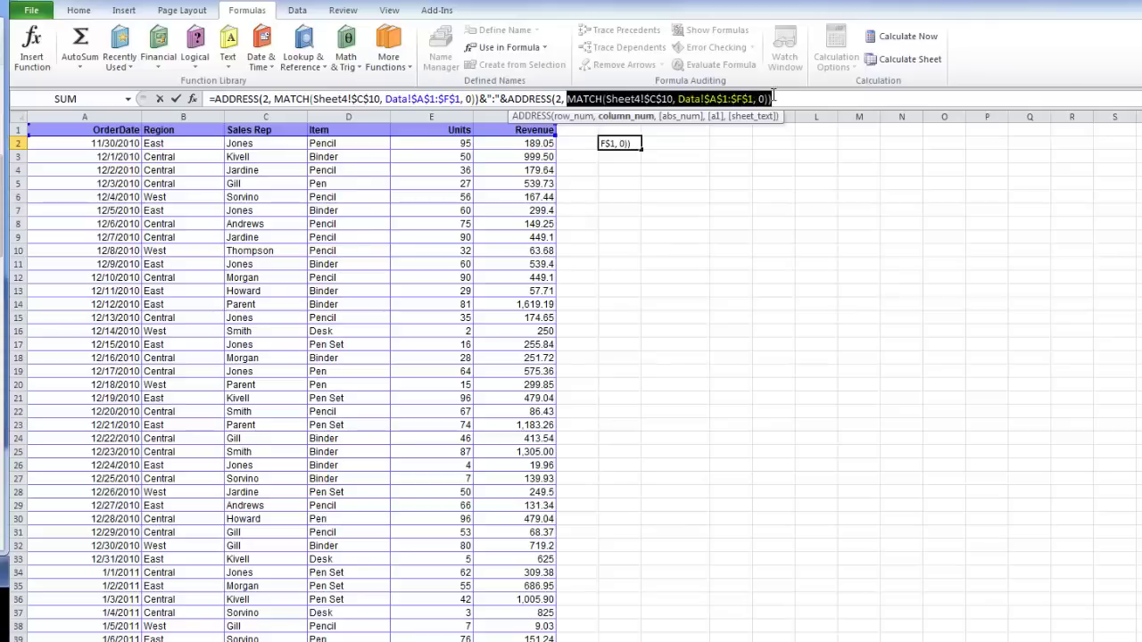
pyautogui.click(557, 98)
pyautogui.hotkey('ctrl', 'v')
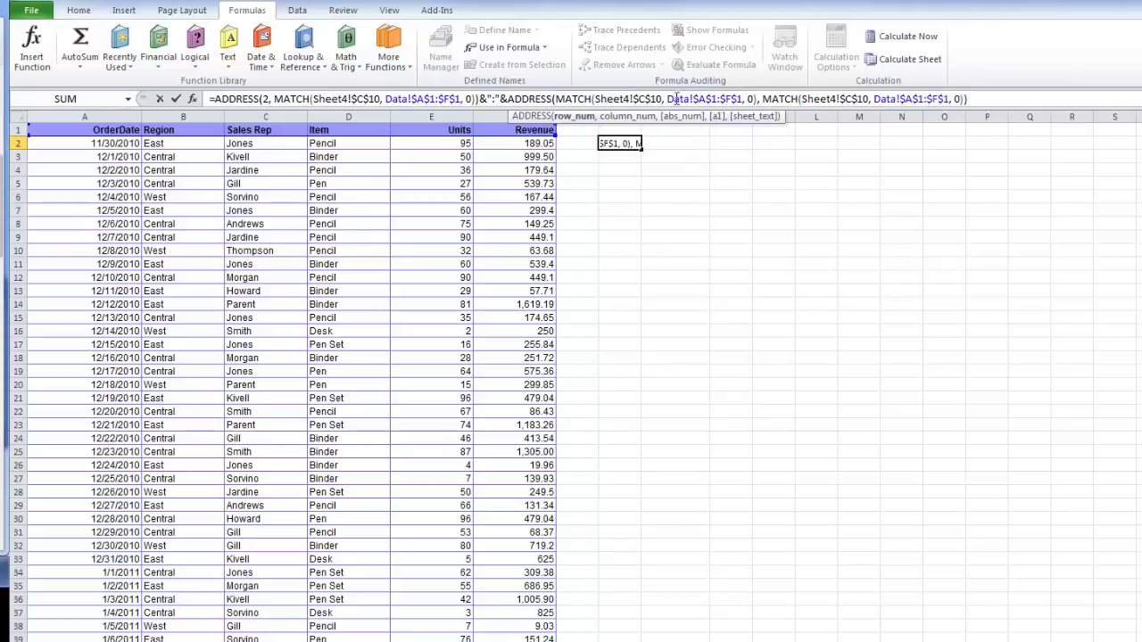
# Change the second ADDRESS's row MATCH to look up 1 in $A:$A with match type -1, and enter the formula.
pyautogui.doubleClick(680, 98)
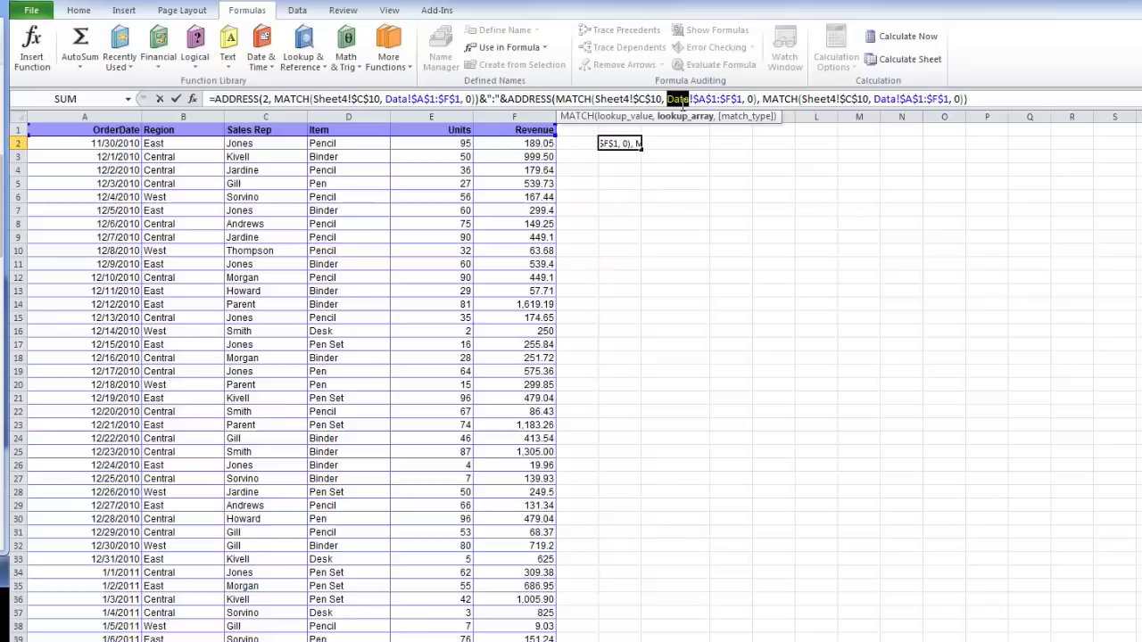
pyautogui.moveTo(662, 98); pyautogui.dragTo(595, 99)
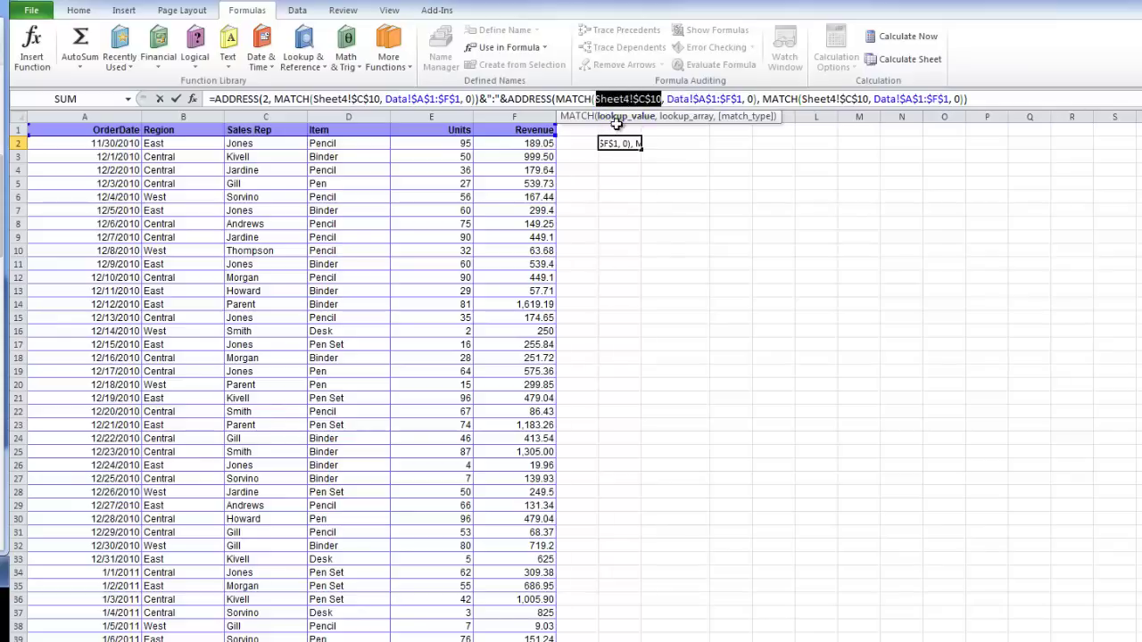
pyautogui.write('1')
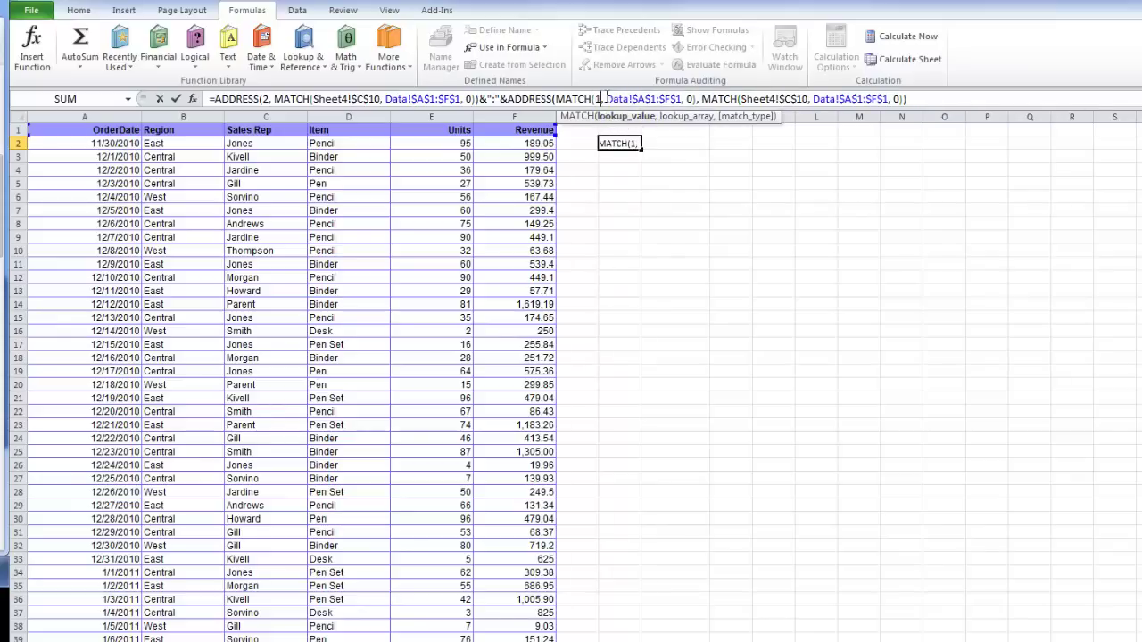
pyautogui.moveTo(606, 98); pyautogui.dragTo(682, 98)
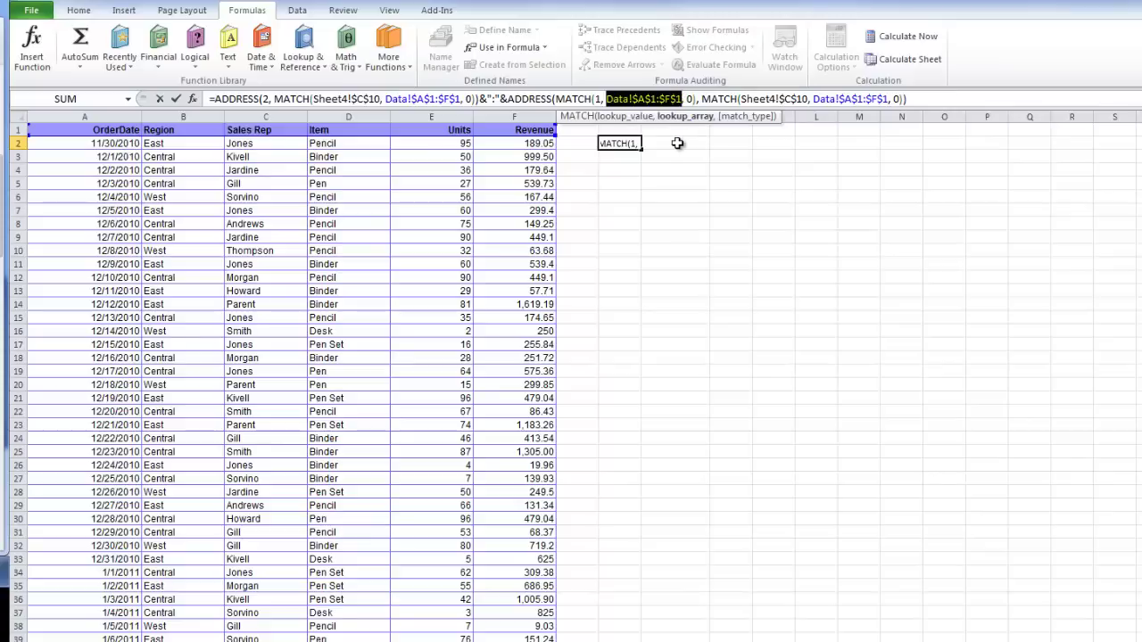
pyautogui.click(82, 116)
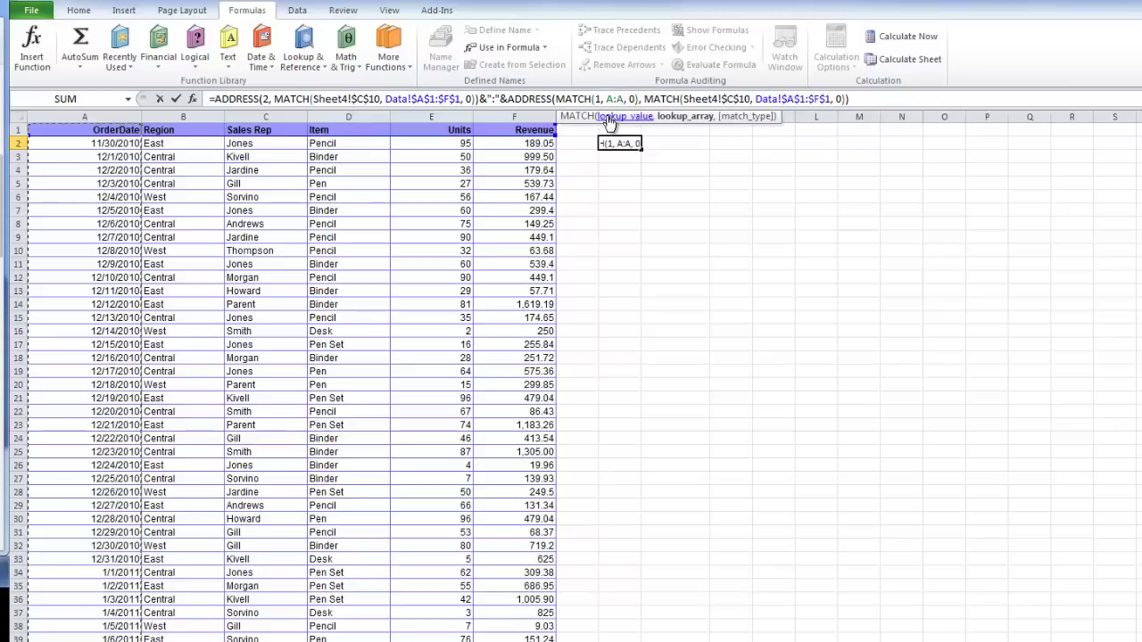
pyautogui.press('F4')
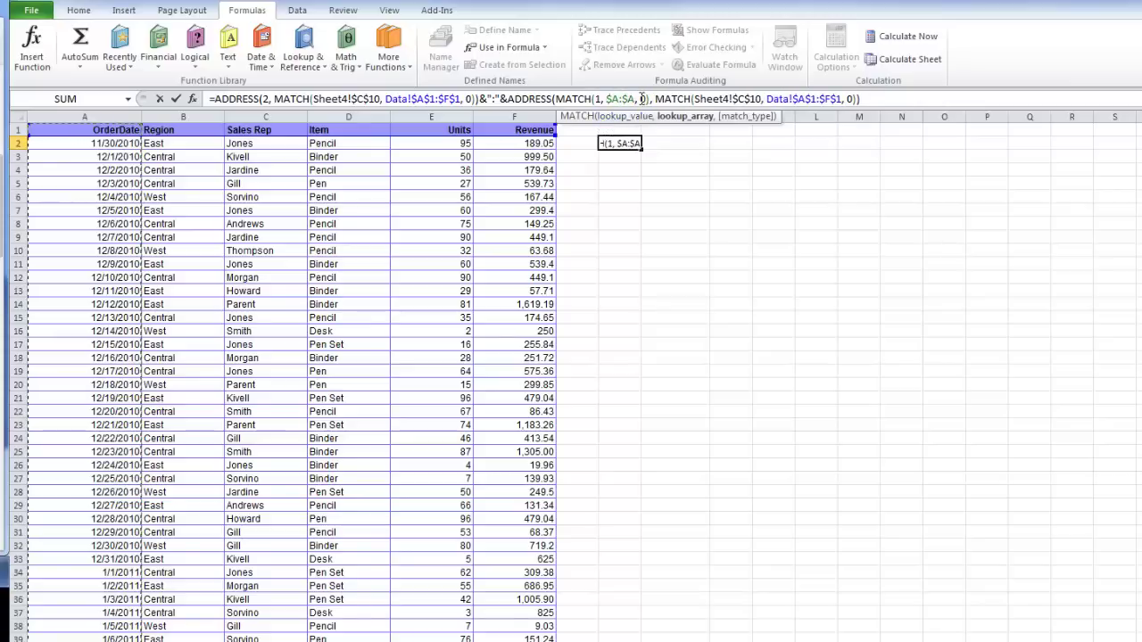
pyautogui.click(643, 99)
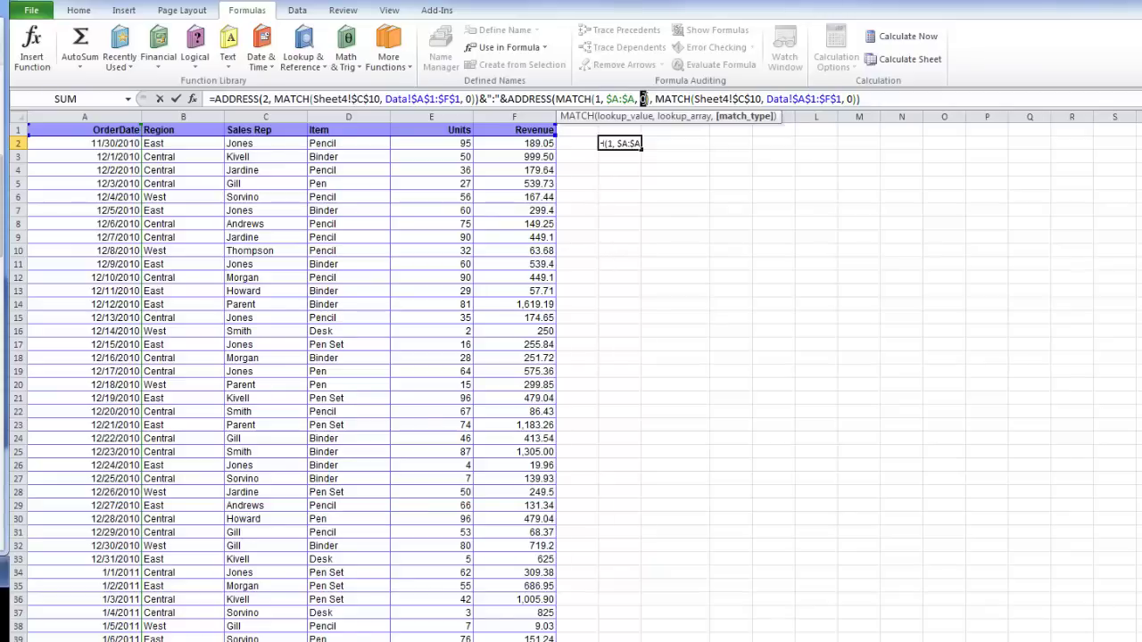
pyautogui.write('-1')
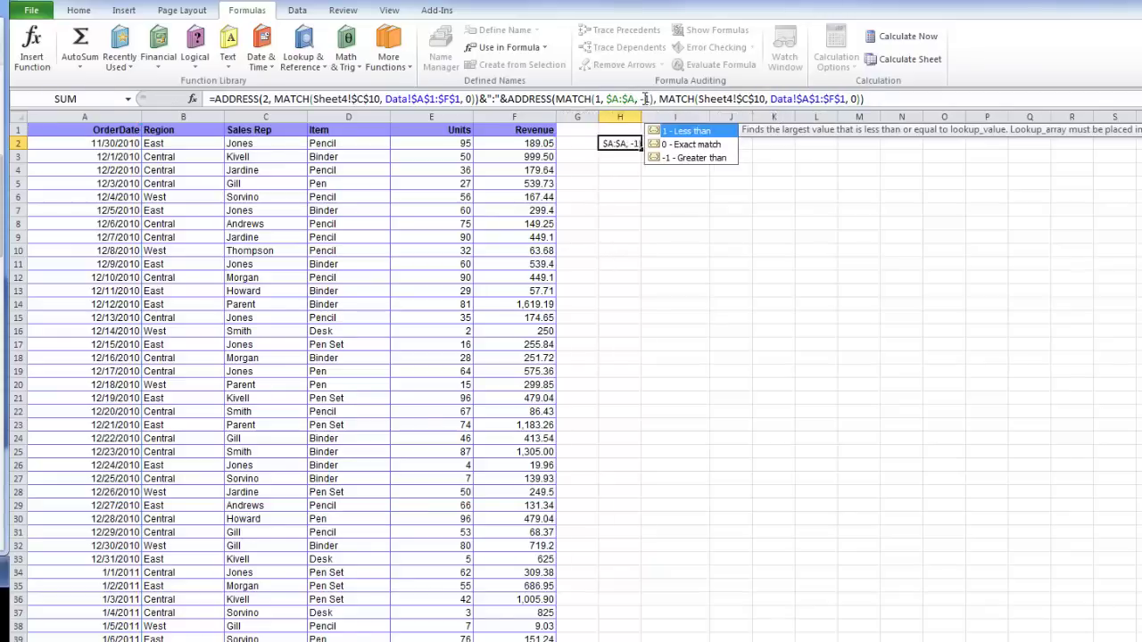
pyautogui.press('Return')
# Set the C10 measure on the menu sheet to Units and return to H2 on the Data sheet.
pyautogui.click(632, 145)
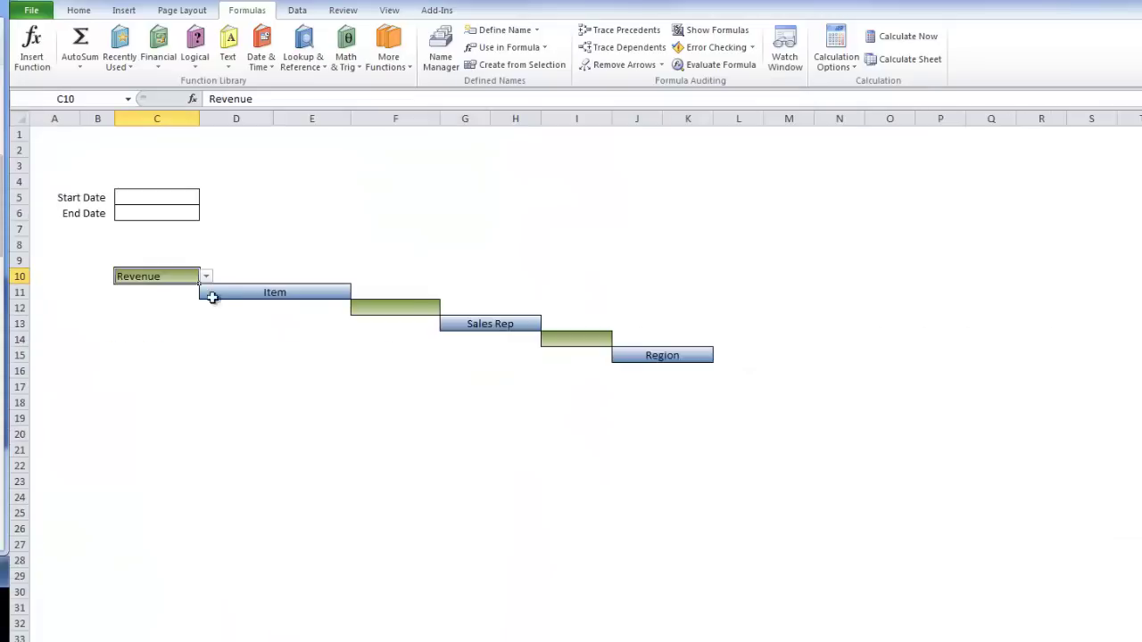
pyautogui.click(206, 276)
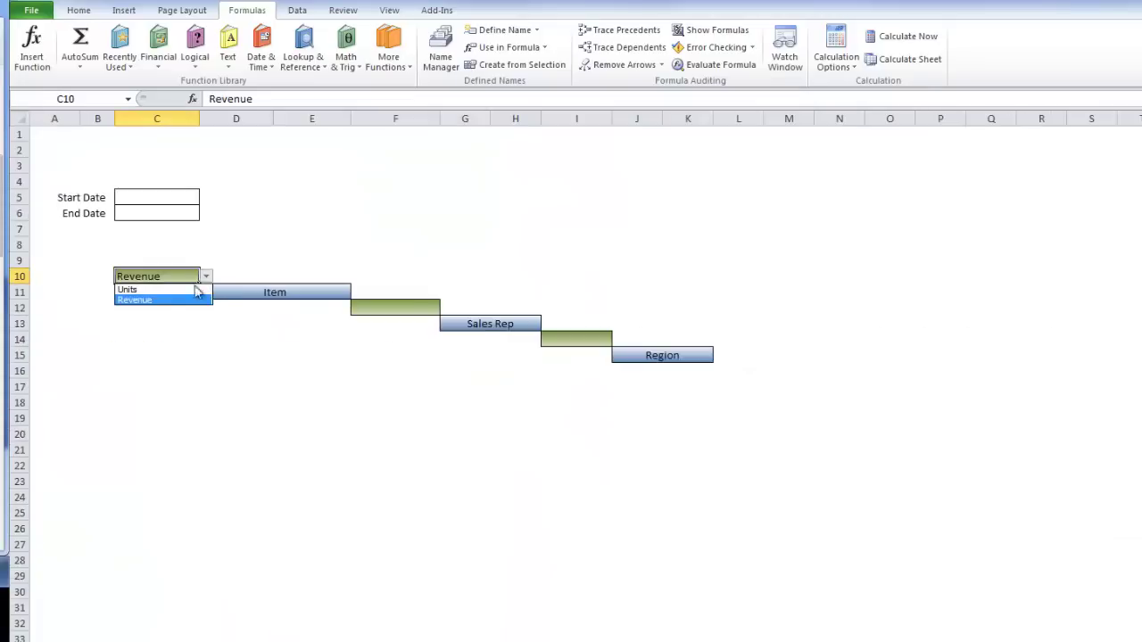
pyautogui.click(142, 290)
pyautogui.hotkey('ctrl', 'pageup')
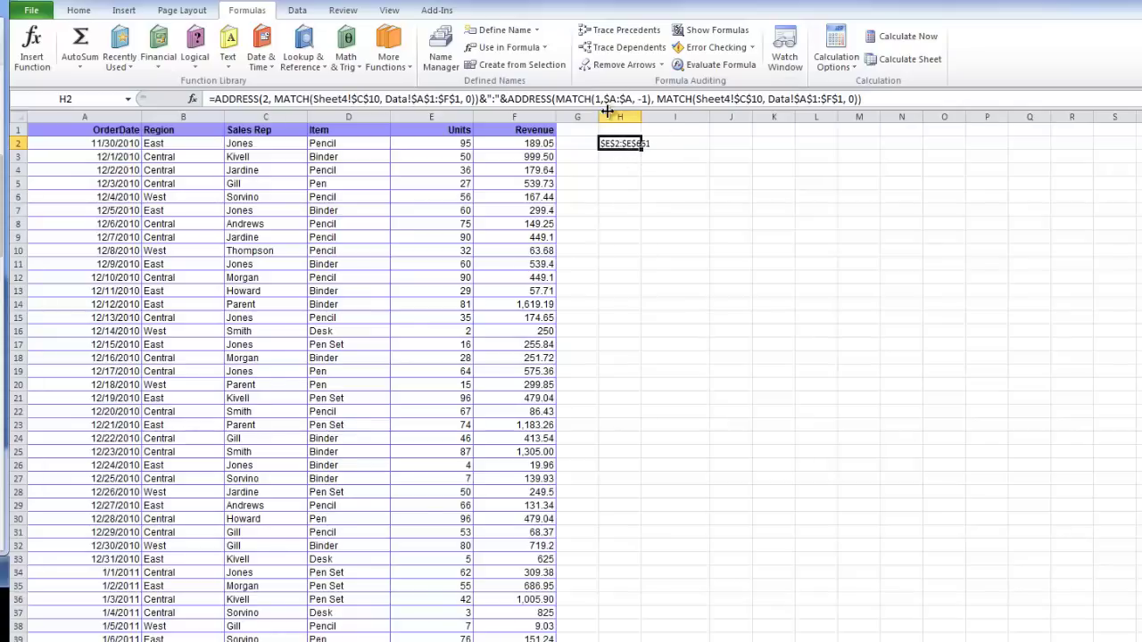
# Review the complete ADDRESS range formula in H2 without changing it.
pyautogui.click(904, 92)
pyautogui.moveTo(904, 92); pyautogui.dragTo(498, 86)
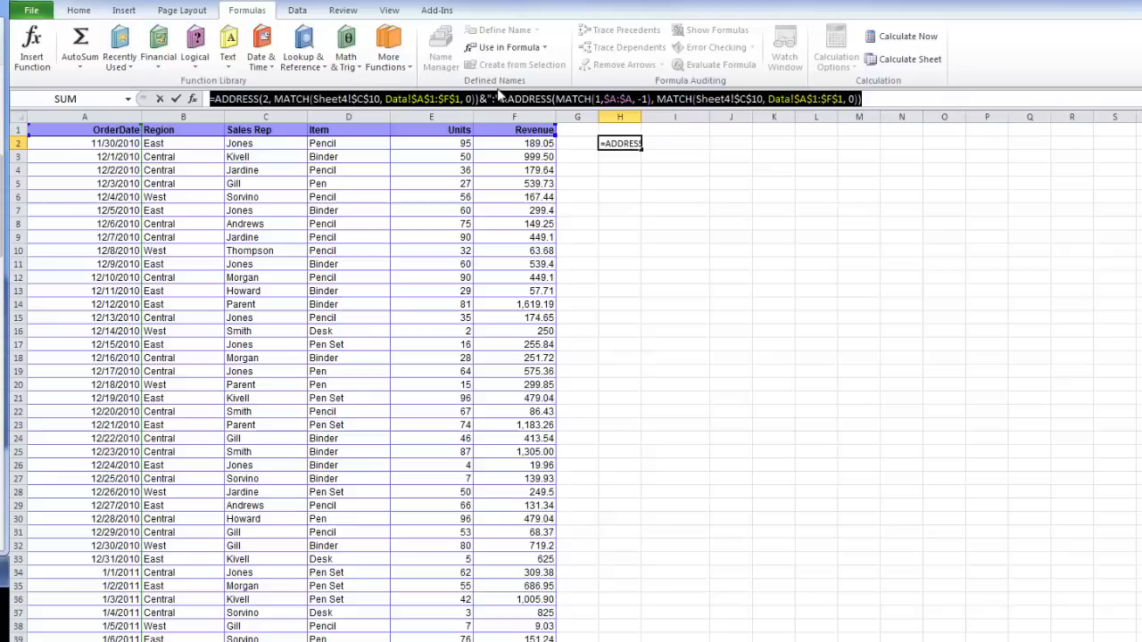
pyautogui.press('Return')
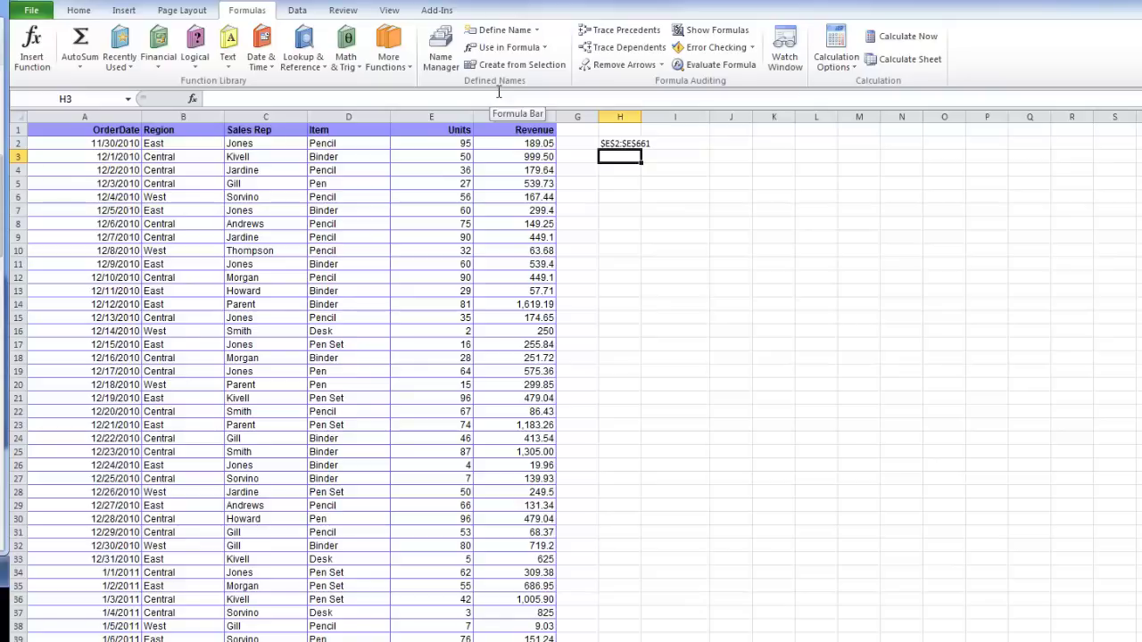
# Wrap the whole ADDRESS range expression in H2 on the Data sheet in an INDIRECT function and enter it.
pyautogui.click(608, 143)
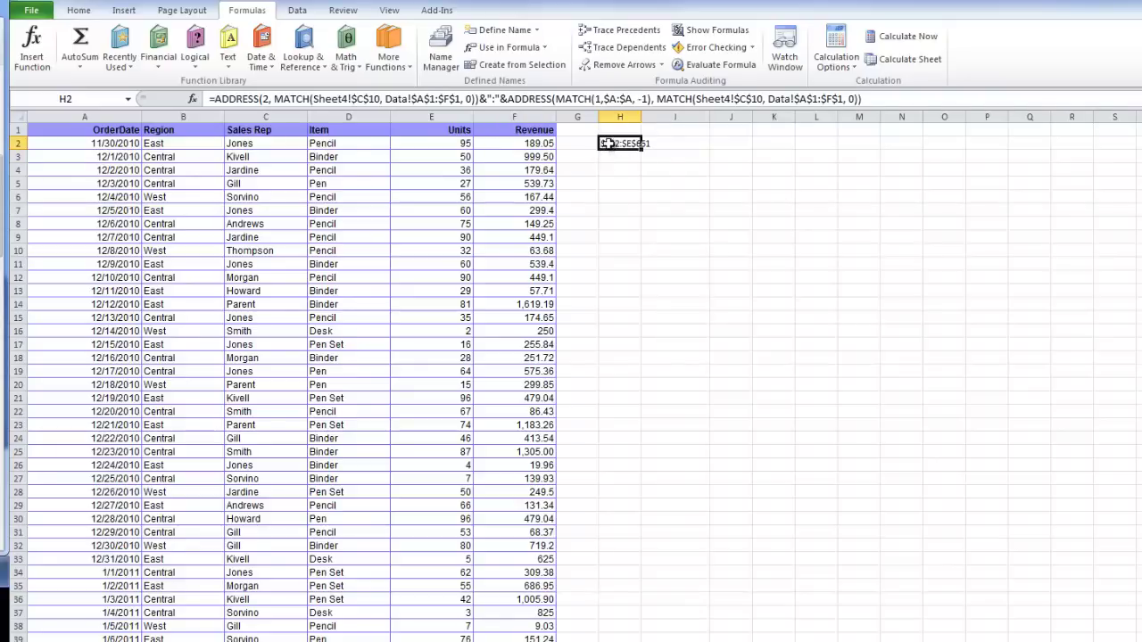
pyautogui.click(217, 99)
pyautogui.write('INd')
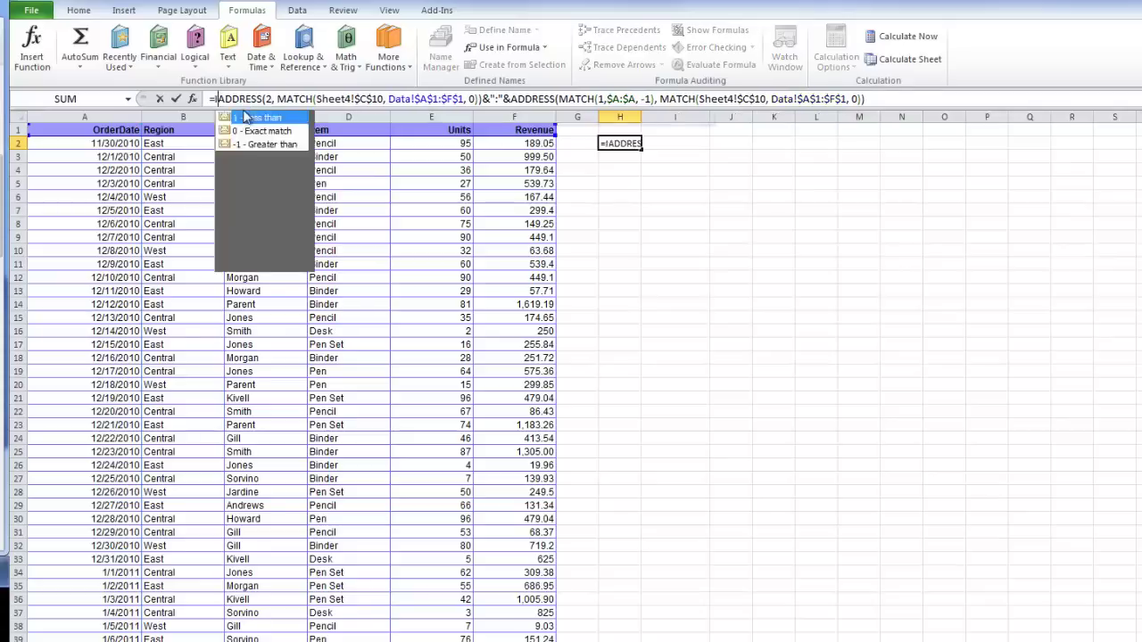
pyautogui.write('ir')
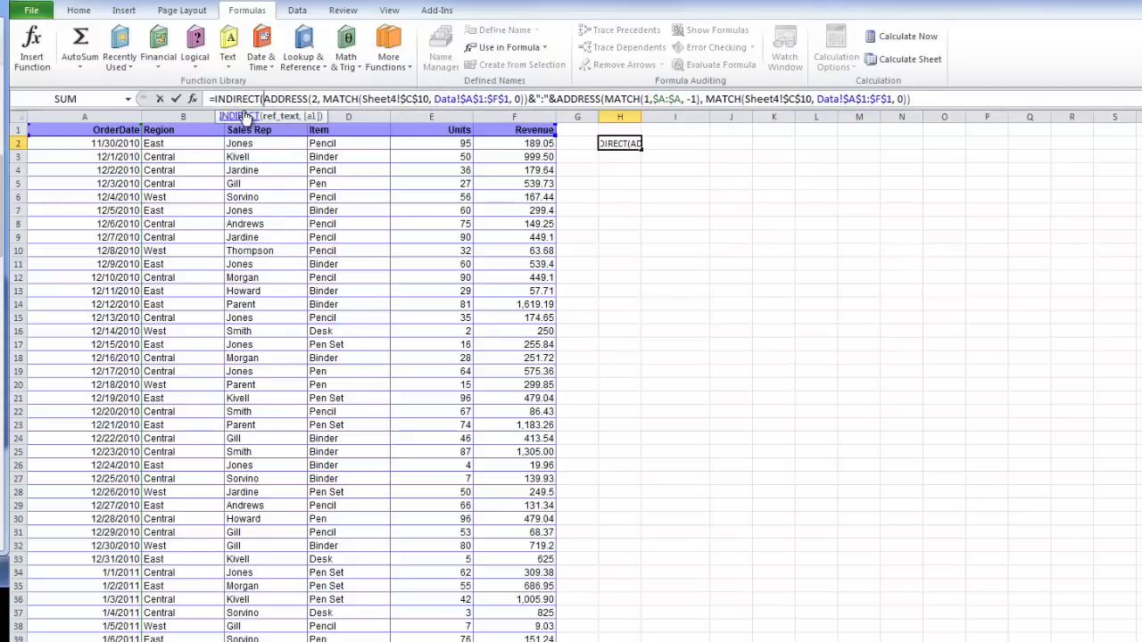
pyautogui.press('Tab')
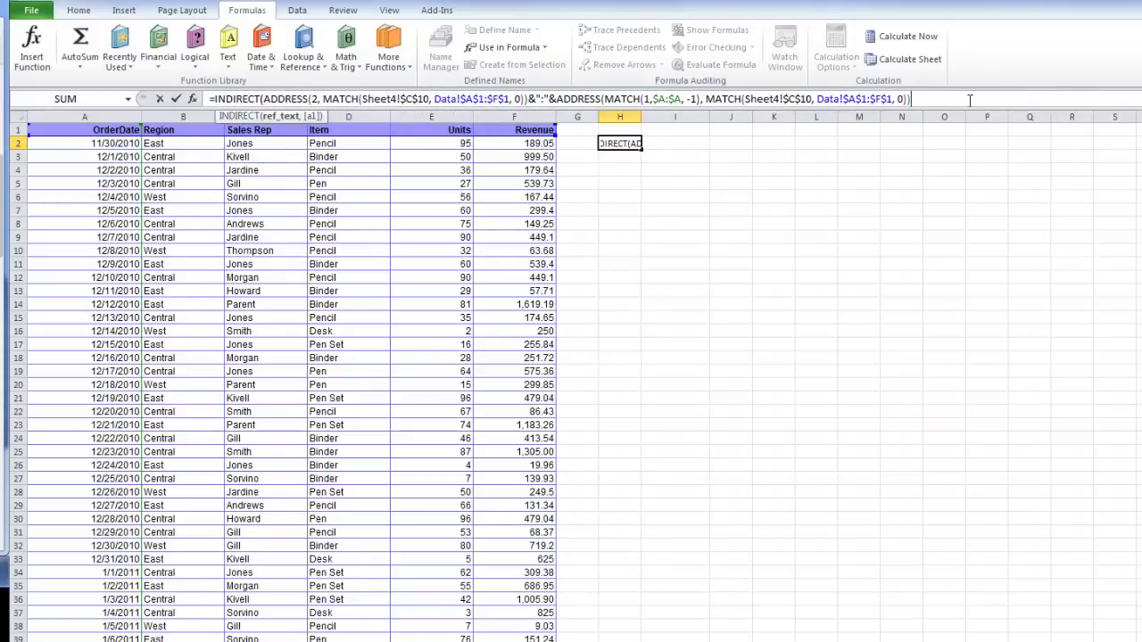
pyautogui.press('Return')
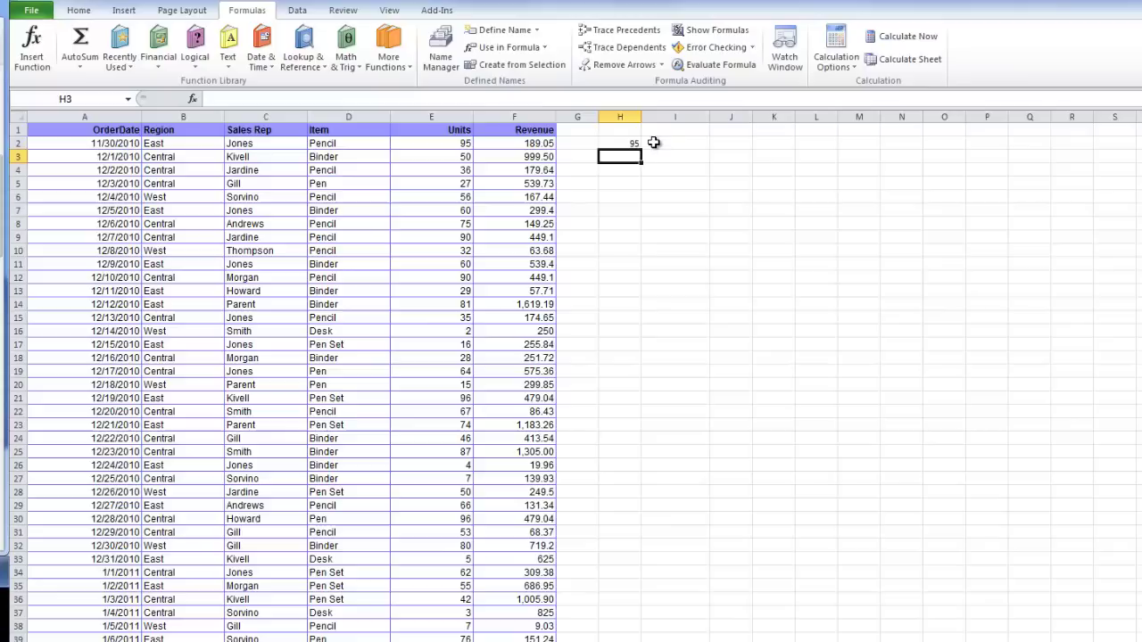
# Copy the complete INDIRECT formula text from H2, leaving the cell's formula as it is.
pyautogui.press('Up')
pyautogui.press('F2')
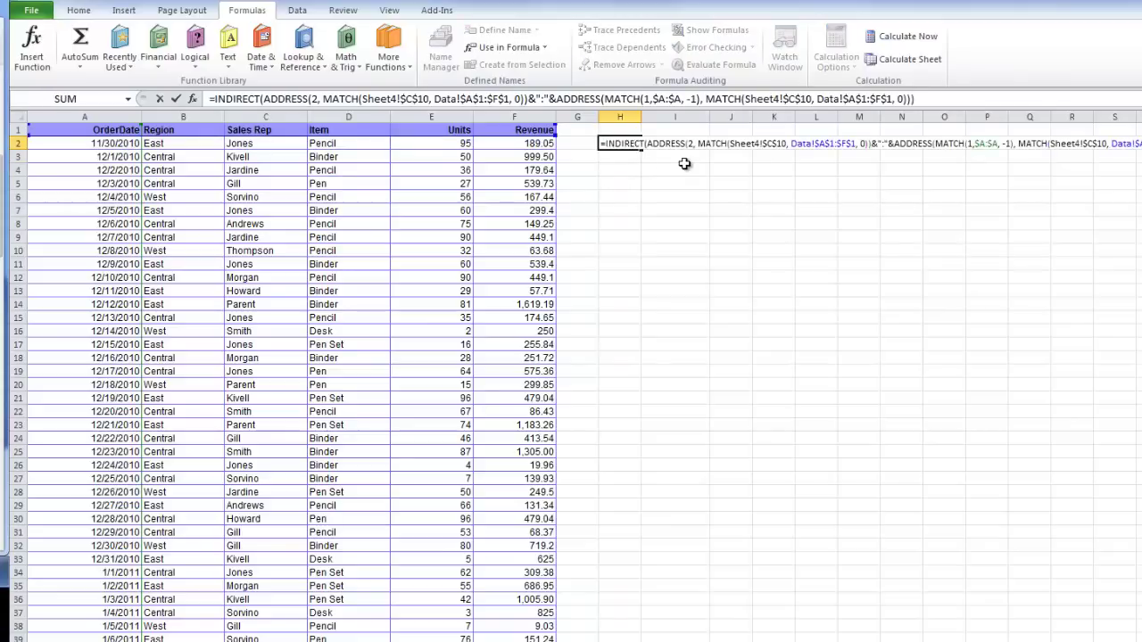
pyautogui.press('Escape')
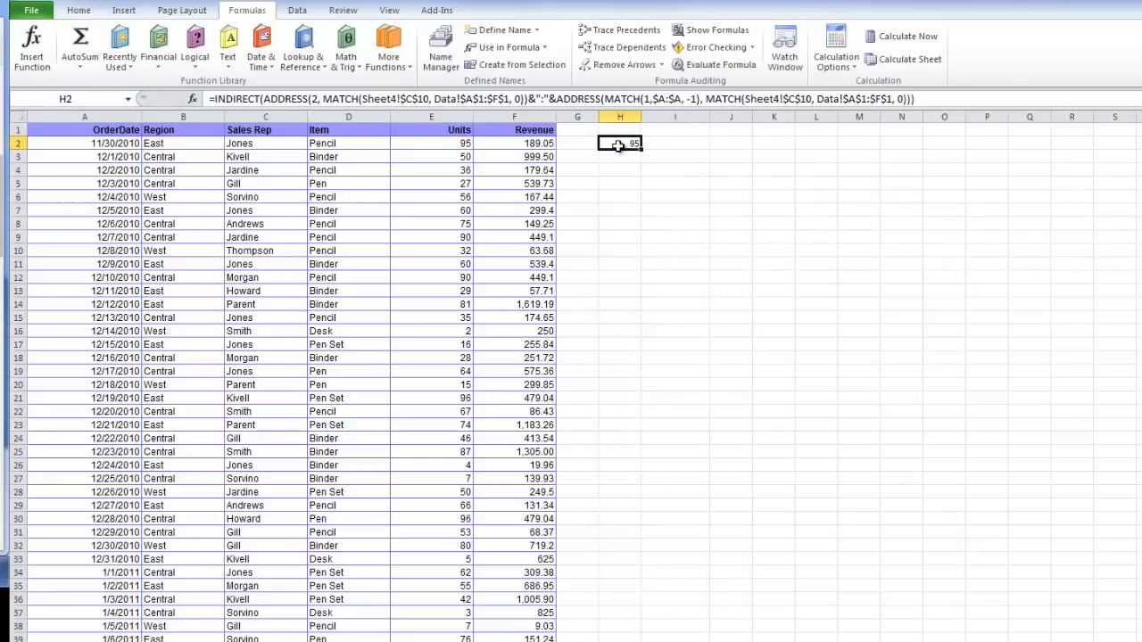
pyautogui.press('F2')
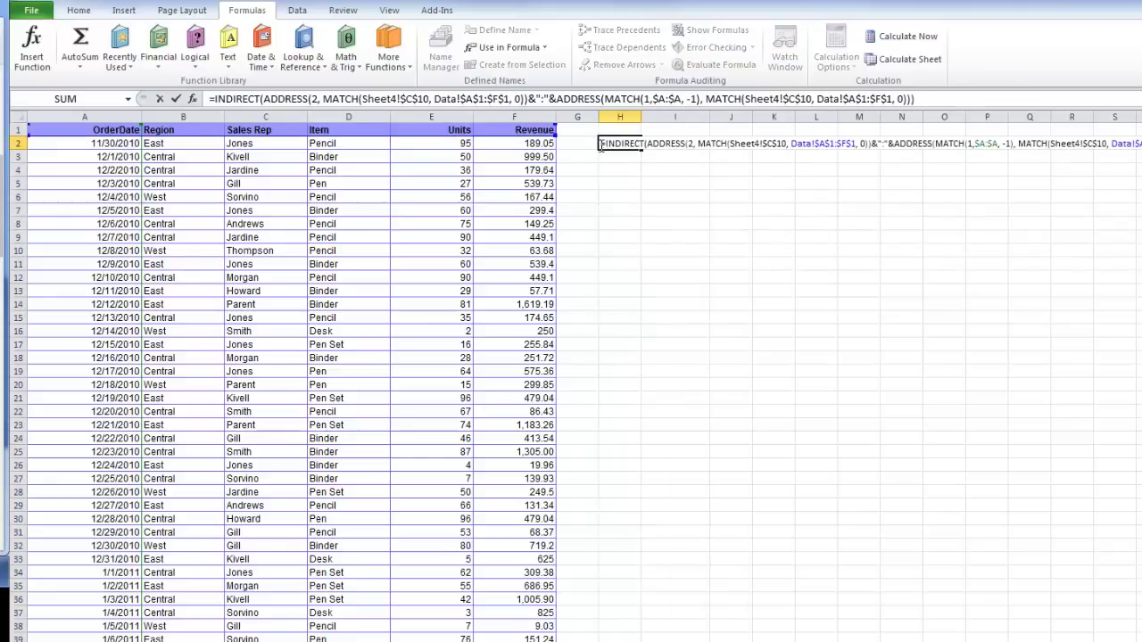
pyautogui.hotkey('shift', 'Home')
pyautogui.hotkey('ctrl', 'F3')
pyautogui.press('Return')
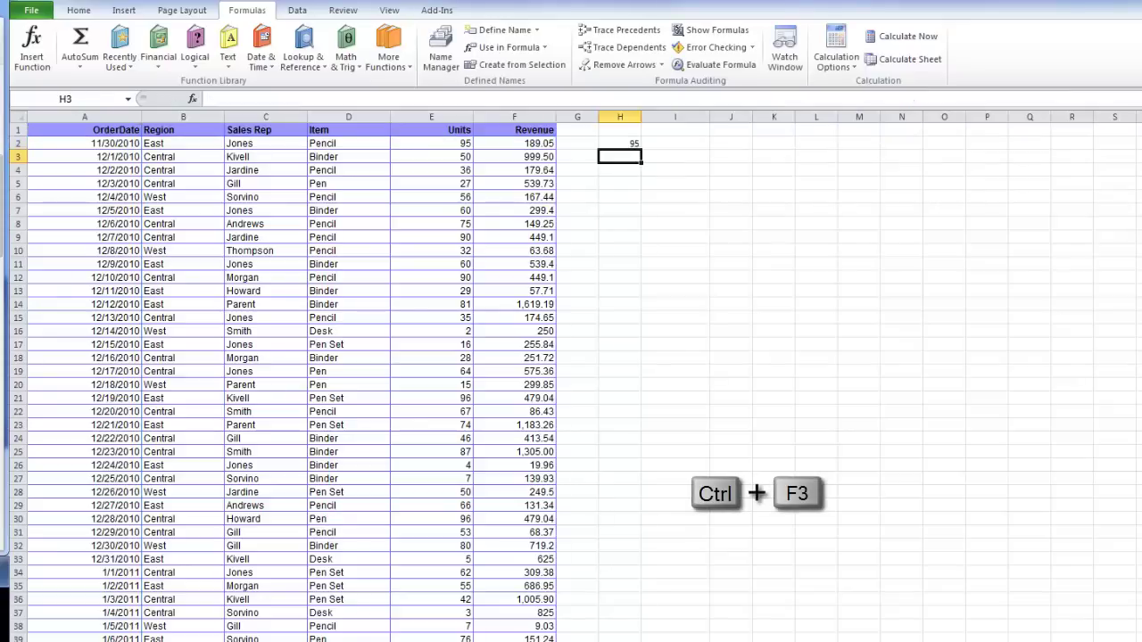
# Define a workbook-scope name BIGSUMRANGE that refers to the copied INDIRECT formula.
pyautogui.hotkey('ctrl', 'F3')
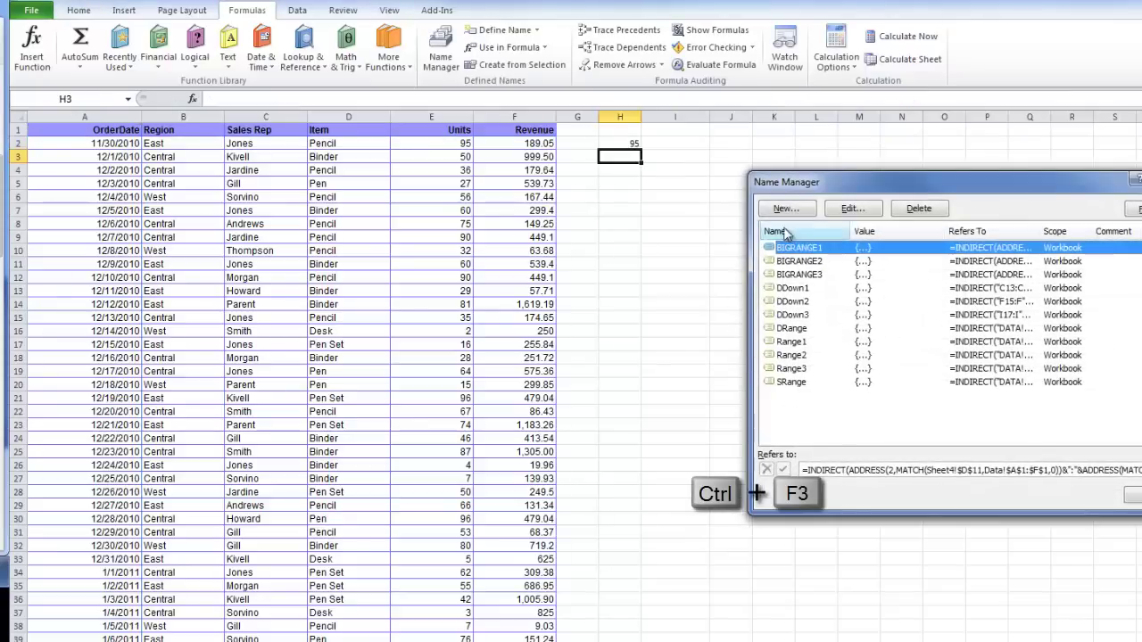
pyautogui.click(785, 210)
pyautogui.write('BIG')
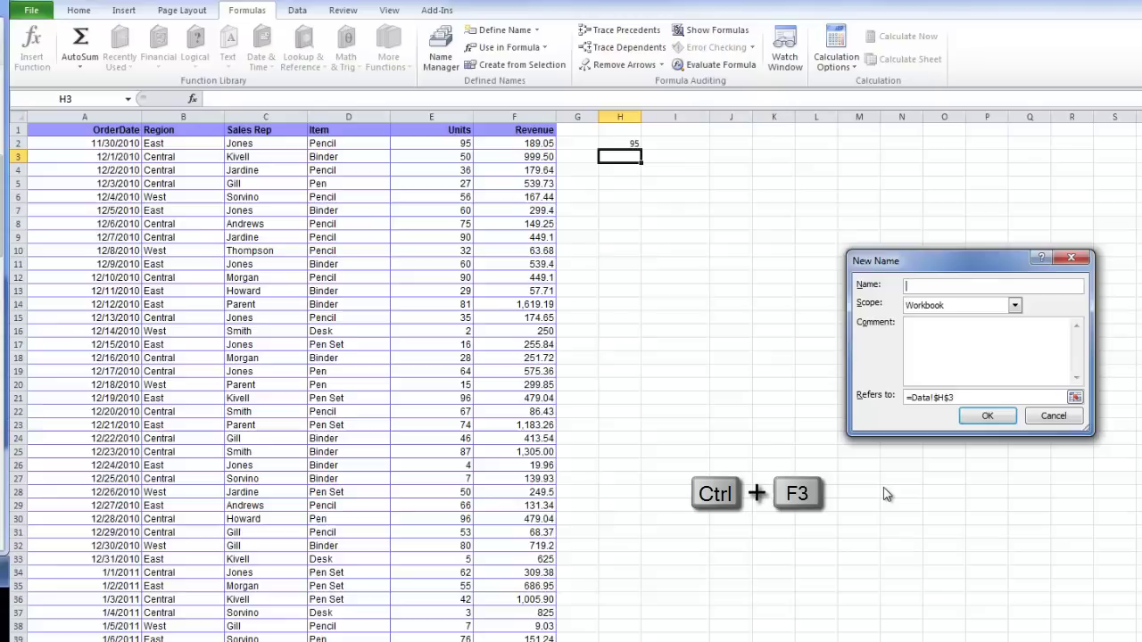
pyautogui.write('SUMRANGE')
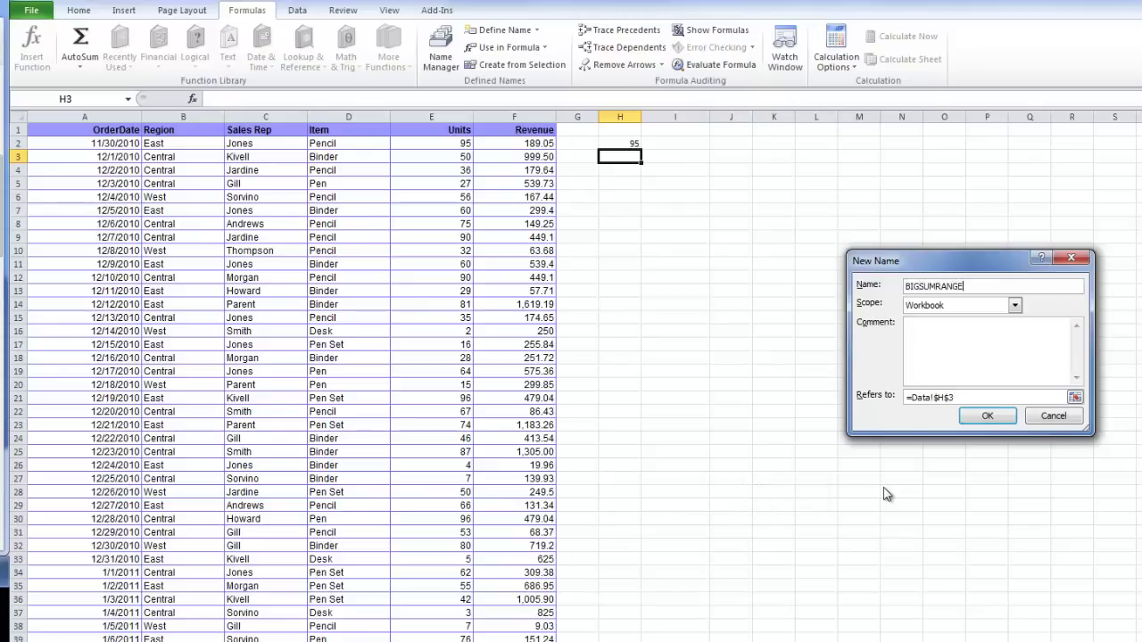
pyautogui.press('Tab')
pyautogui.press('Tab')
pyautogui.press('Tab')
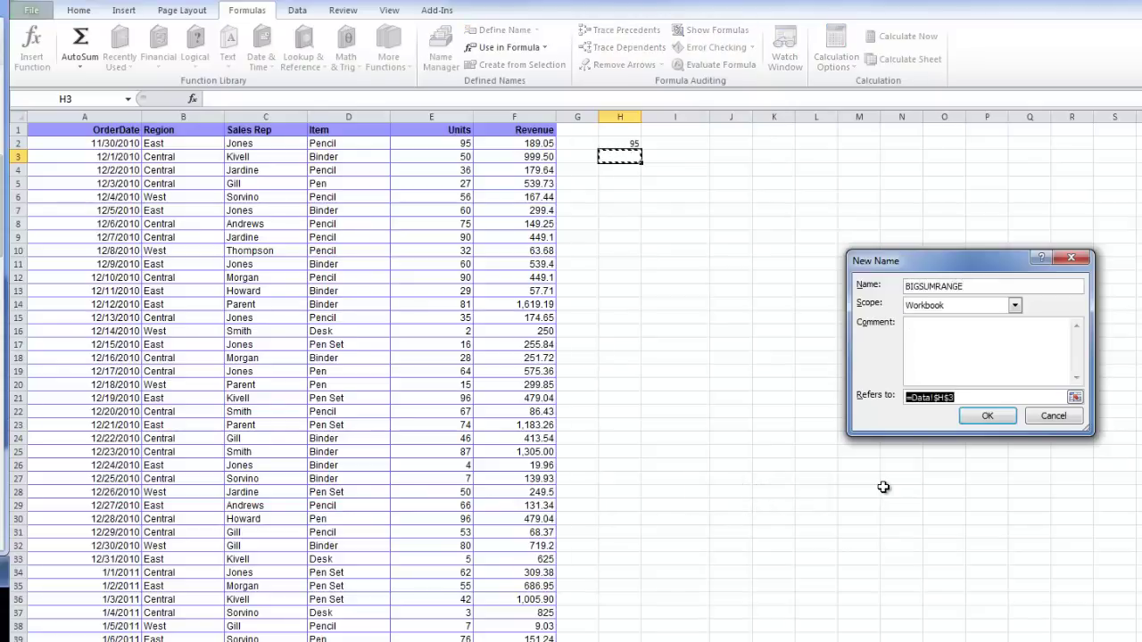
pyautogui.hotkey('ctrl', 'v')
pyautogui.press('Return')
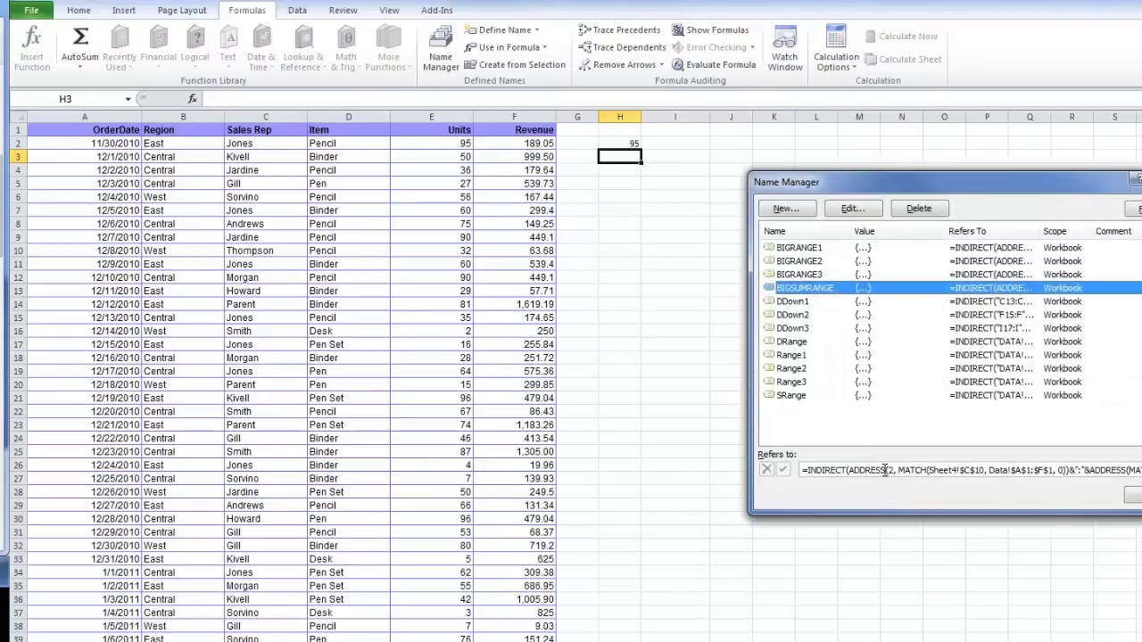
# Check which cells on the Data sheet BIGSUMRANGE refers to, and close the Name Manager.
pyautogui.click(881, 472)
pyautogui.scroll(-20, 701, 273)
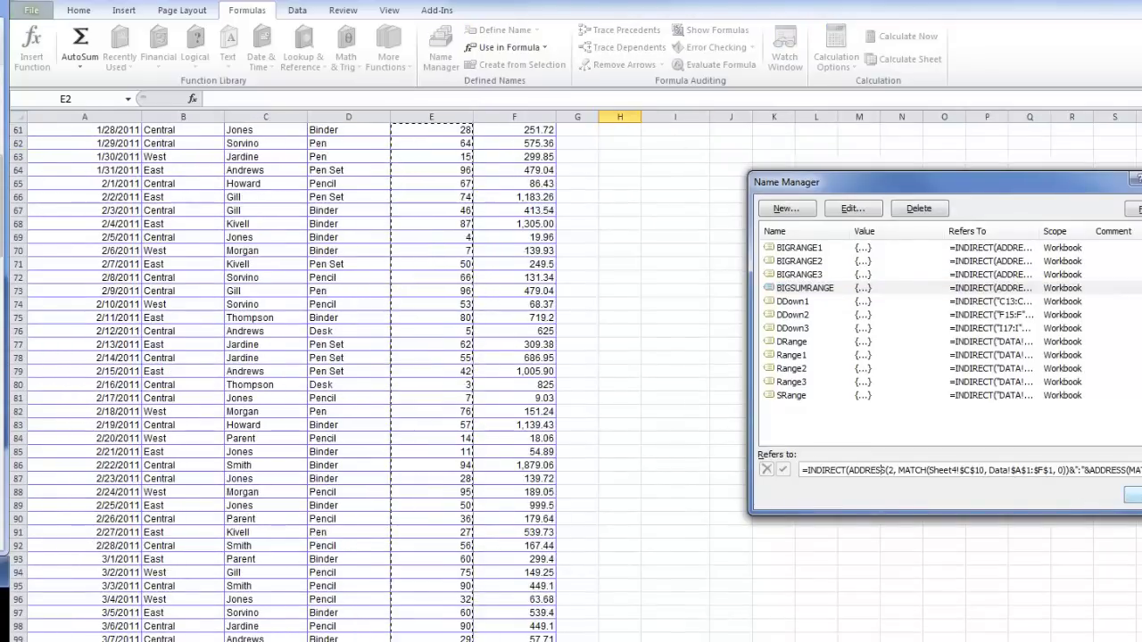
pyautogui.click(1132, 496)
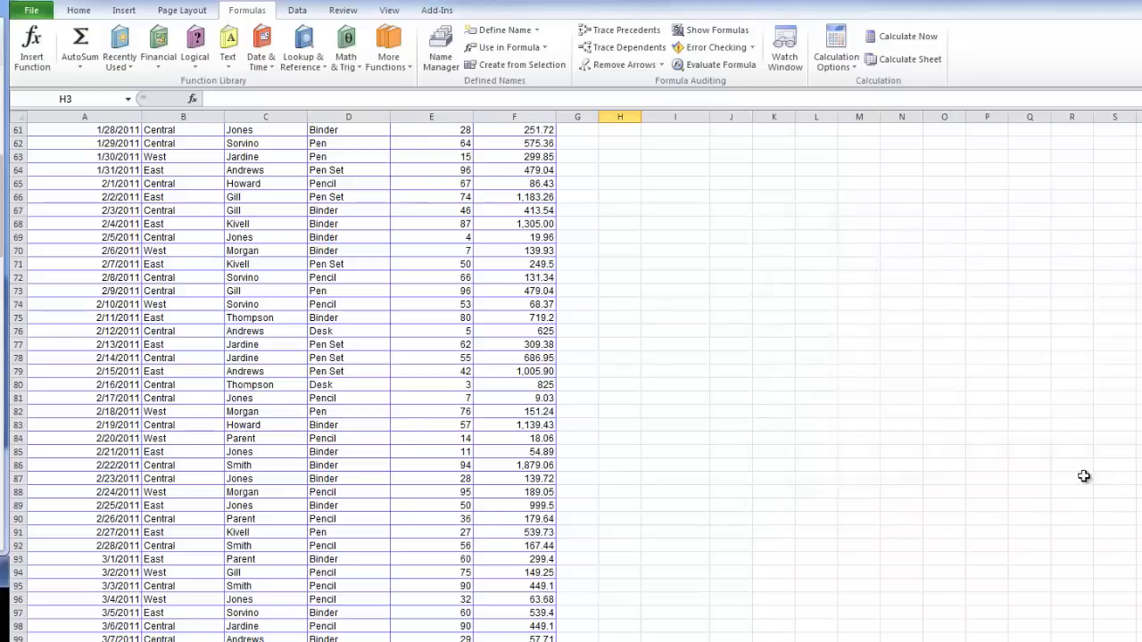
pyautogui.scroll(20, 693, 583)
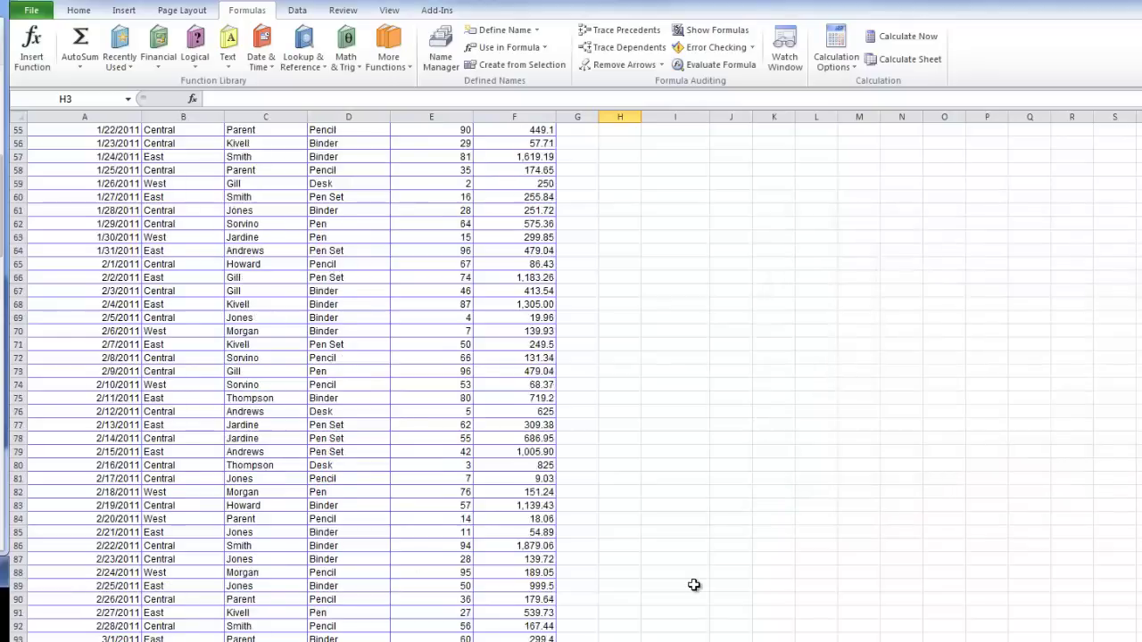